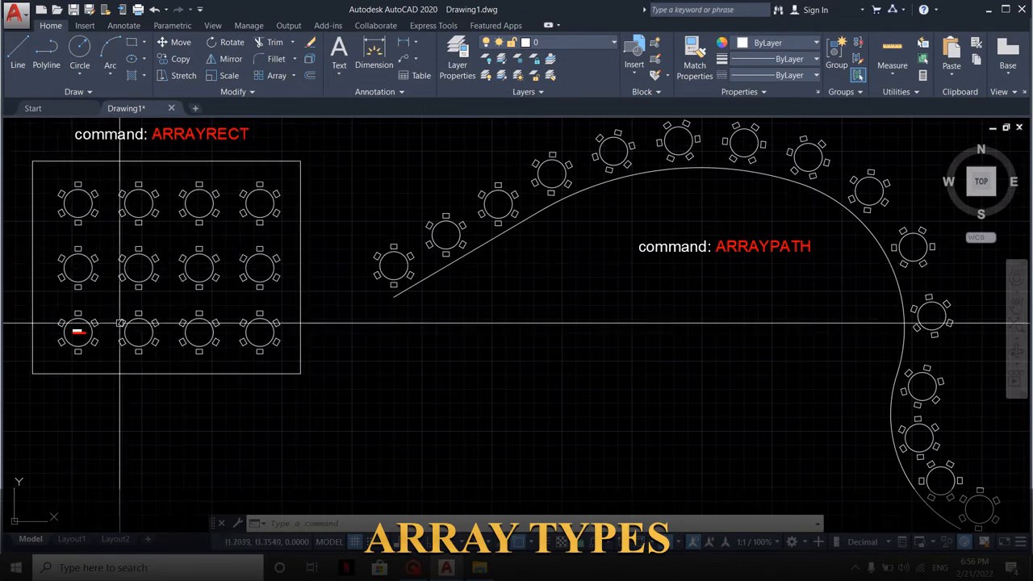
Step: Examine the sample drawing's round tables with chairs, their rectangular grid and the row of tables along the curve
scroll(32, 335, up, 8)
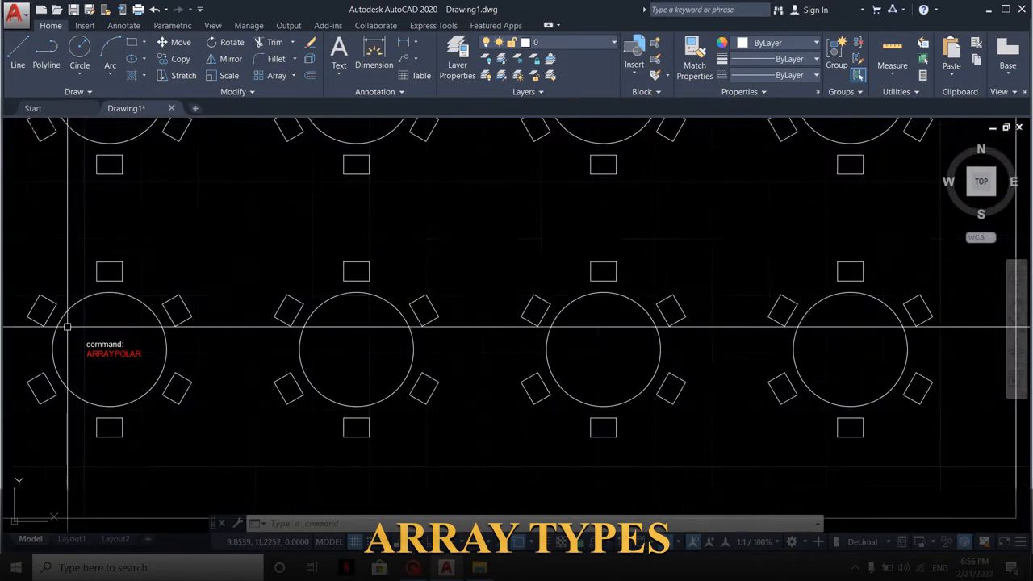
scroll(111, 387, down, 8)
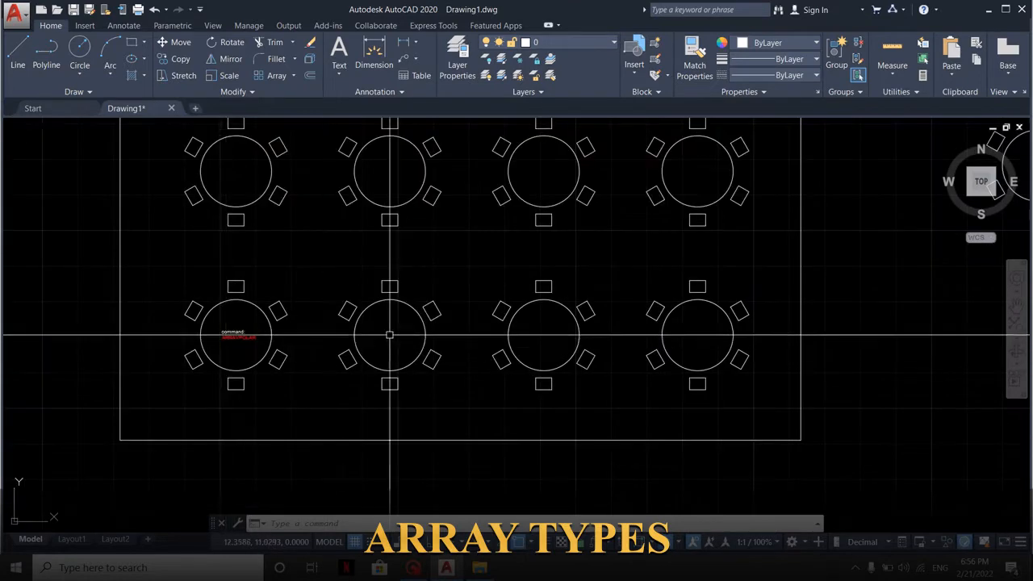
scroll(136, 390, down, 2)
scroll(83, 427, down, 4)
mouse_move(523, 330)
middle_down()
mouse_move(83, 426)
mouse_move(228, 338)
middle_up()
scroll(226, 406, up, 2)
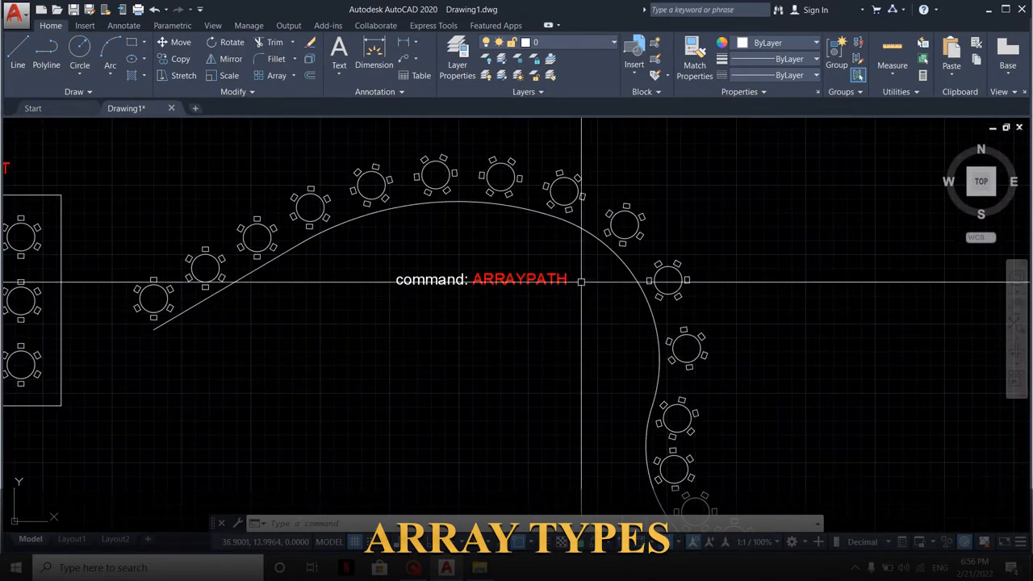
scroll(463, 256, down, 2)
middle_drag(302, 307, 431, 277)
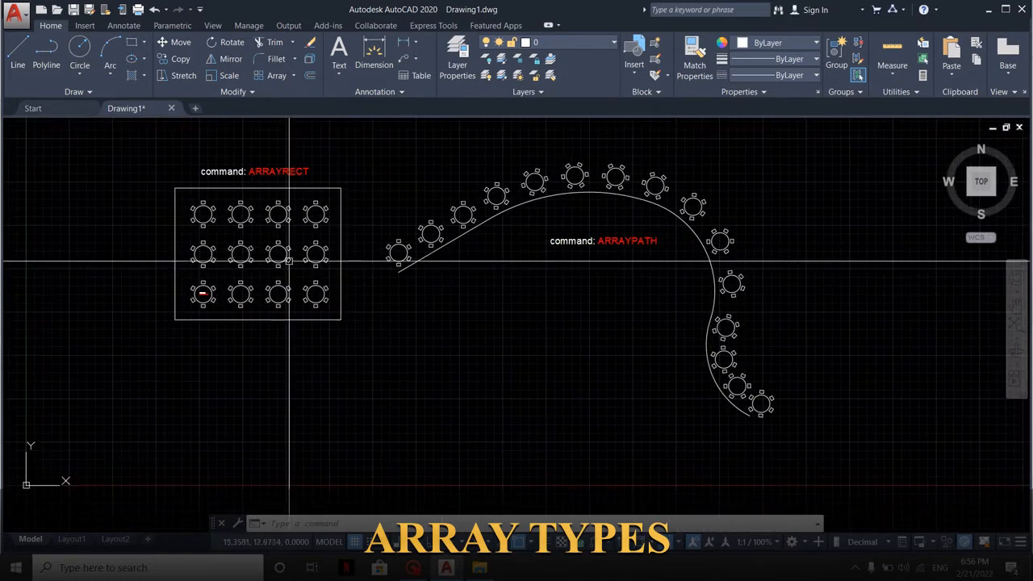
Step: Read the command labels of the three array samples: the rectangular grid, the curved path and the round table
scroll(243, 210, up, 2)
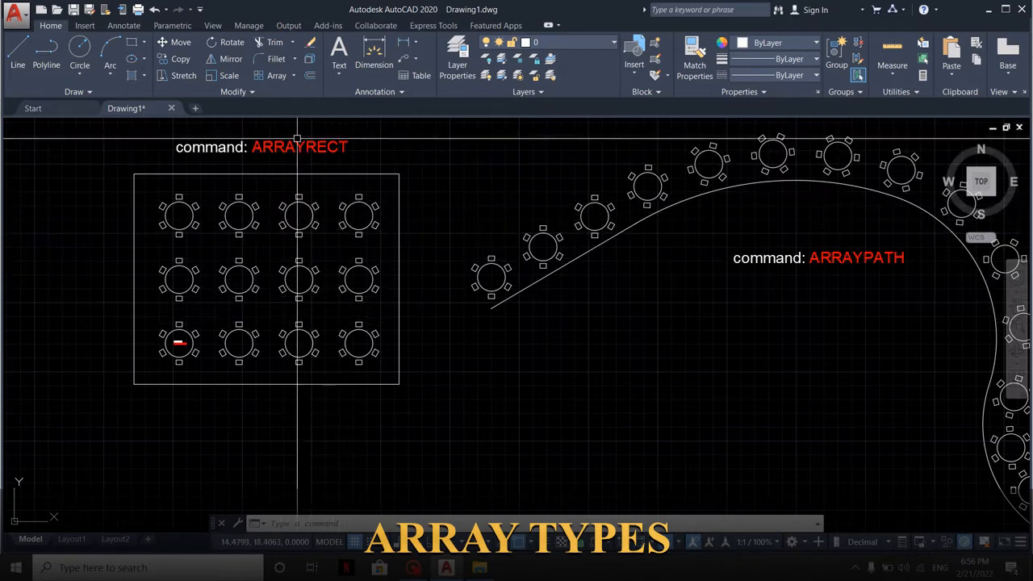
scroll(299, 138, up, 2)
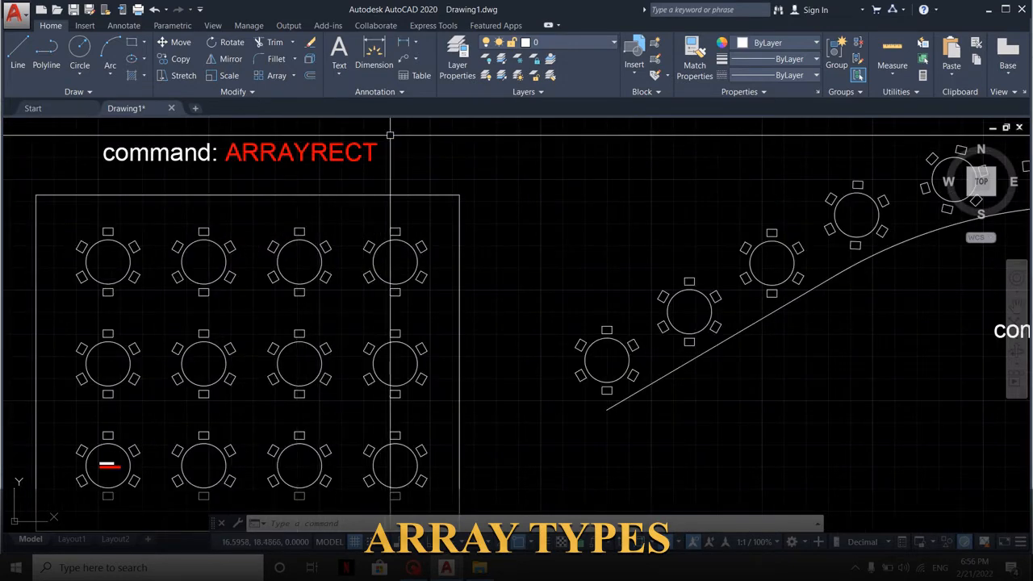
scroll(390, 135, down, 2)
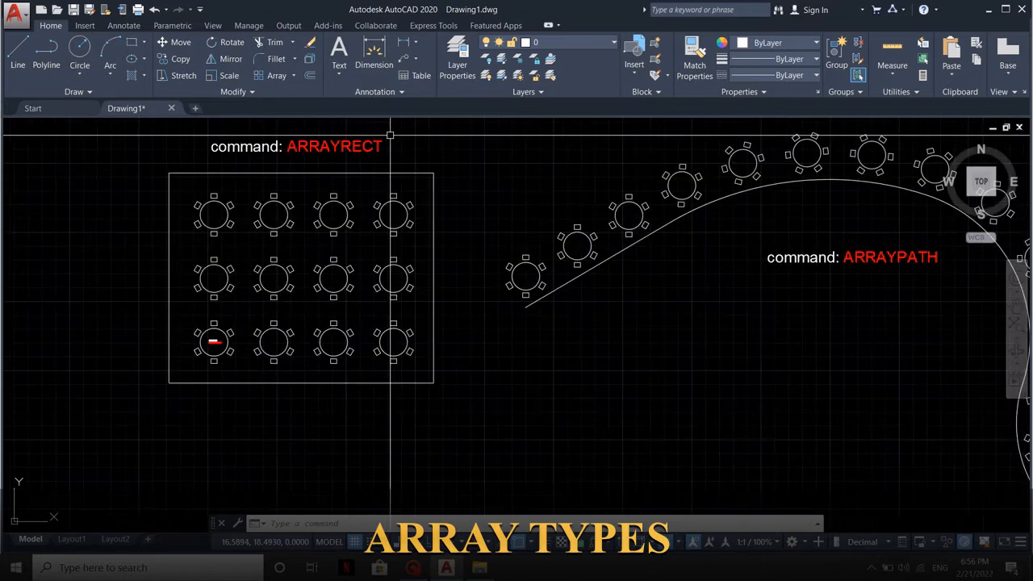
middle_drag(355, 324, 336, 326)
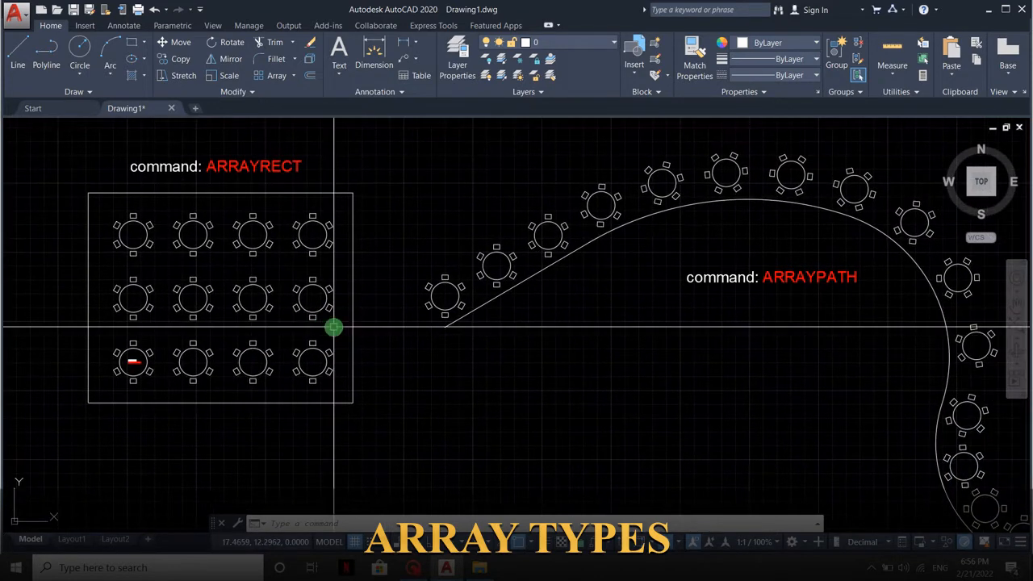
middle_drag(595, 318, 369, 356)
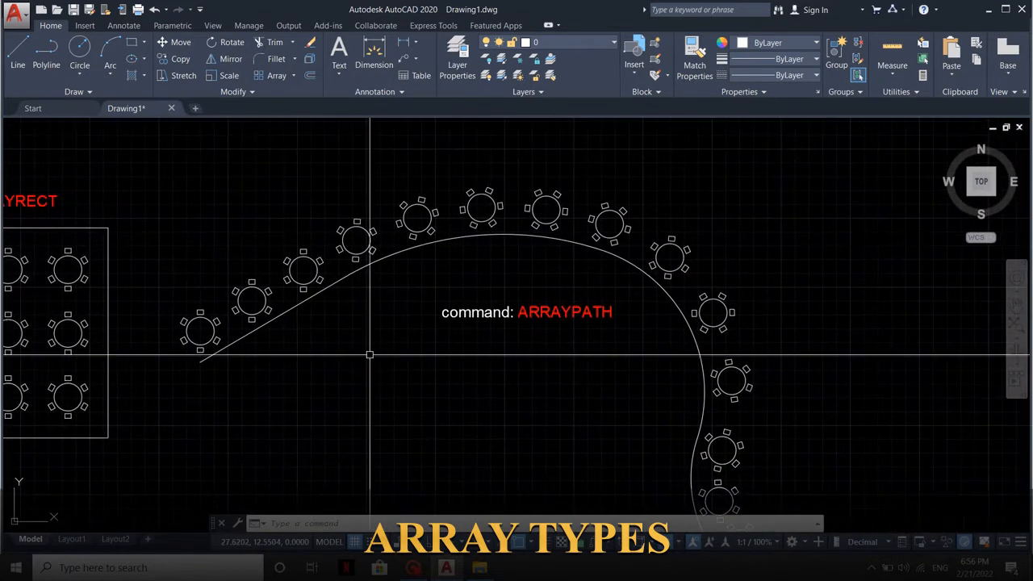
middle_drag(629, 358, 627, 267)
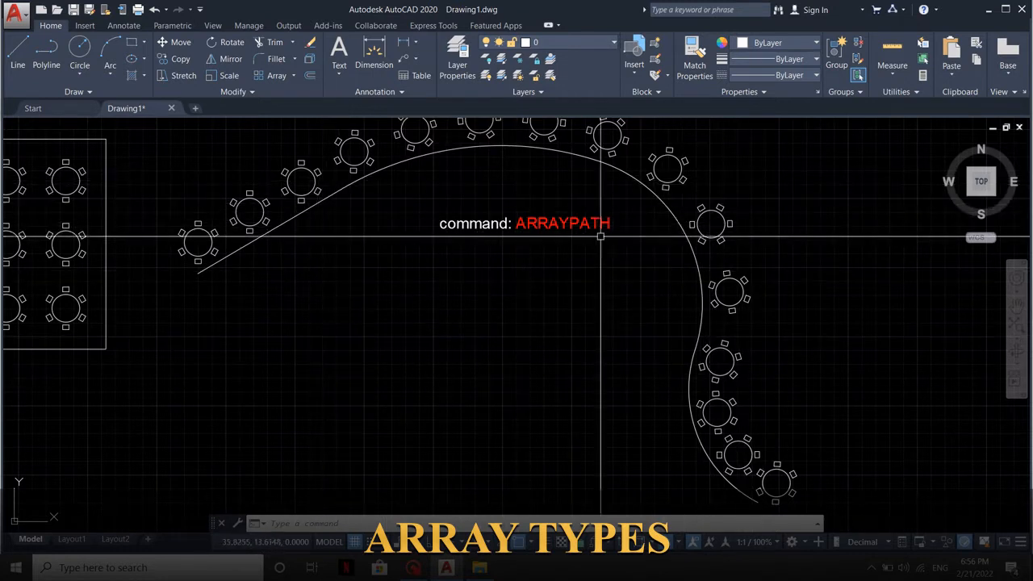
scroll(620, 236, up, 2)
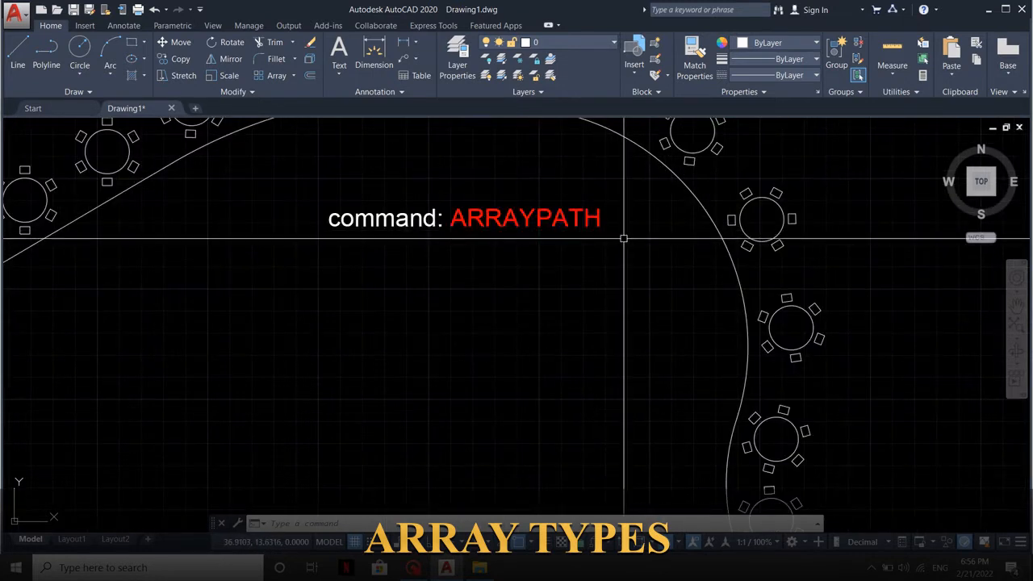
scroll(623, 238, down, 4)
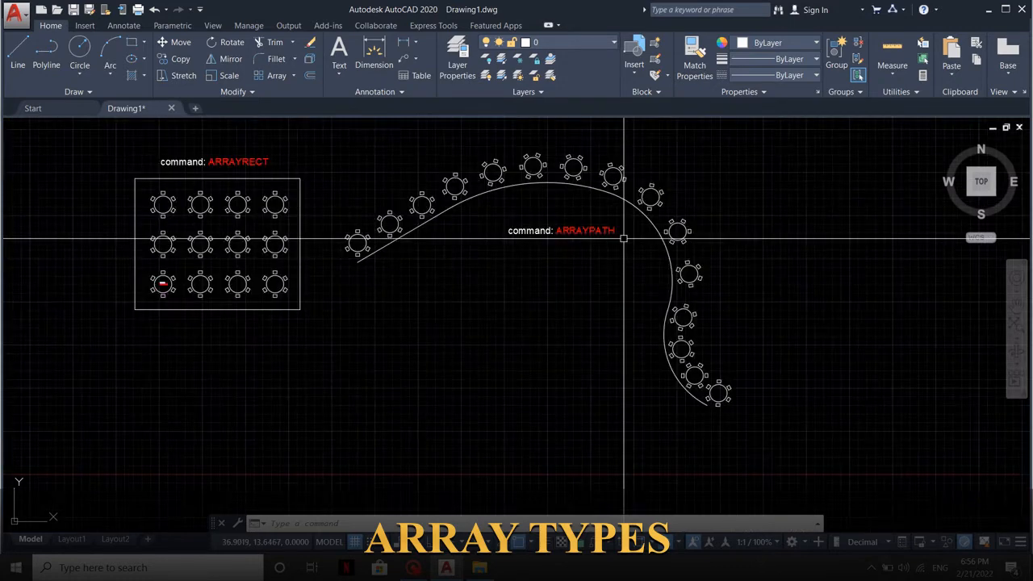
scroll(194, 285, up, 6)
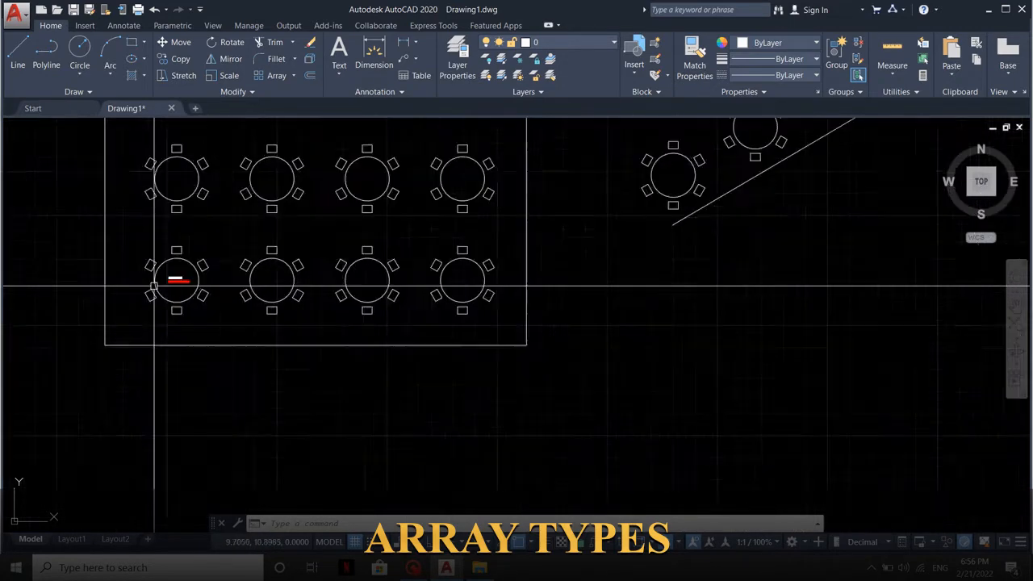
scroll(194, 285, up, 3)
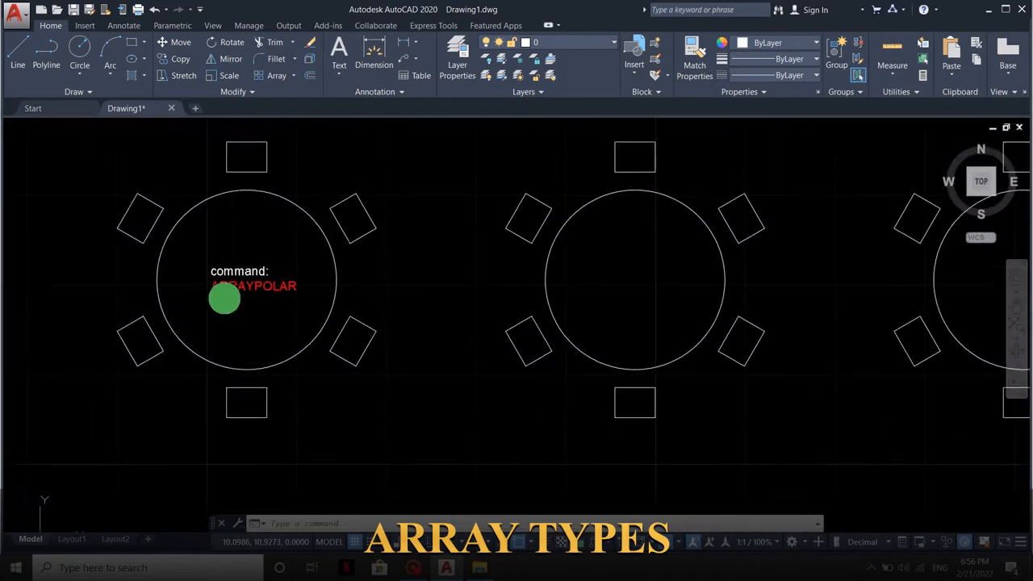
middle_drag(223, 298, 219, 277)
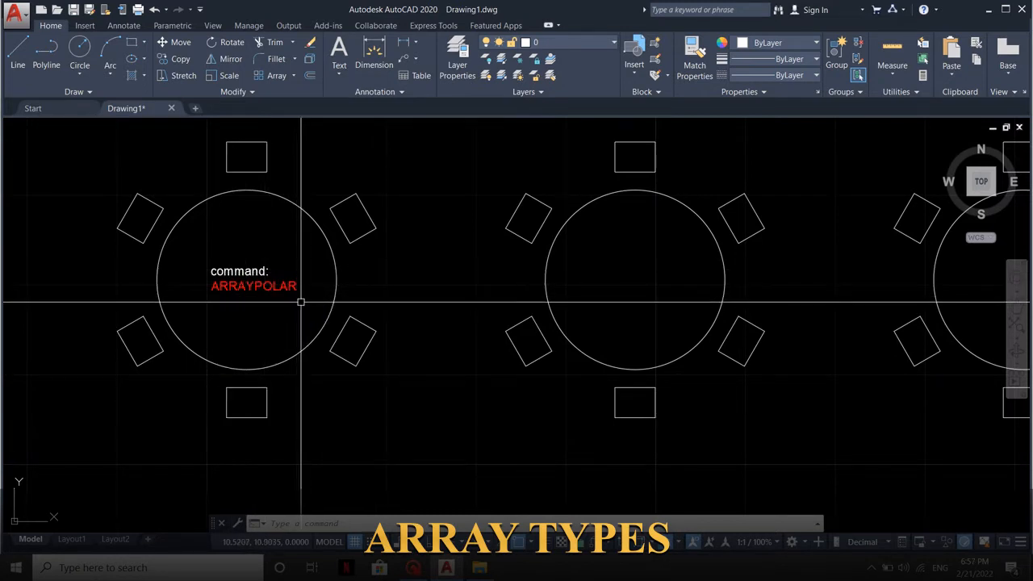
scroll(300, 301, up, 4)
middle_drag(301, 301, 361, 322)
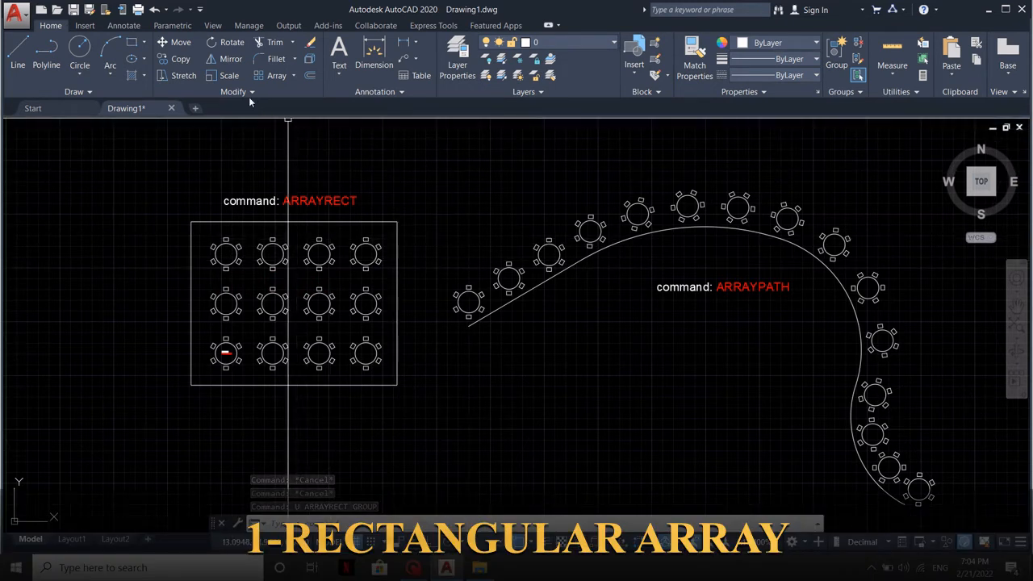
Step: Start a rectangular array of the small standalone rectangle beyond the path array sample
click(294, 76)
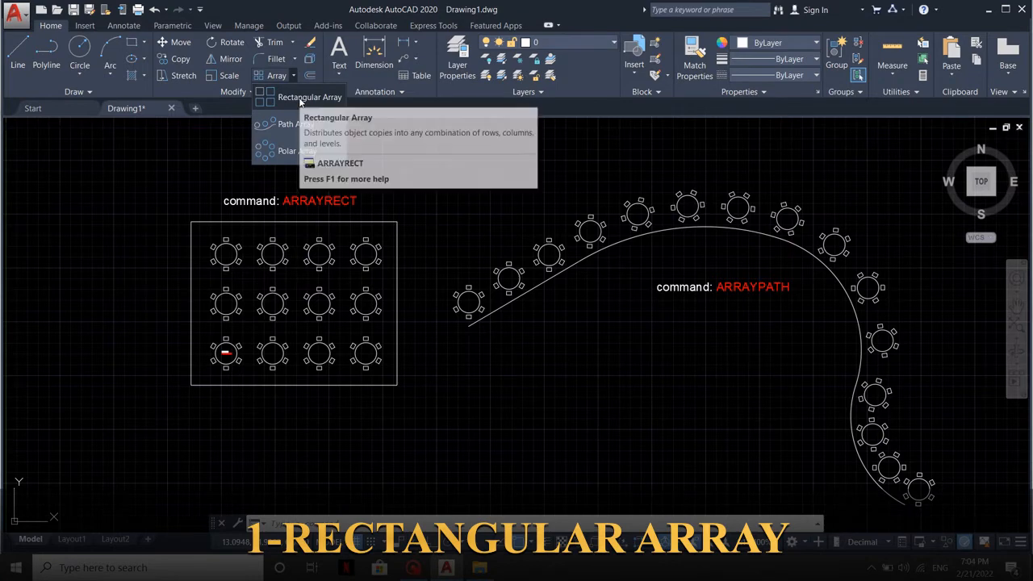
click(300, 98)
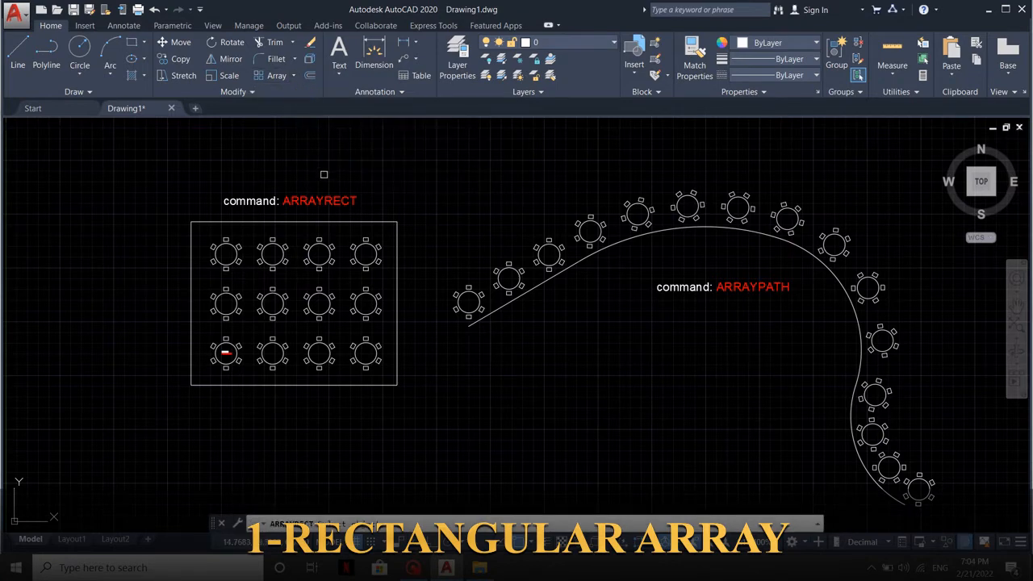
click(589, 194)
middle_drag(607, 194, 362, 195)
mouse_move(638, 229)
middle_down()
mouse_move(594, 235)
mouse_move(599, 226)
middle_up()
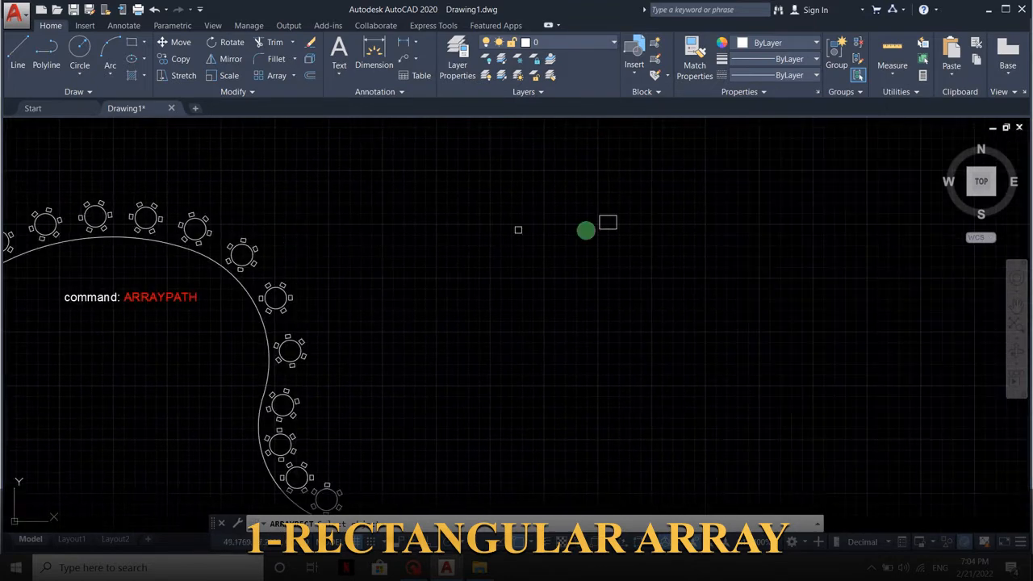
scroll(599, 221, down, 3)
scroll(589, 223, up, 5)
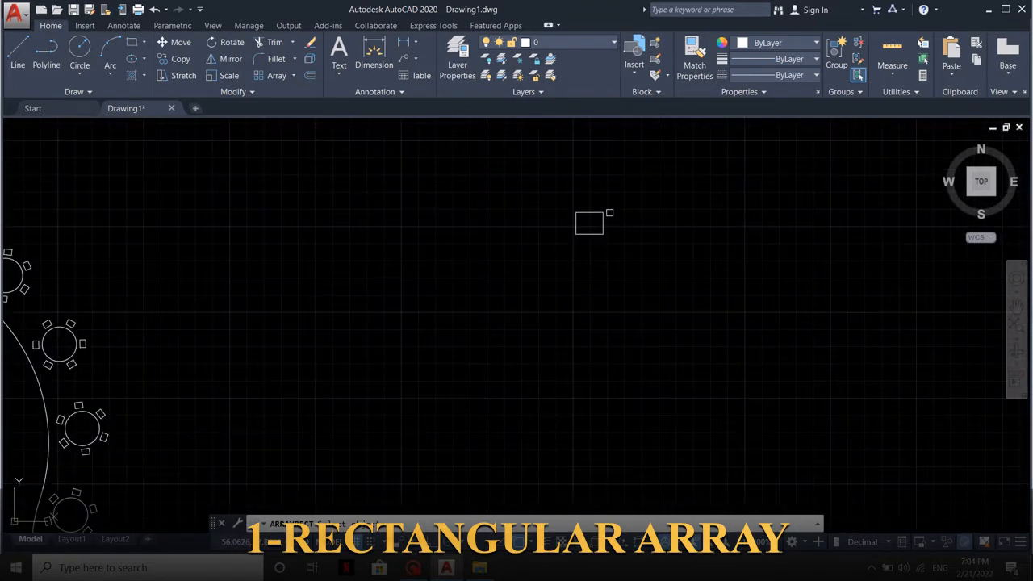
click(603, 230)
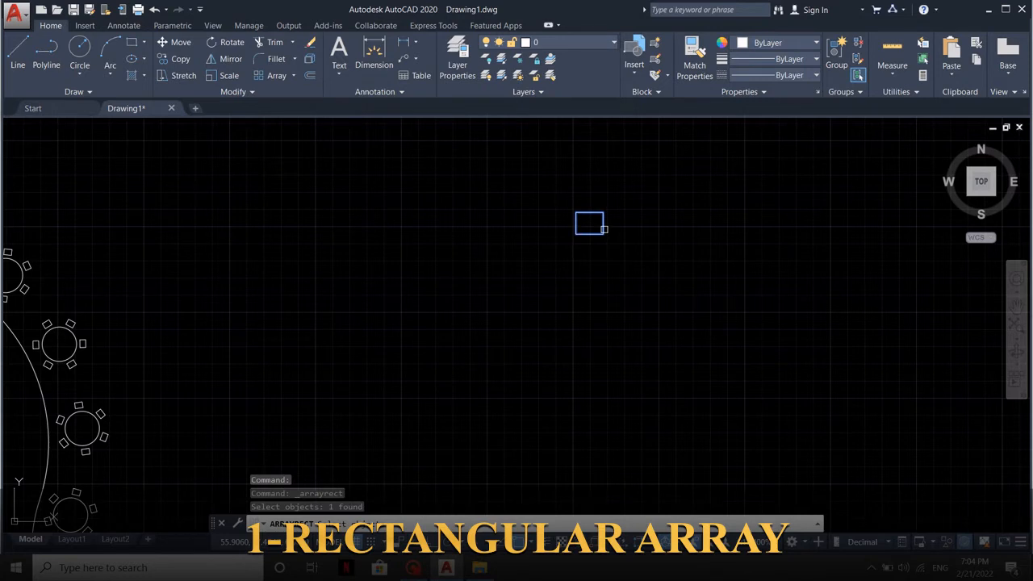
key(Return)
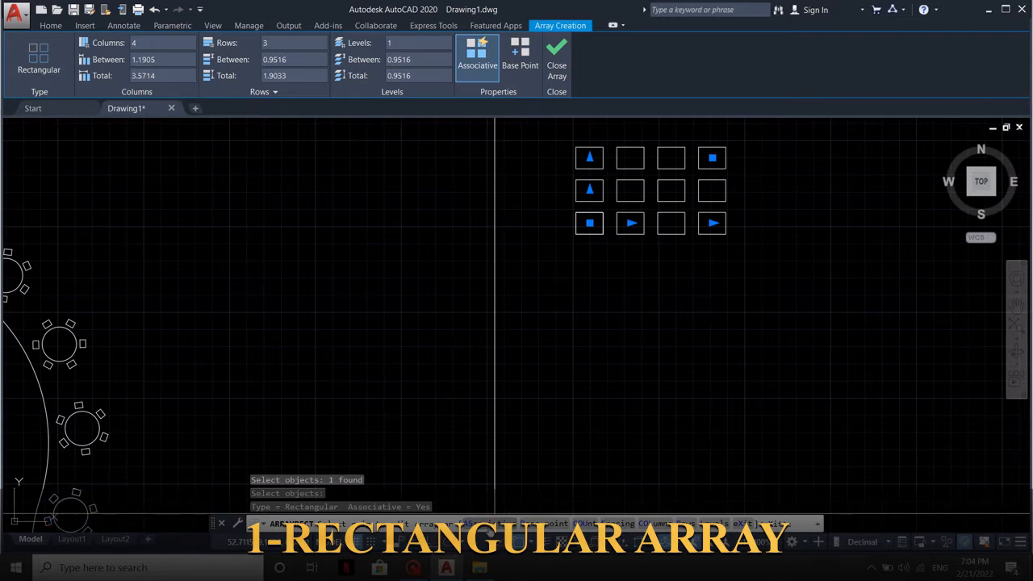
Step: Set the array's Associative option to Yes and place its base point at the source rectangle's lower-left corner
text(AS)
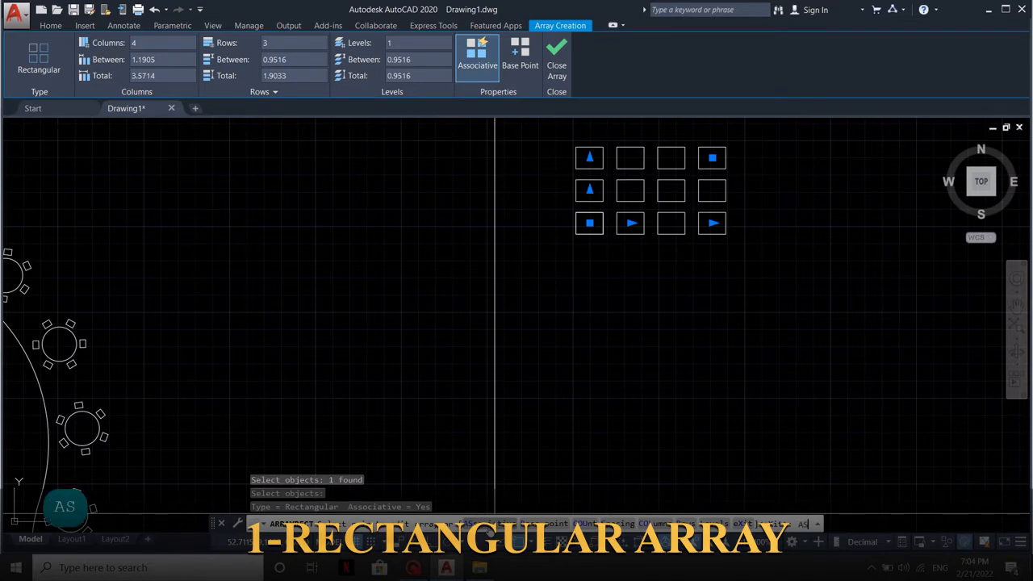
key(Return)
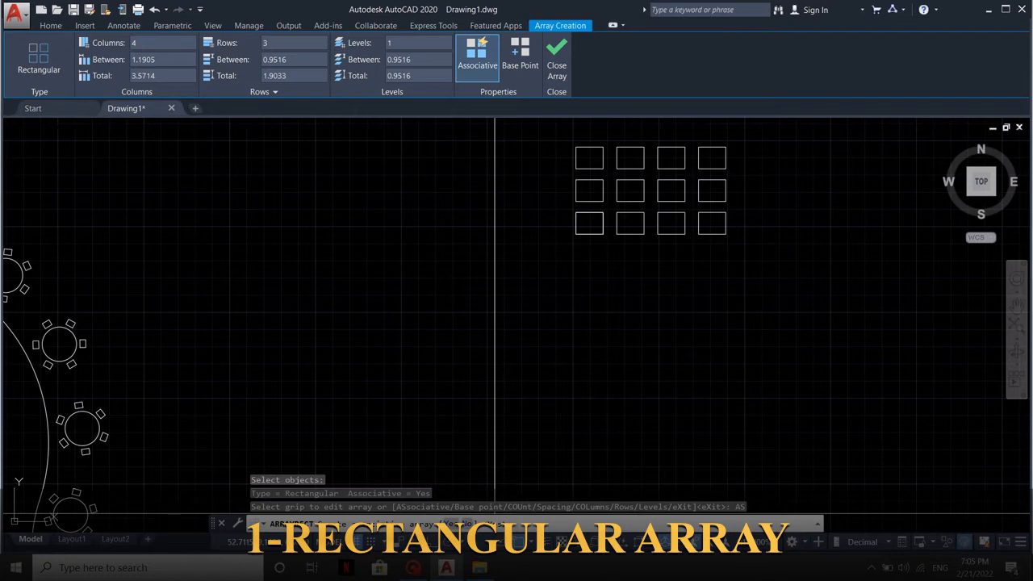
text(y)
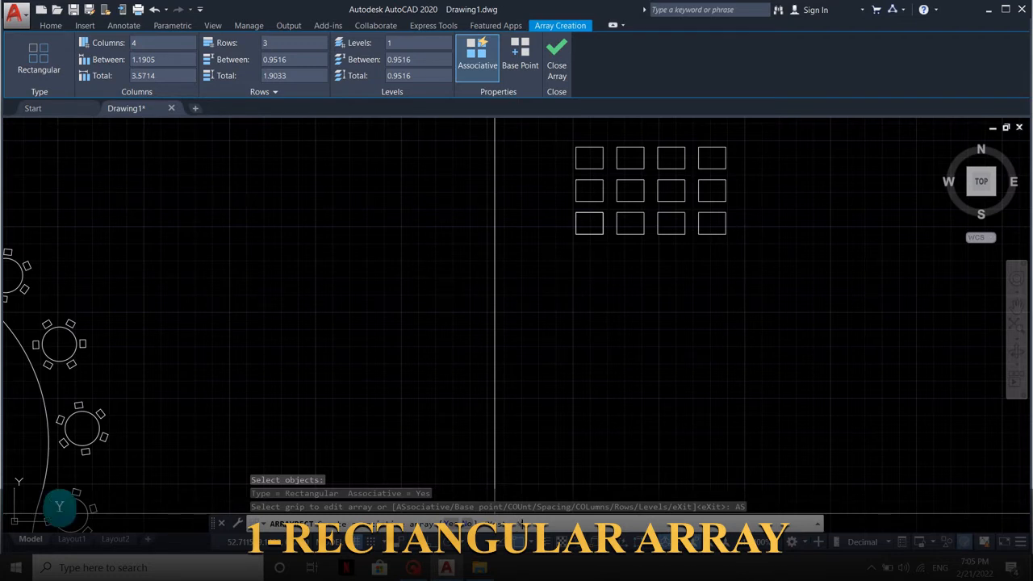
key(Return)
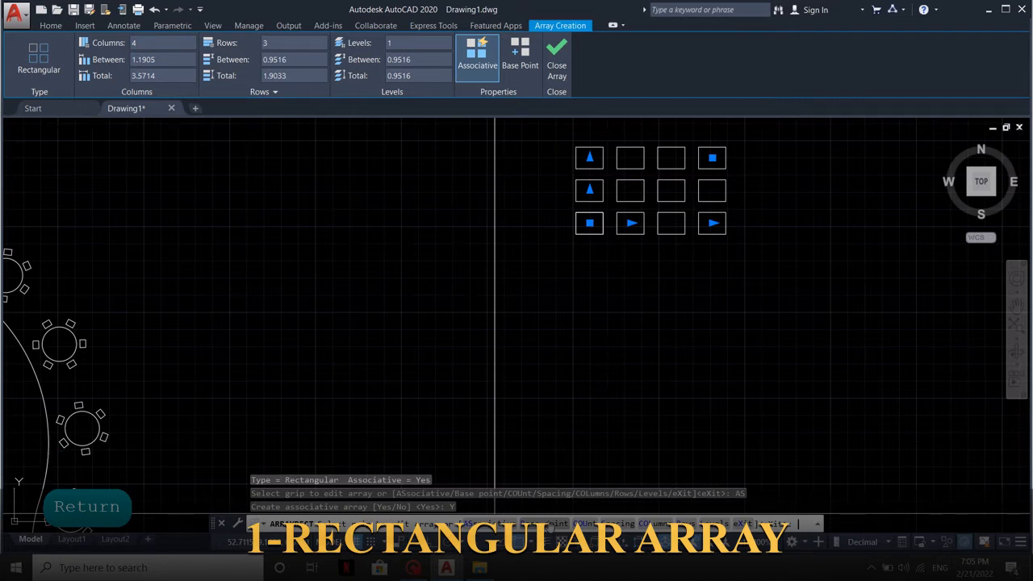
text(B)
key(Return)
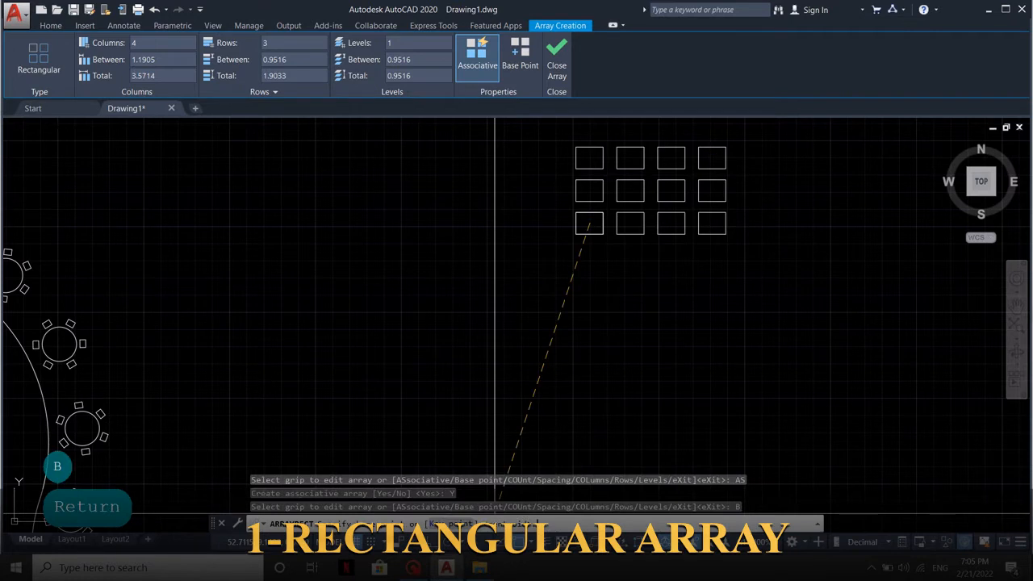
click(576, 233)
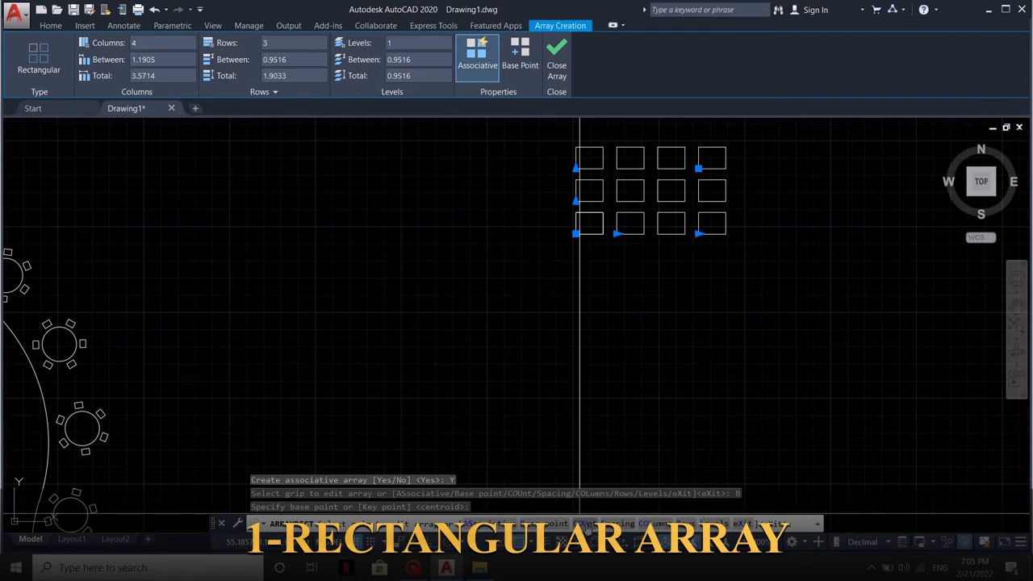
Step: Set the array's count to 5 columns and 3 rows
text(COU)
key(Return)
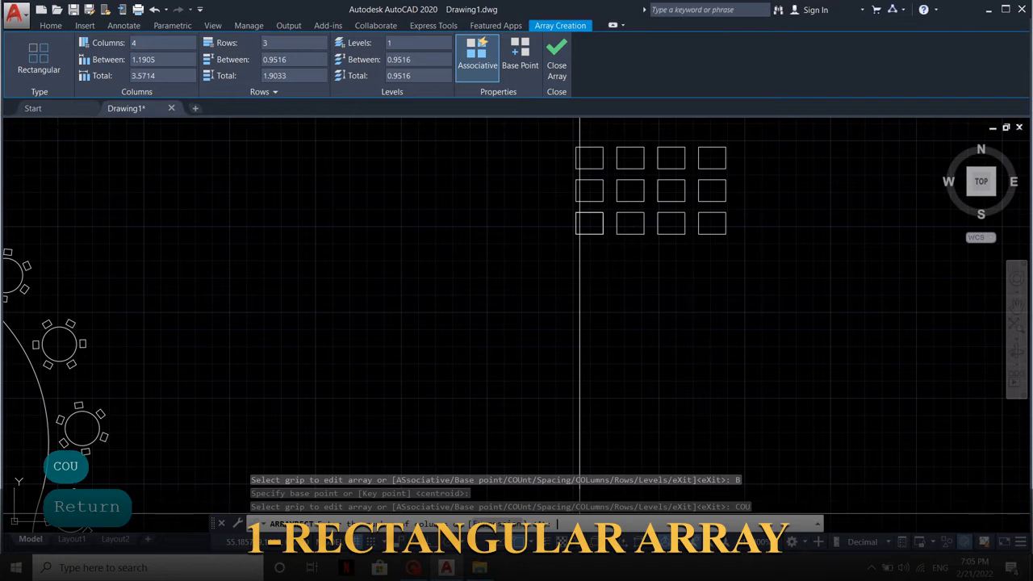
text(5)
key(Return)
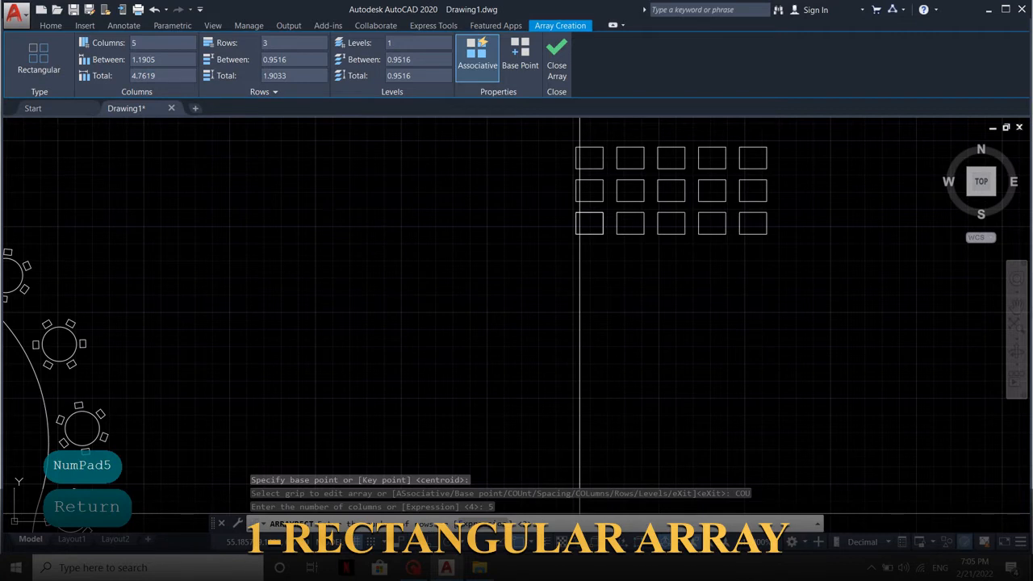
text(3)
key(Return)
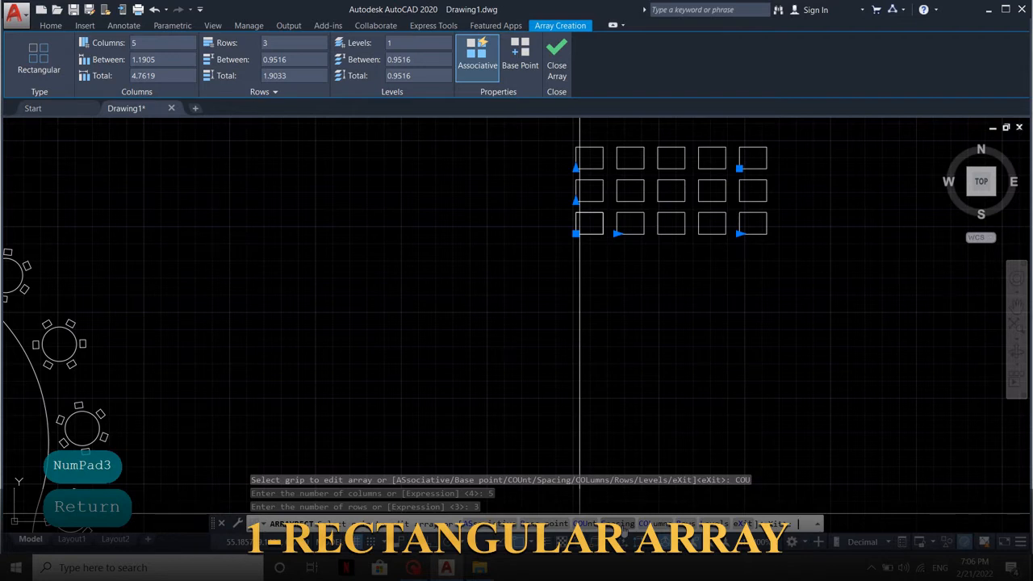
Step: Set the array's spacing to 2 units between columns and 3 units between rows
text(s)
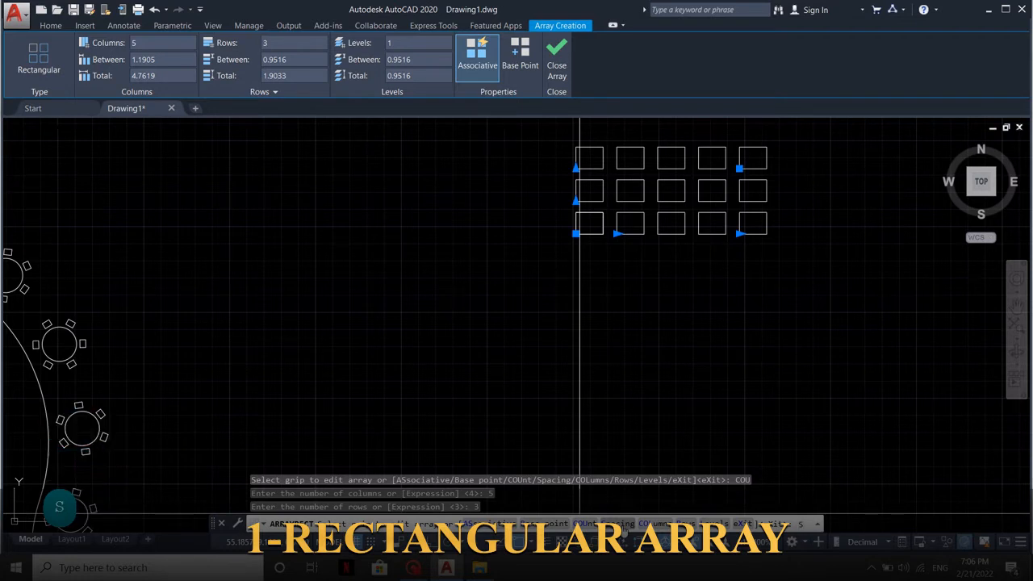
key(Return)
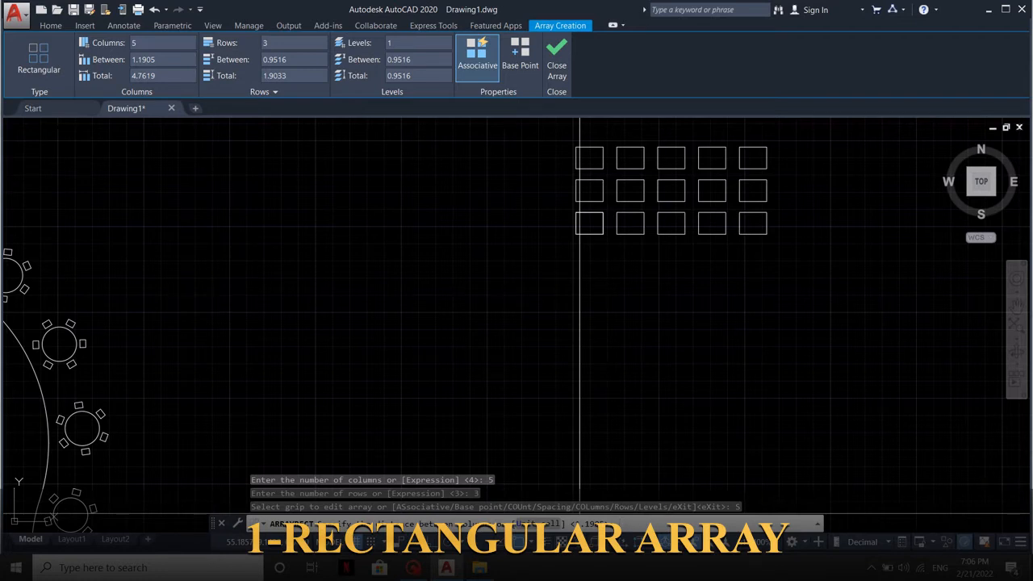
text(2)
key(Return)
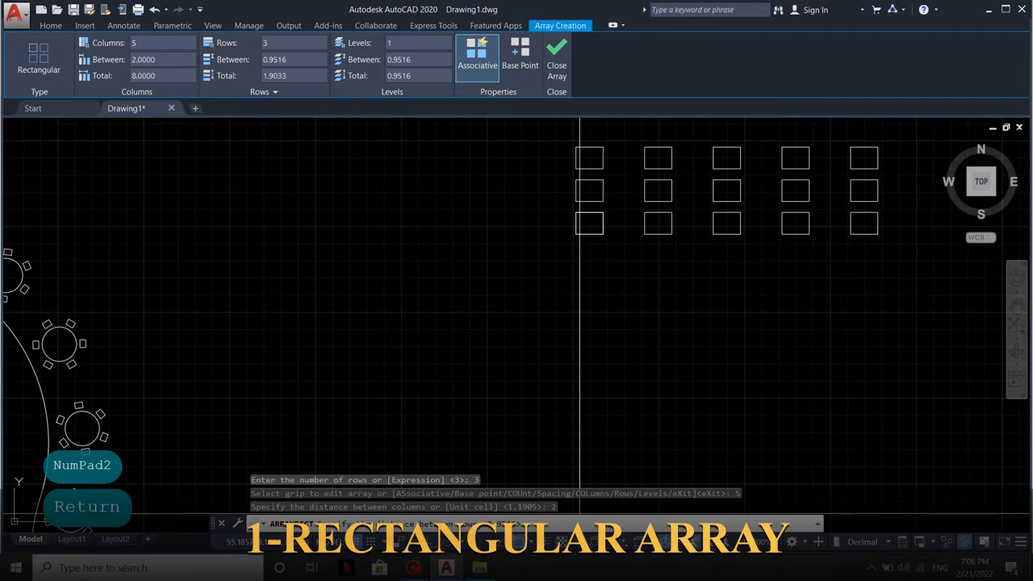
text(3)
key(Return)
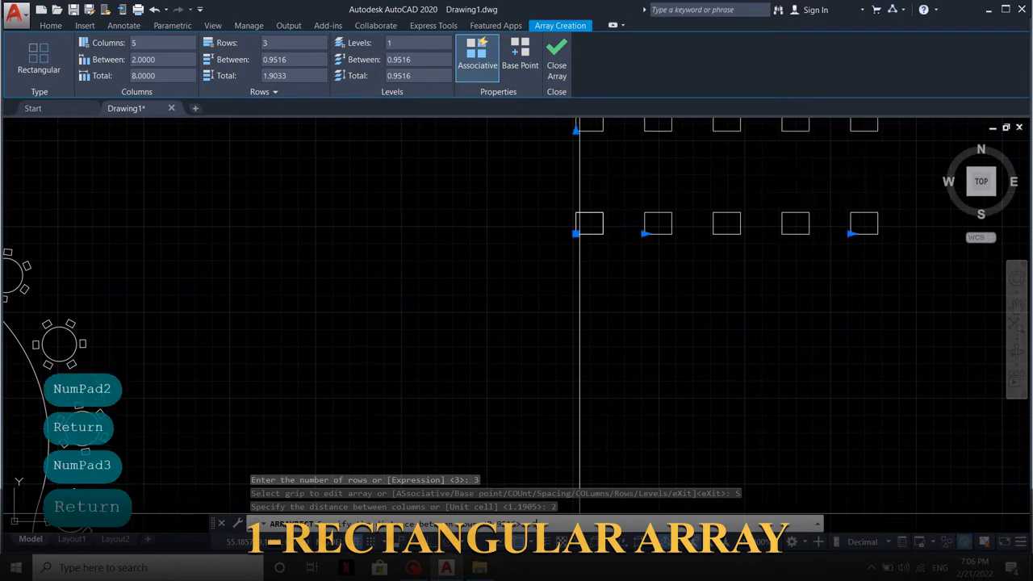
Step: Set the rectangular array's column count to 7 and keep the 2-unit column spacing
scroll(591, 306, down, 4)
middle_drag(610, 270, 504, 346)
scroll(506, 339, up, 4)
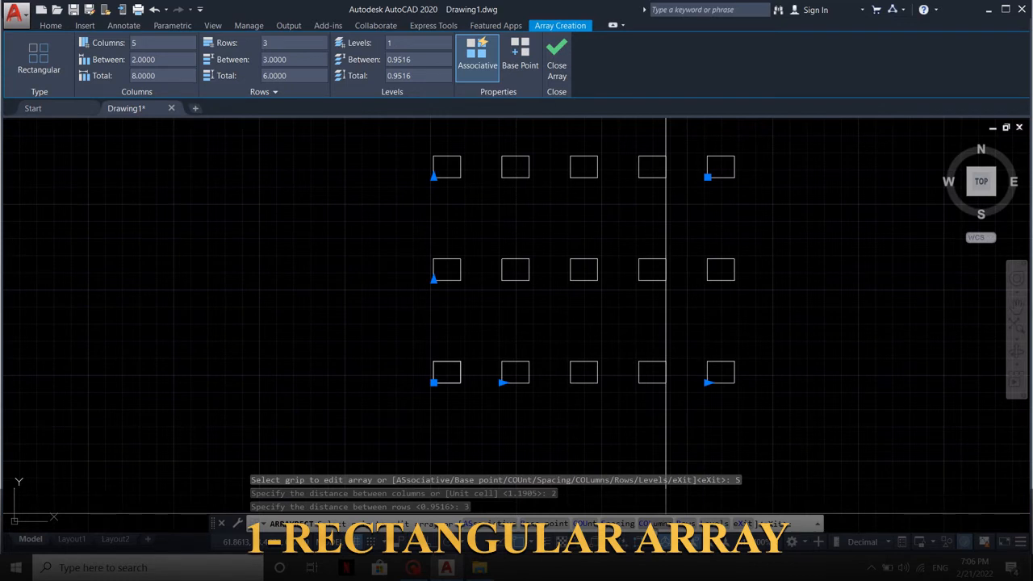
text(COL)
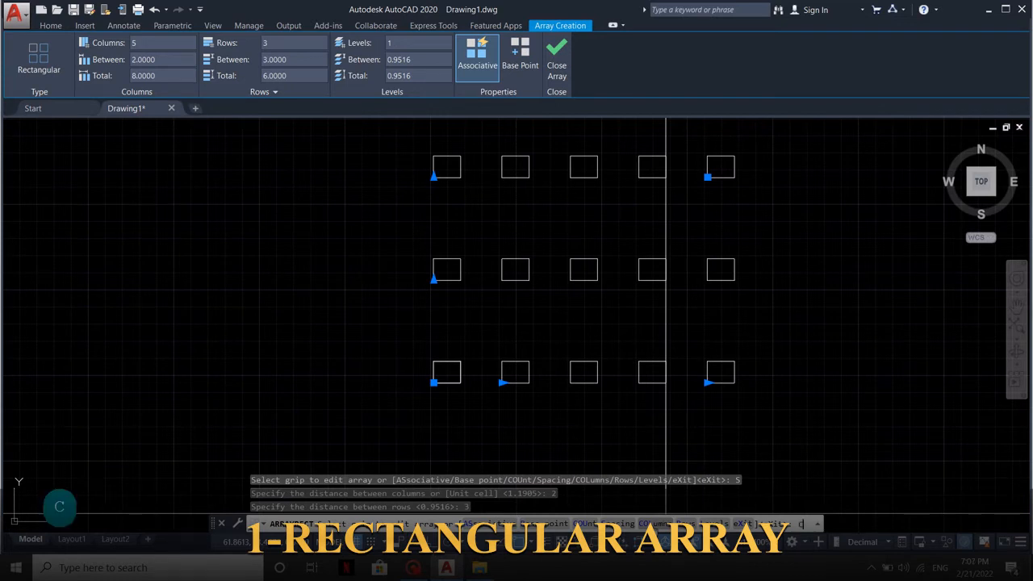
key(Return)
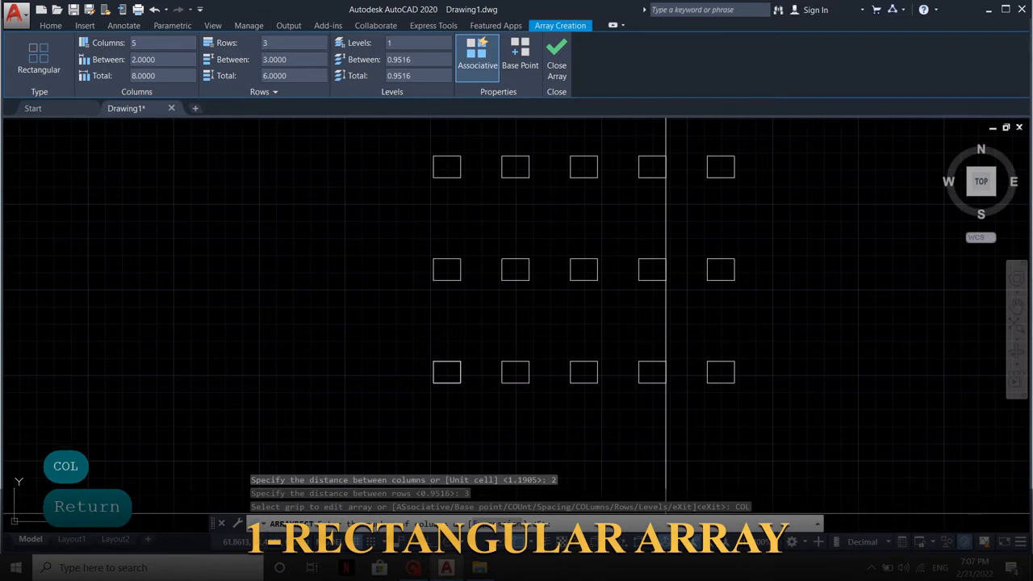
text(7)
key(Return)
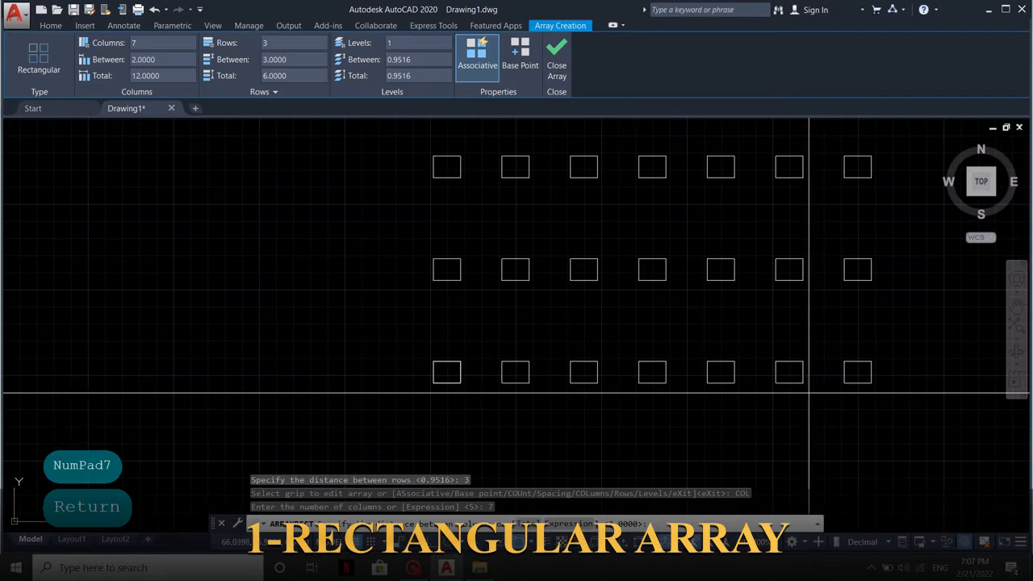
key(Return)
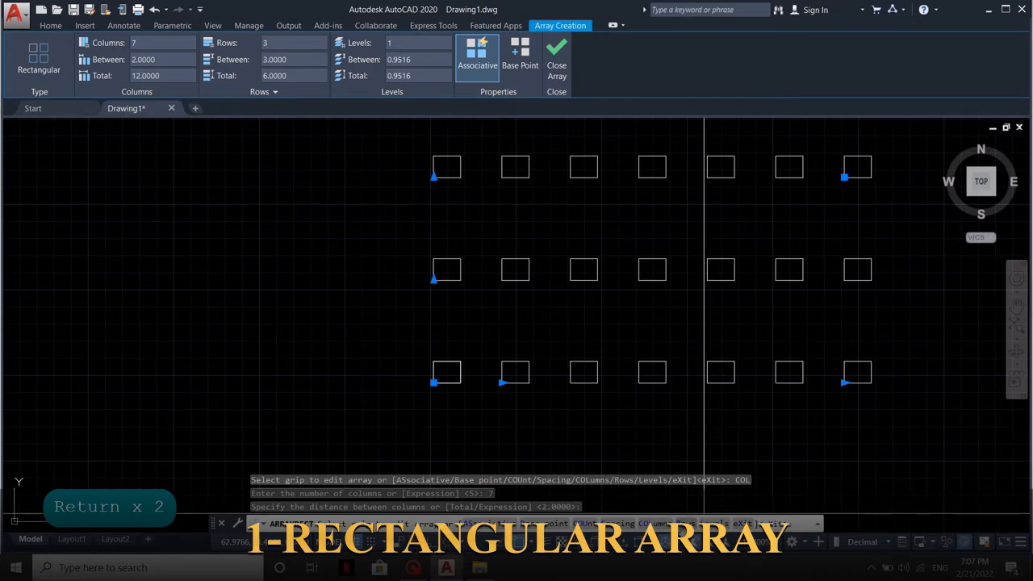
Step: Set the array's row count to 2, keeping the 3-unit row spacing and the zero incrementing elevation
text(R)
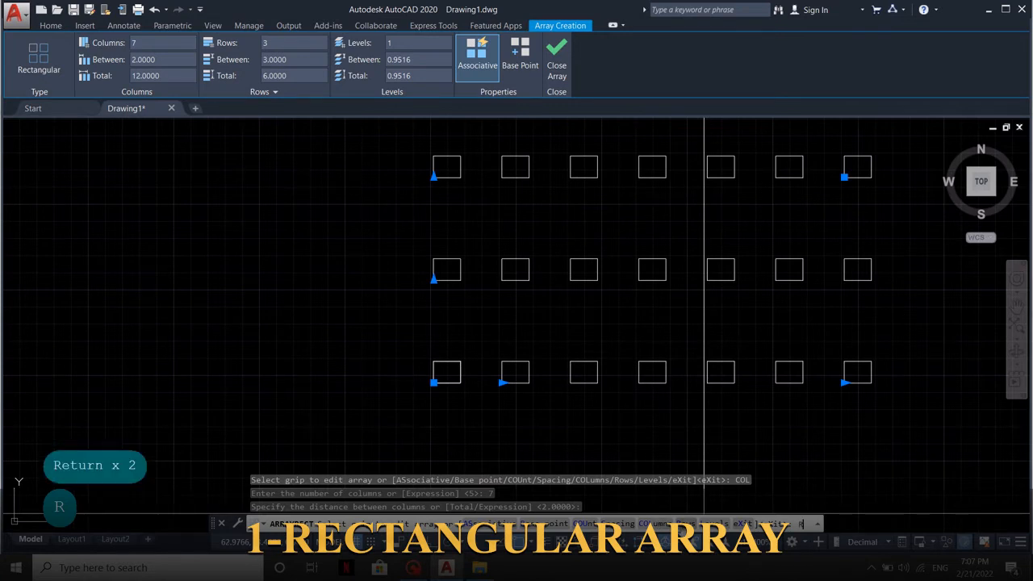
key(Return)
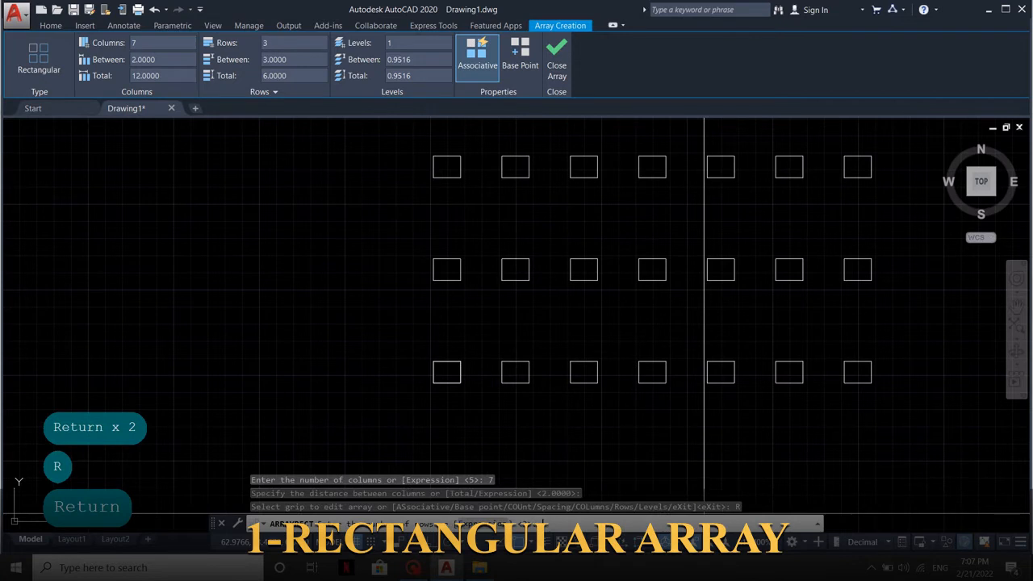
text(2)
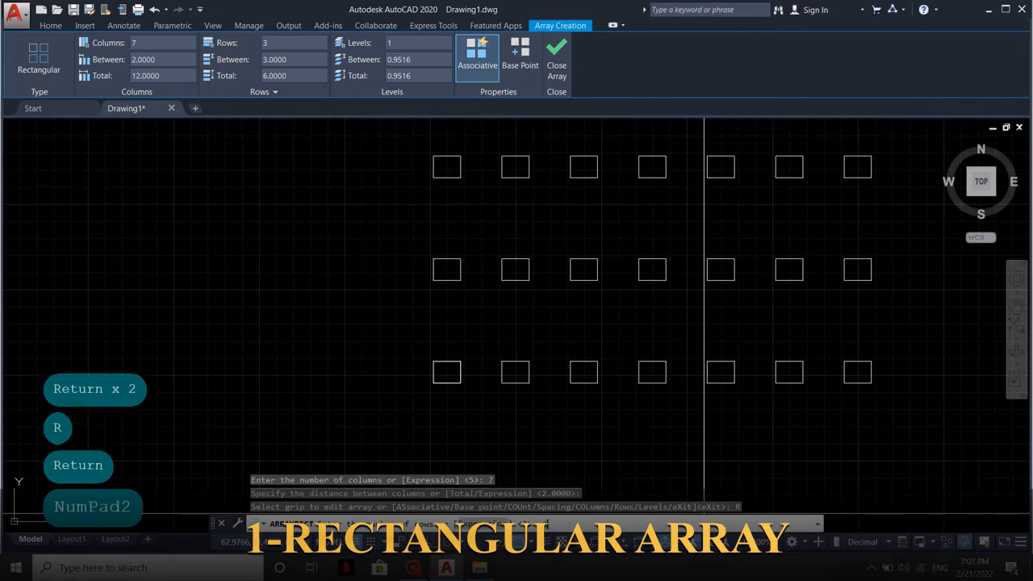
key(Return)
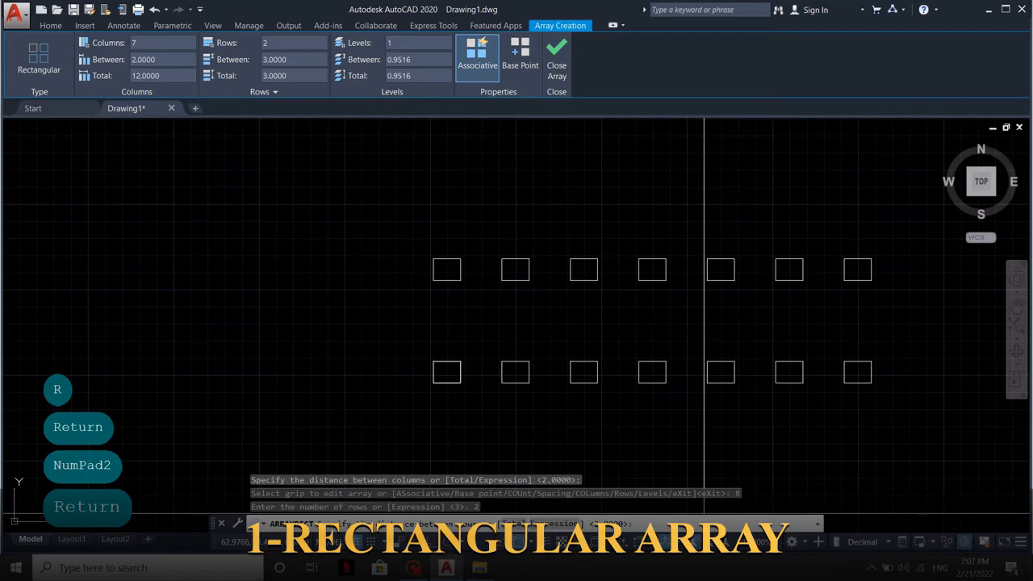
key(Return)
key(Return)
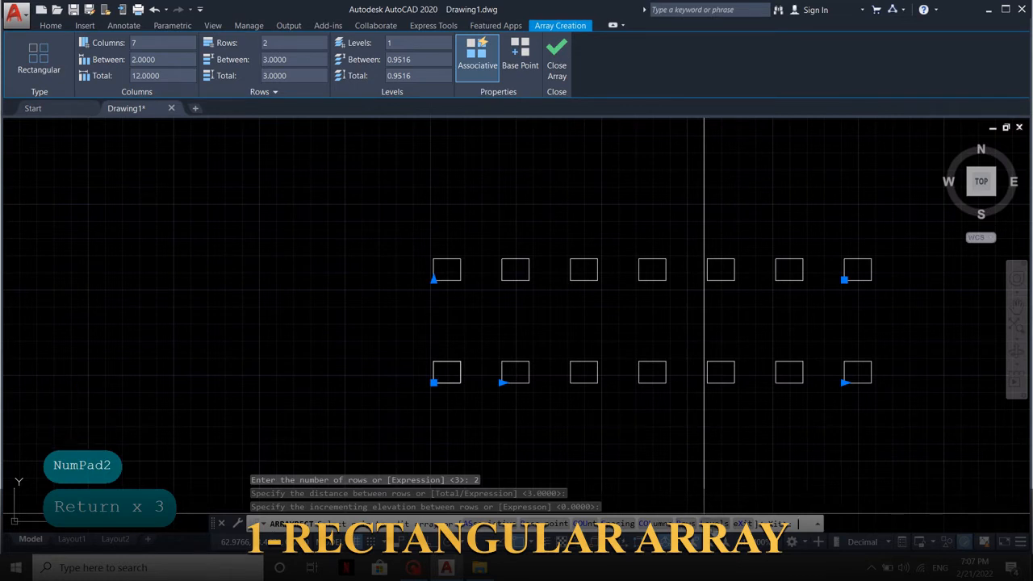
Step: Give the array 3 levels spaced 3 units apart and finish the array command
text(L)
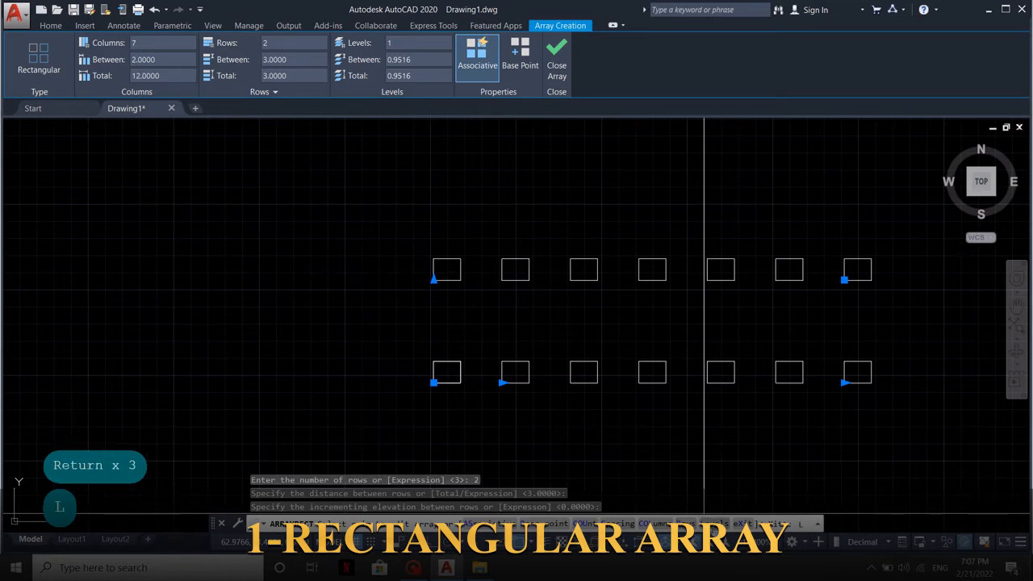
key(Return)
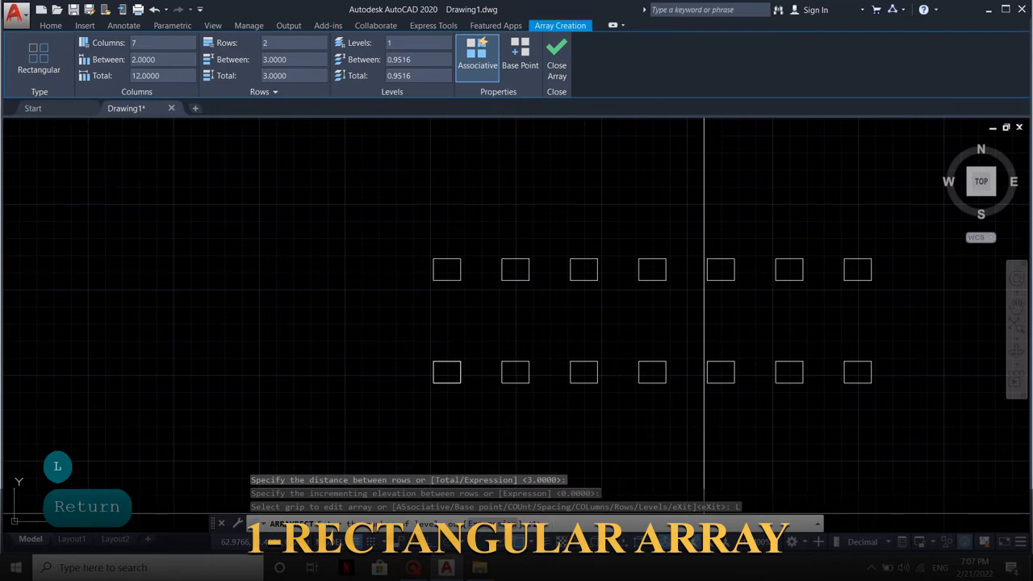
text(3)
key(Return)
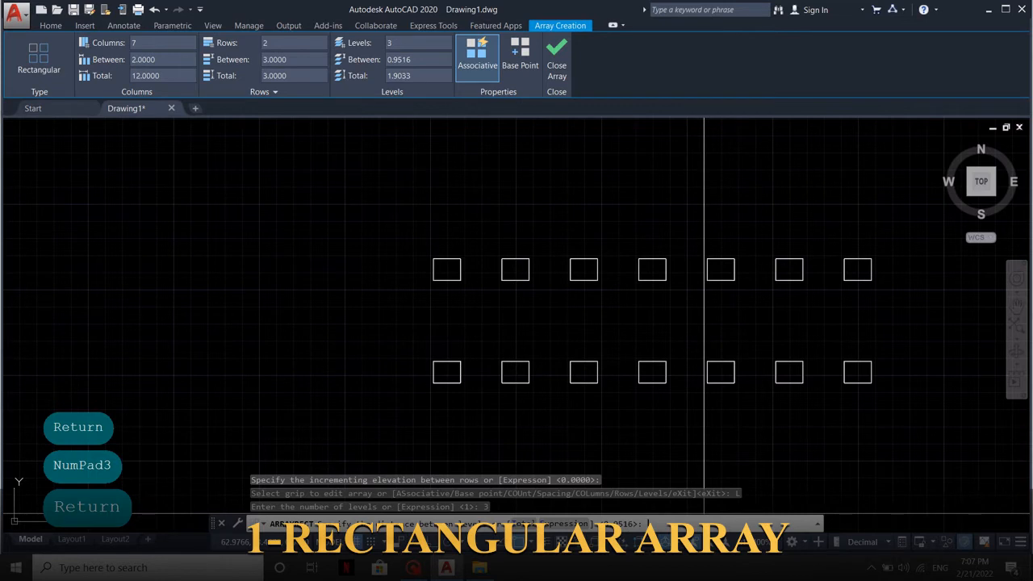
text(3)
key(Return)
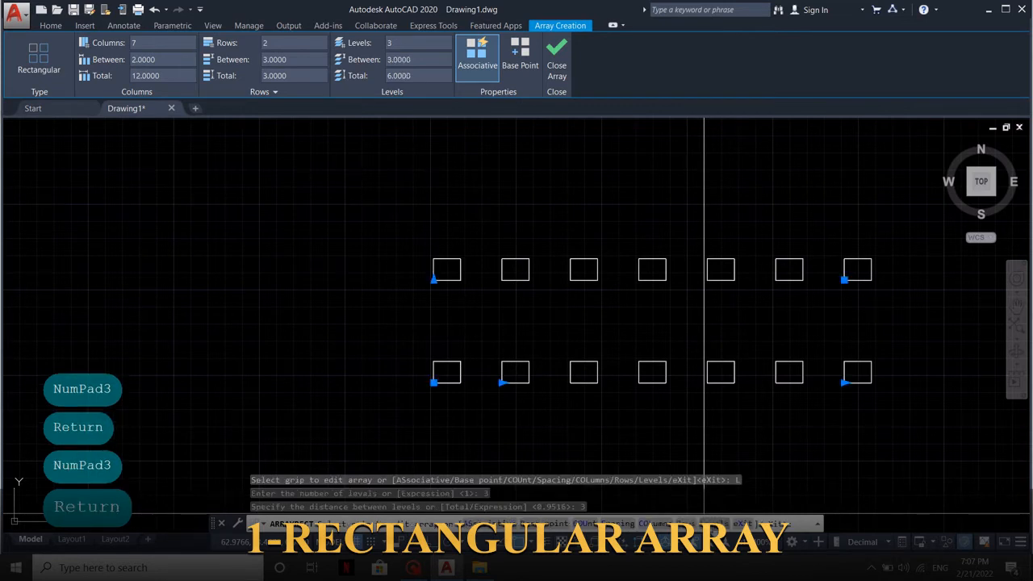
text(x)
key(Return)
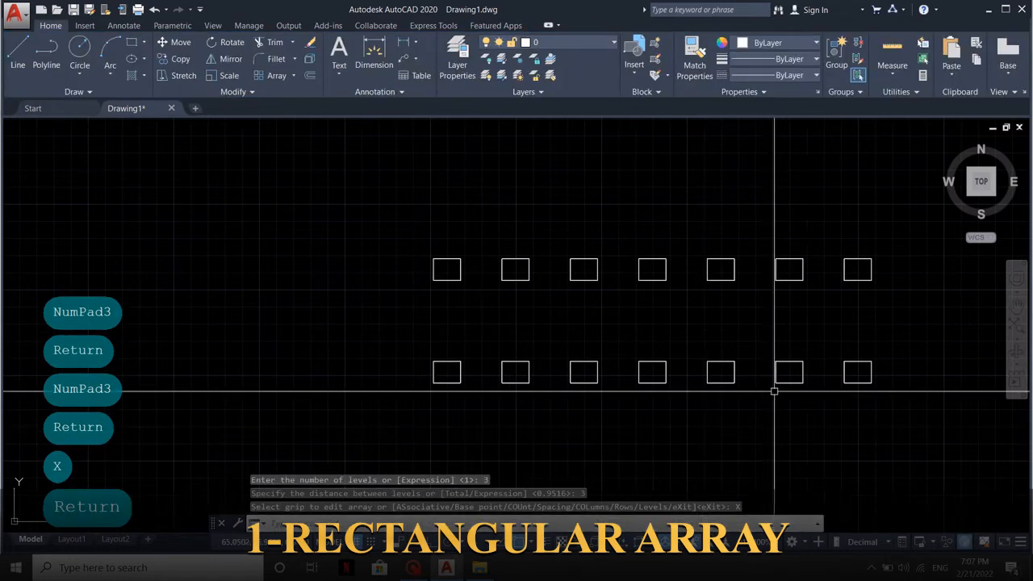
Step: Examine the array's stacked levels in an isometric view
mouse_move(661, 312)
middle_down()
mouse_move(428, 312)
mouse_move(457, 293)
middle_up()
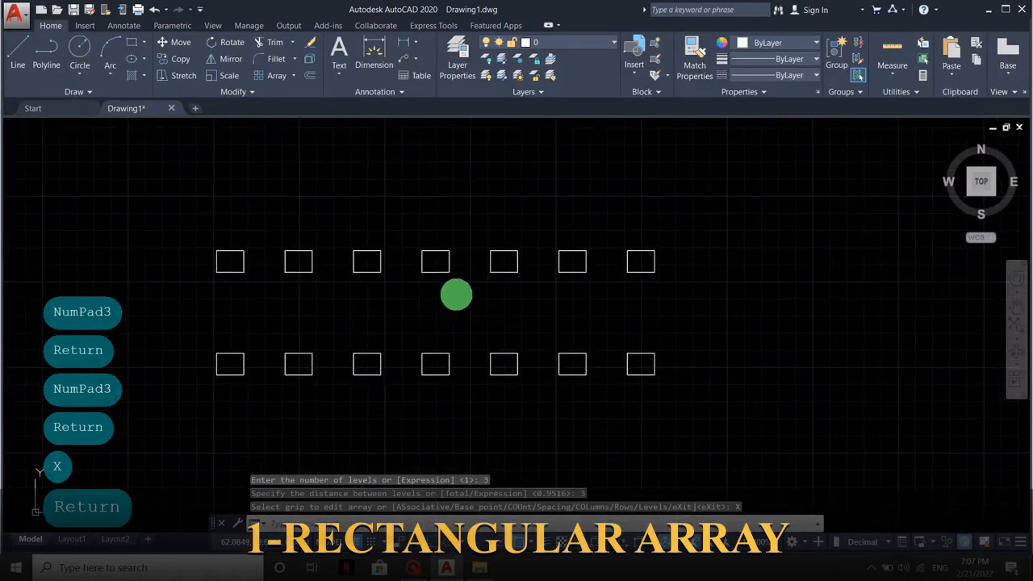
click(971, 201)
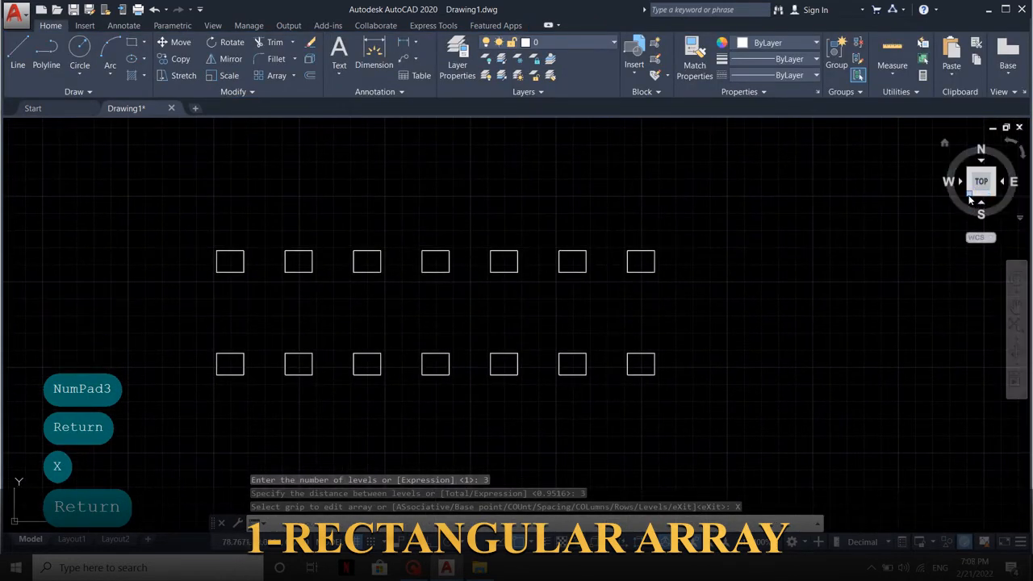
scroll(581, 265, up, 6)
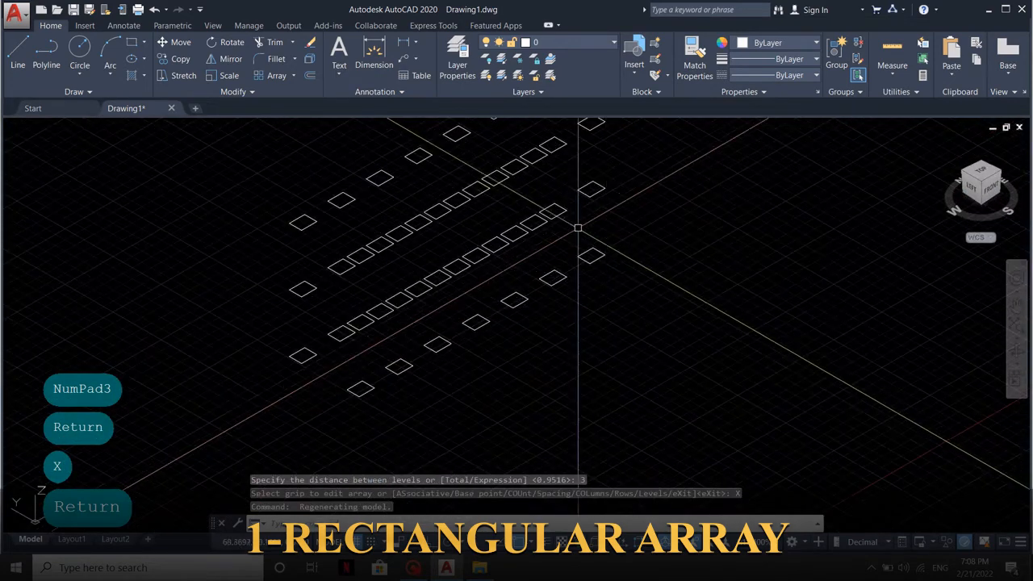
middle_drag(582, 265, 584, 267)
scroll(371, 384, up, 3)
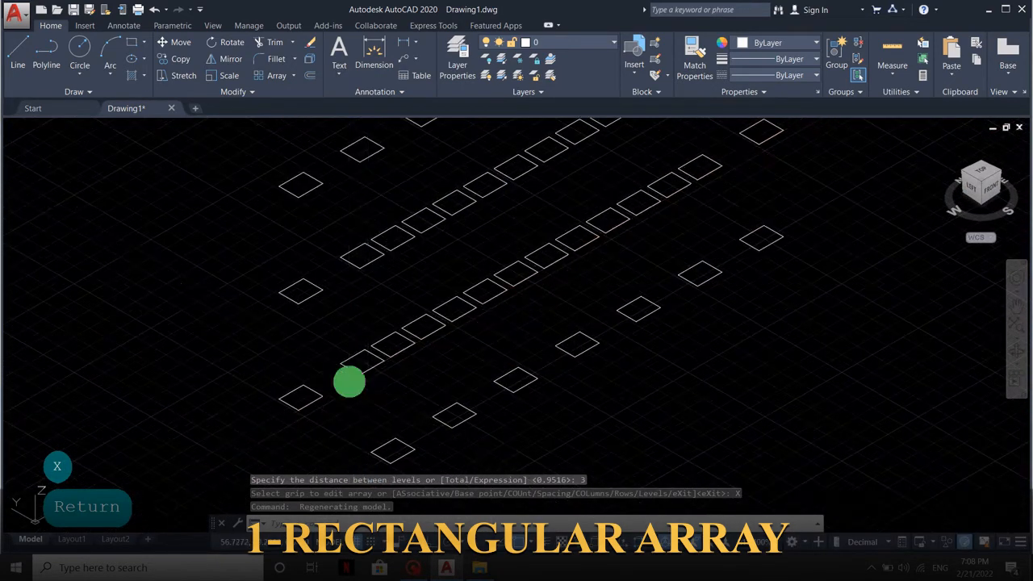
middle_drag(348, 380, 416, 370)
scroll(417, 370, down, 3)
scroll(408, 367, up, 3)
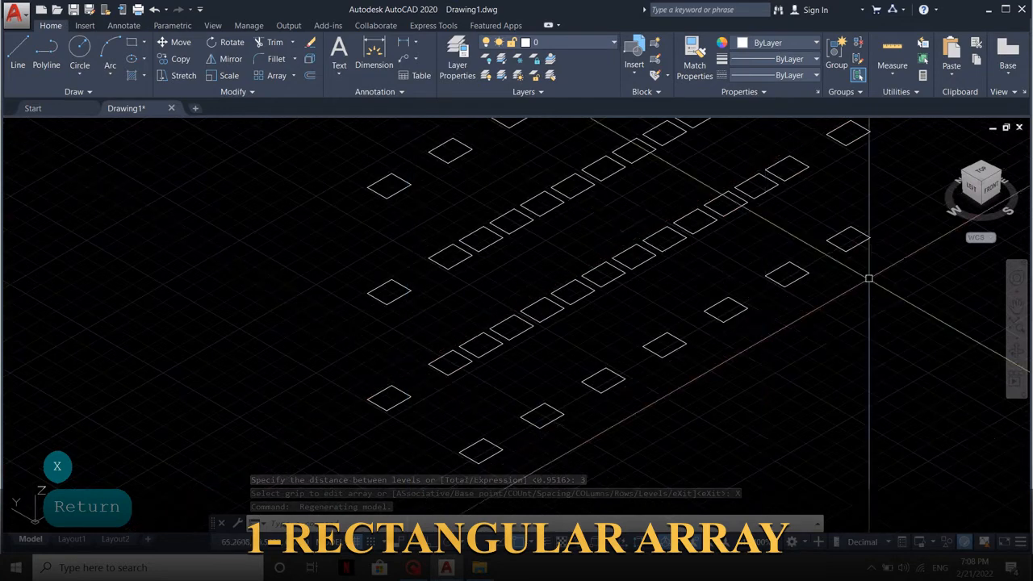
Step: Inspect the spacing between the array's levels edge-on and in isometric view, ending in the top view
scroll(870, 279, down, 2)
click(991, 204)
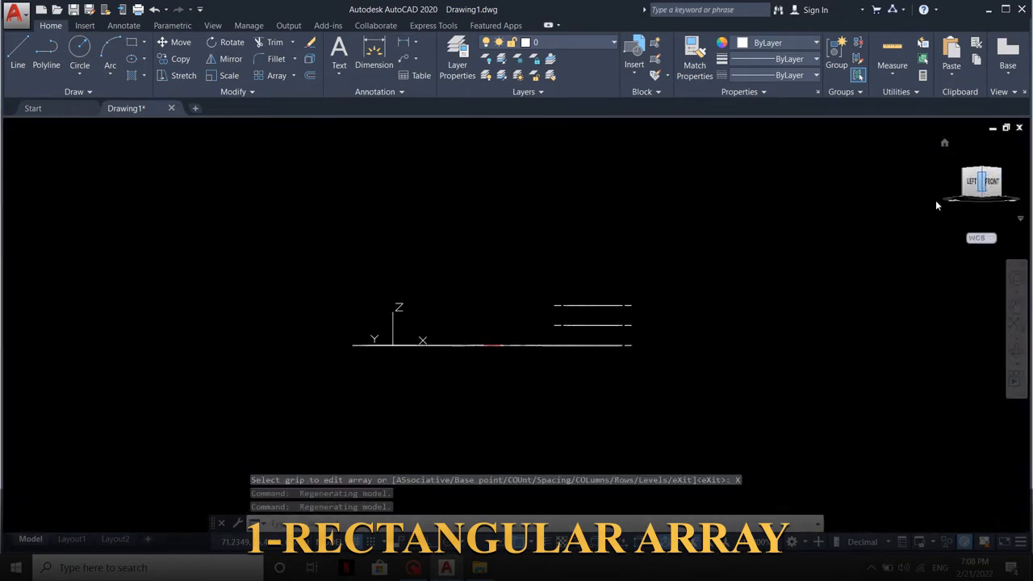
scroll(628, 303, up, 6)
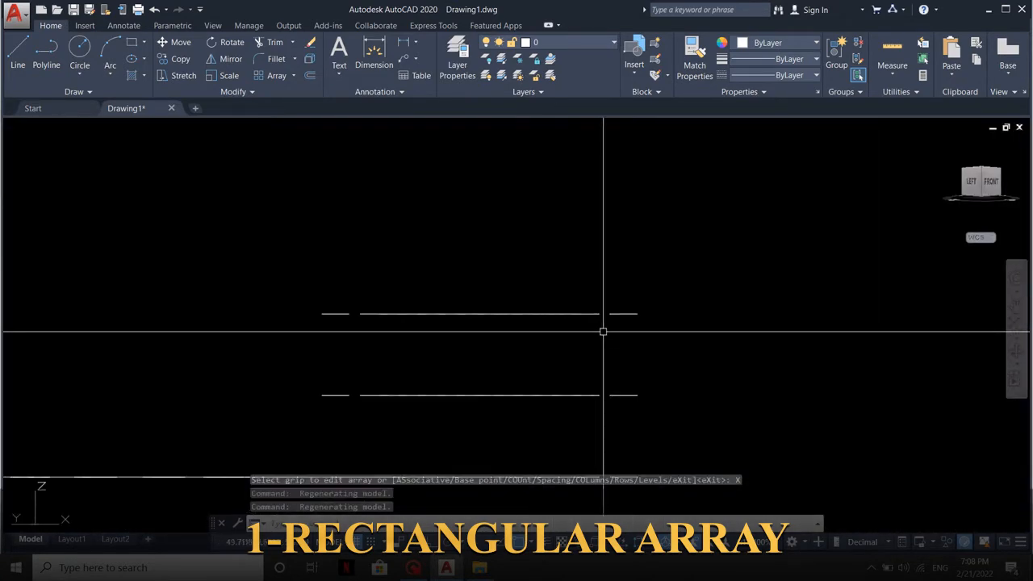
middle_drag(574, 355, 582, 351)
click(979, 173)
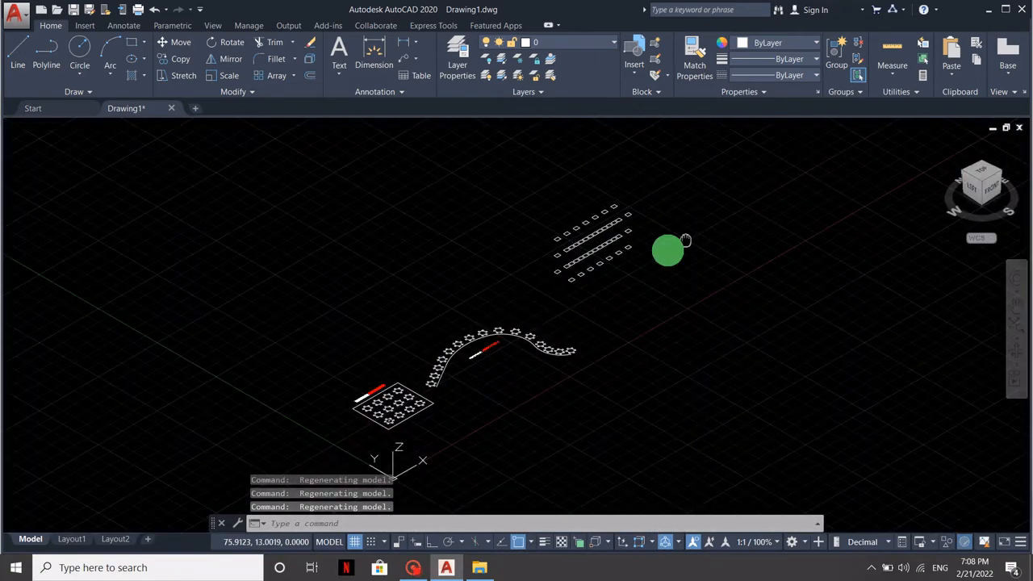
middle_drag(685, 240, 643, 267)
scroll(572, 242, up, 4)
middle_drag(572, 242, 564, 266)
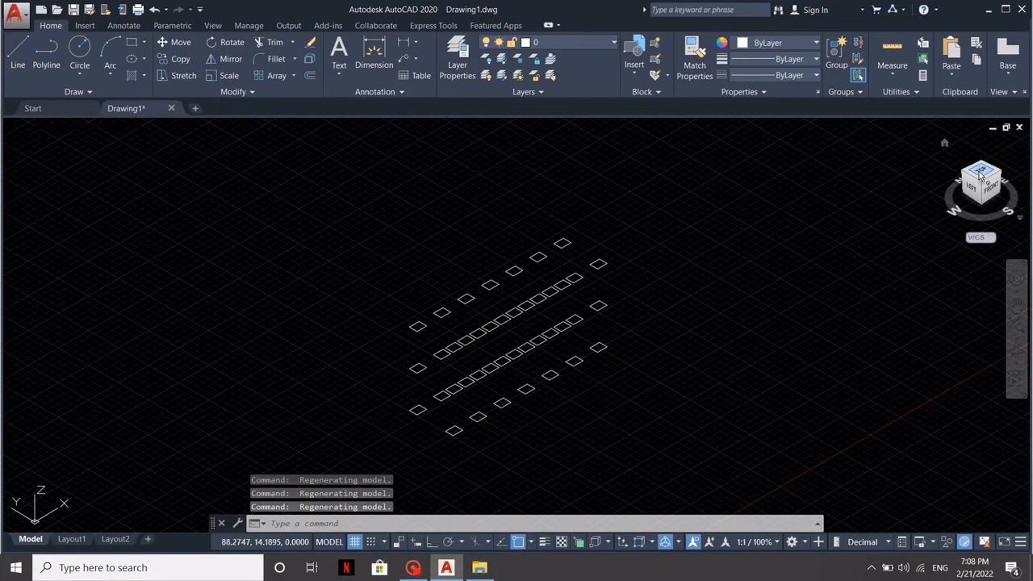
click(981, 173)
middle_drag(699, 270, 637, 305)
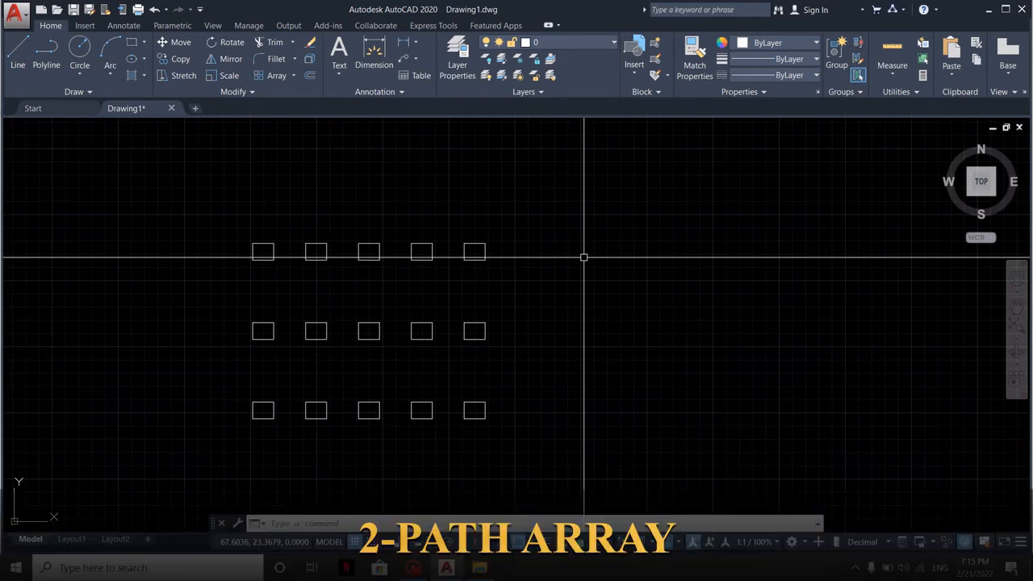
Step: Draw a small horizontal rectangle in the empty area to the right of the rectangular array
middle_drag(572, 302, 489, 254)
text(REC)
key(space)
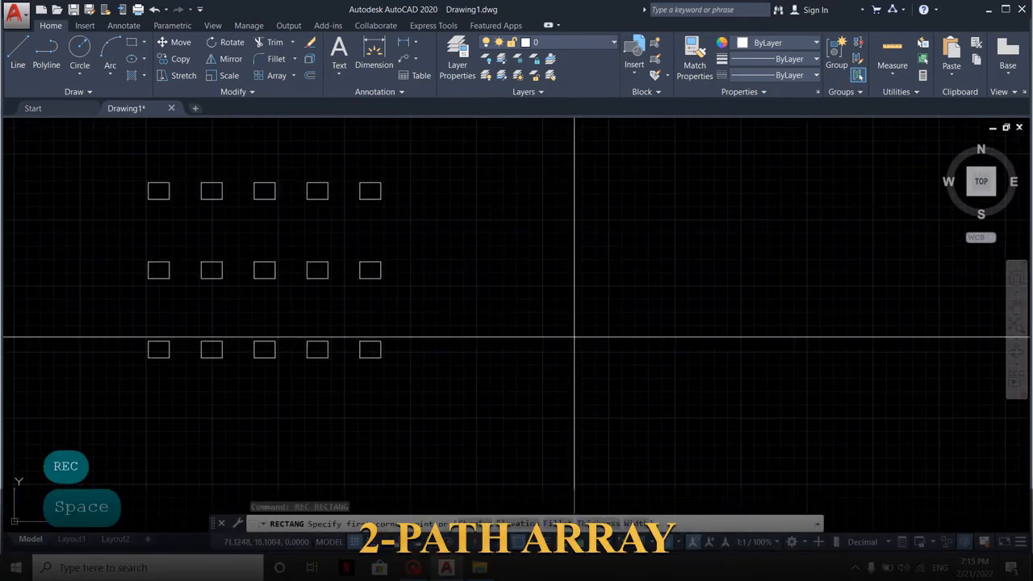
click(575, 344)
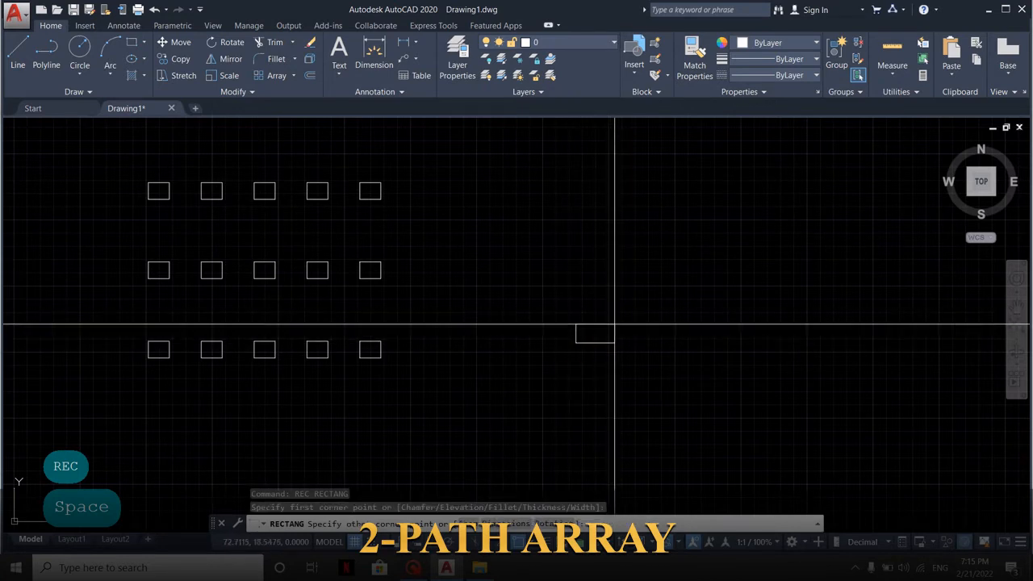
click(612, 327)
key(Escape)
Step: Rotate the new rectangle counterclockwise so that its long sides slope upward to the right
click(605, 341)
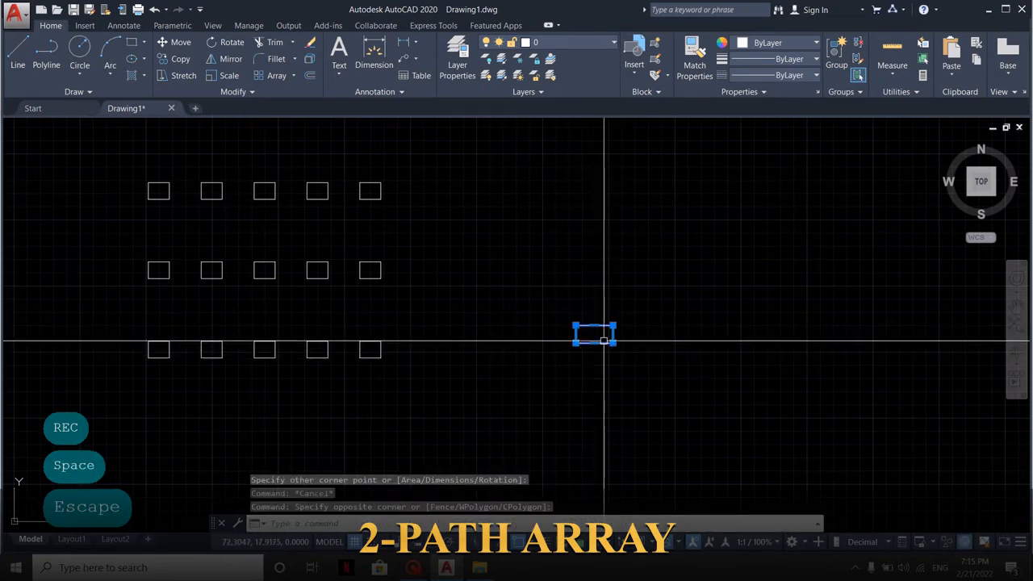
text(RO)
key(space)
click(612, 336)
click(632, 314)
key(Escape)
key(Escape)
key(Escape)
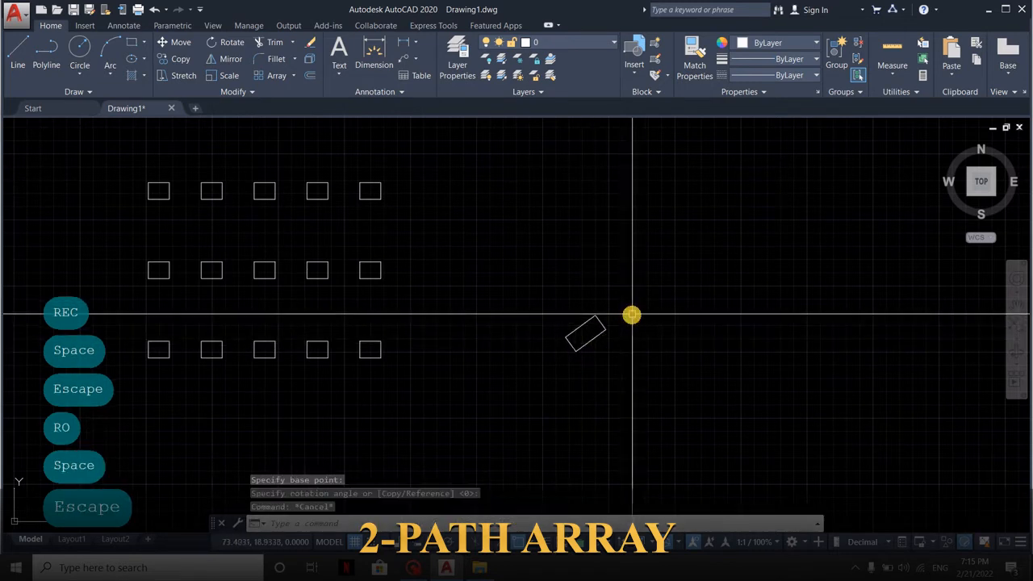
Step: Start a polyline just below the tilted rectangle with a long straight segment rising to the right, roughly parallel to it
text(PL)
key(space)
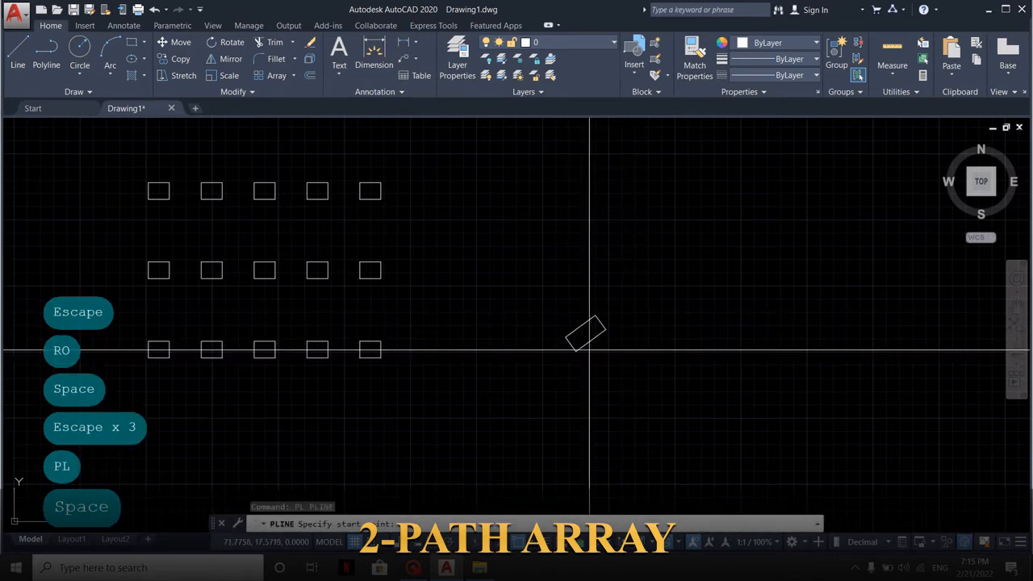
click(608, 336)
middle_drag(655, 289, 532, 342)
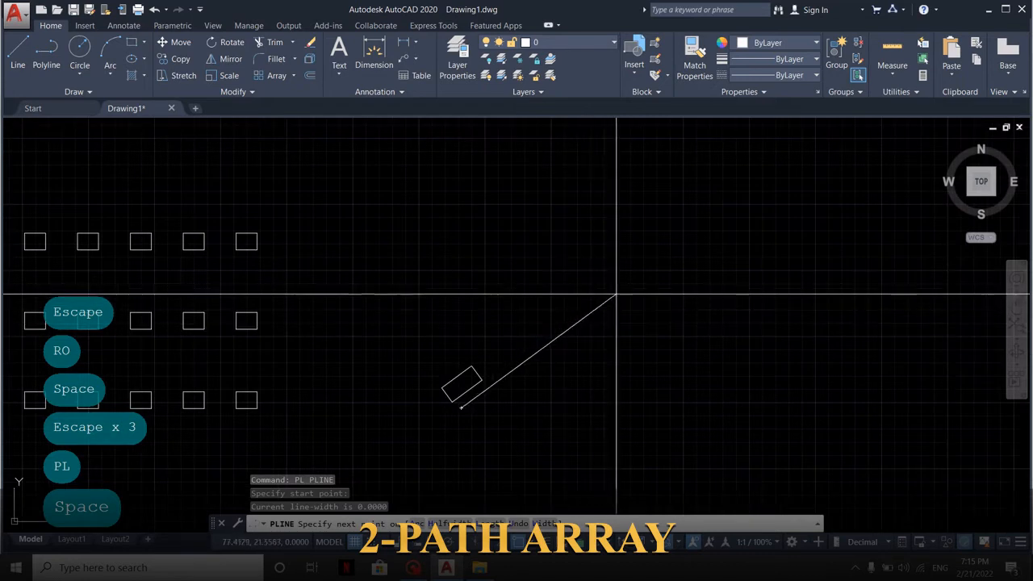
click(647, 273)
Step: Continue the polyline with three tangent arcs: a crest, a smaller dip and a larger crest
text(A)
key(space)
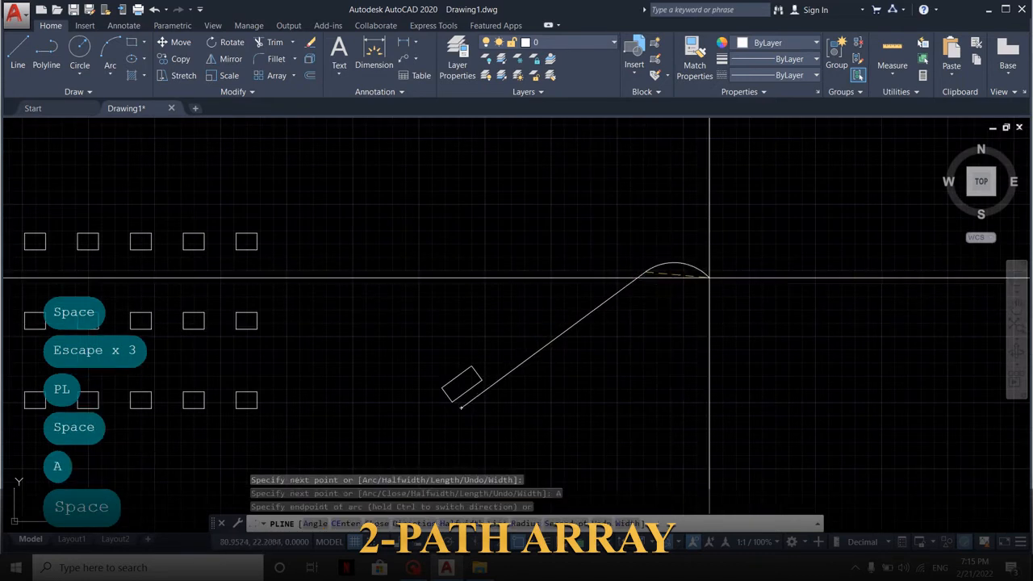
middle_drag(831, 276, 714, 272)
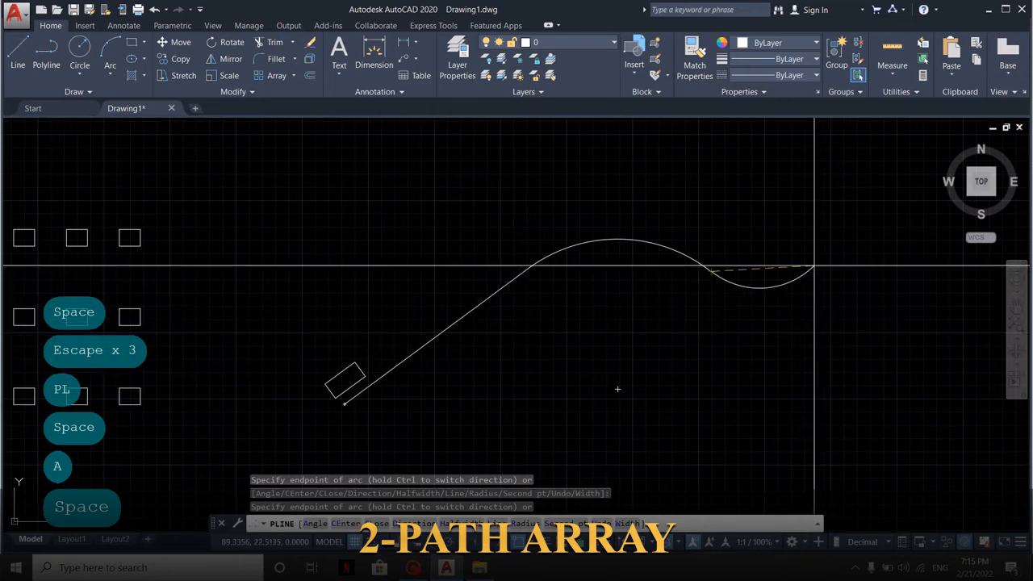
click(818, 264)
middle_drag(812, 283, 474, 403)
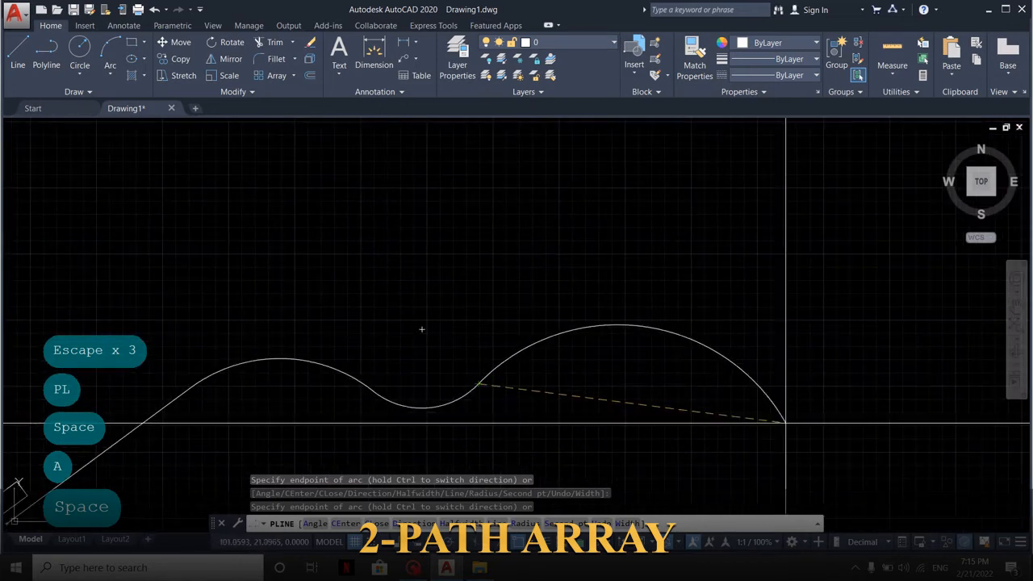
click(786, 423)
Step: Finish the polyline with a straight segment sloping down to the right from the larger crest
middle_drag(785, 412, 726, 287)
text(L)
key(space)
scroll(791, 422, down, 3)
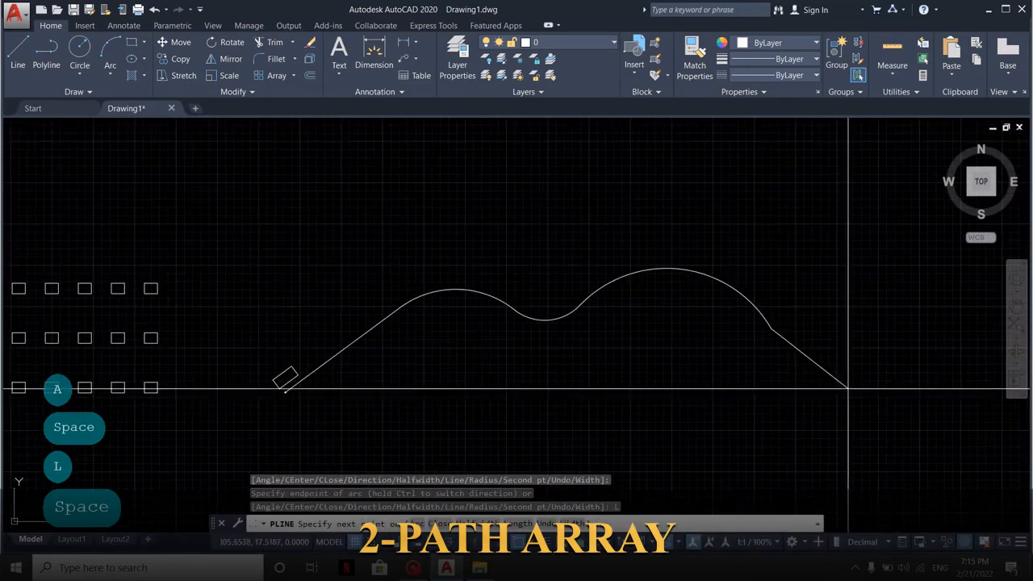
click(825, 417)
key(Escape)
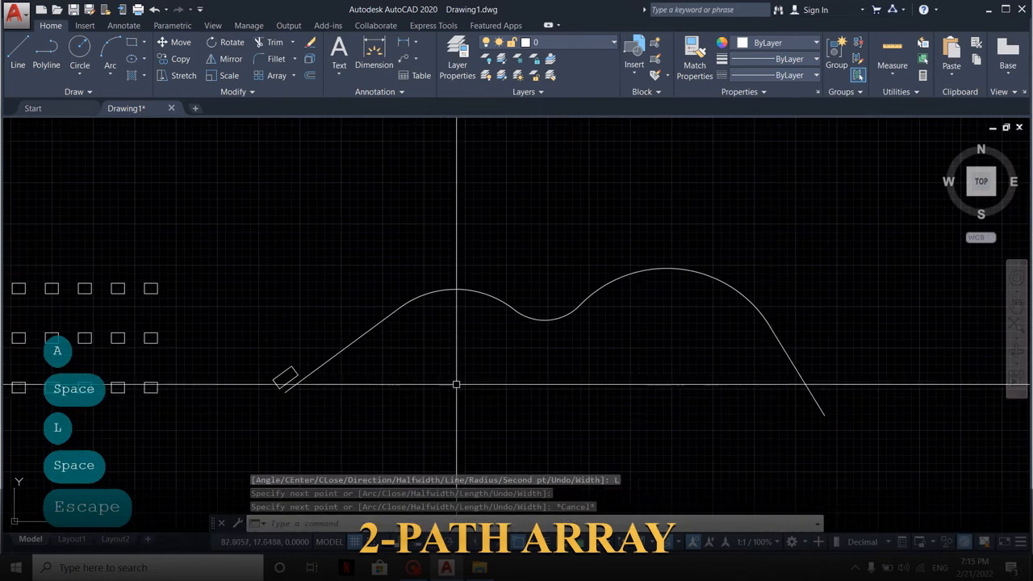
Step: Create a path array of the tilted rectangle along the curved polyline
scroll(454, 385, down, 3)
scroll(372, 371, up, 3)
mouse_move(392, 371)
middle_down()
mouse_move(380, 363)
mouse_move(364, 385)
middle_up()
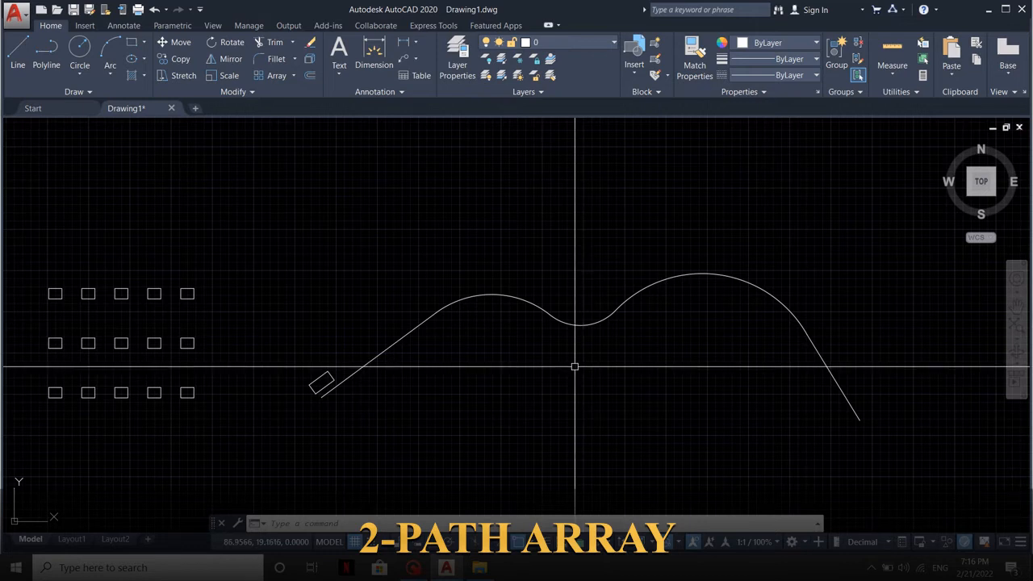
middle_drag(463, 403, 483, 387)
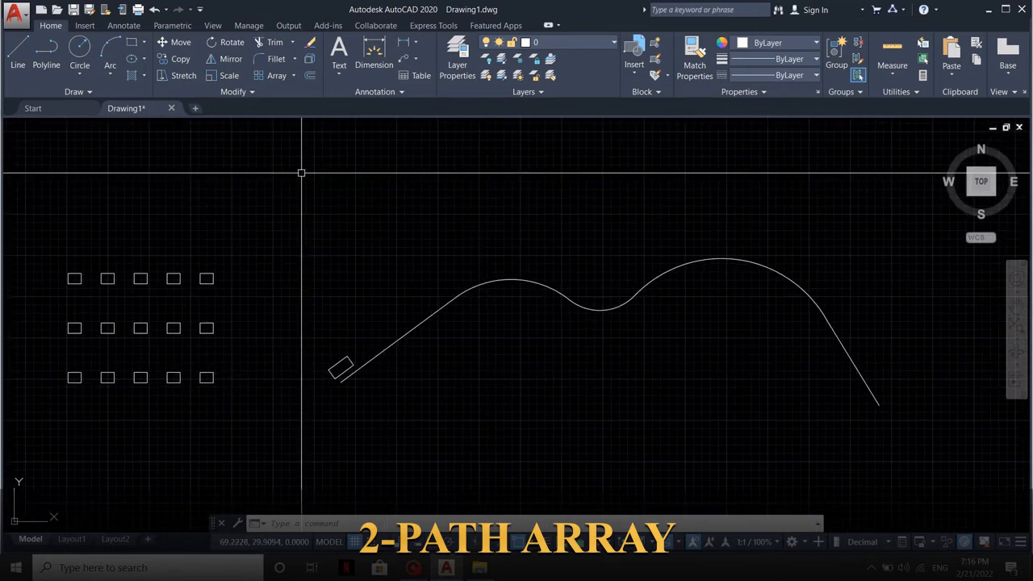
click(294, 75)
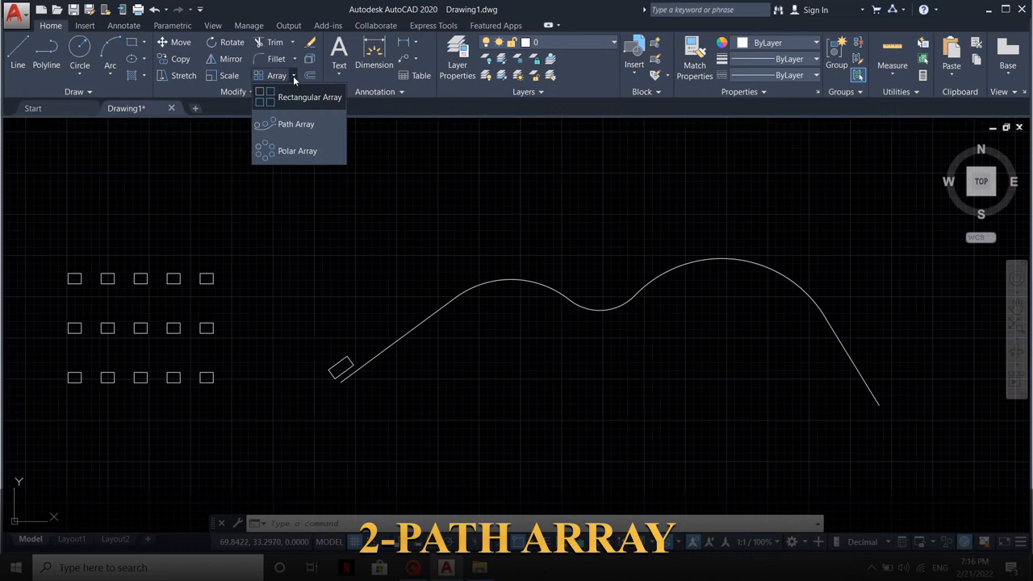
click(297, 125)
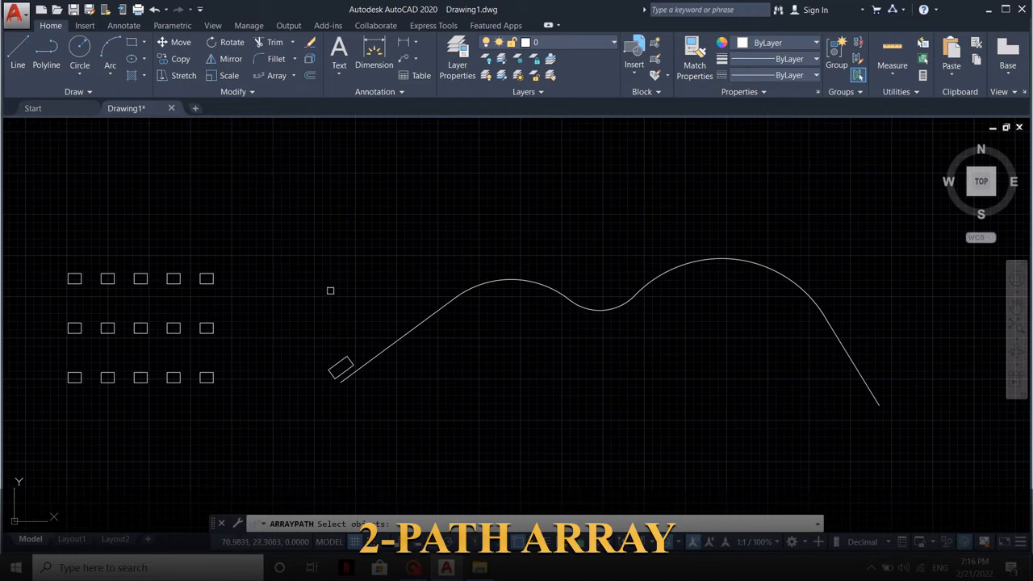
click(346, 361)
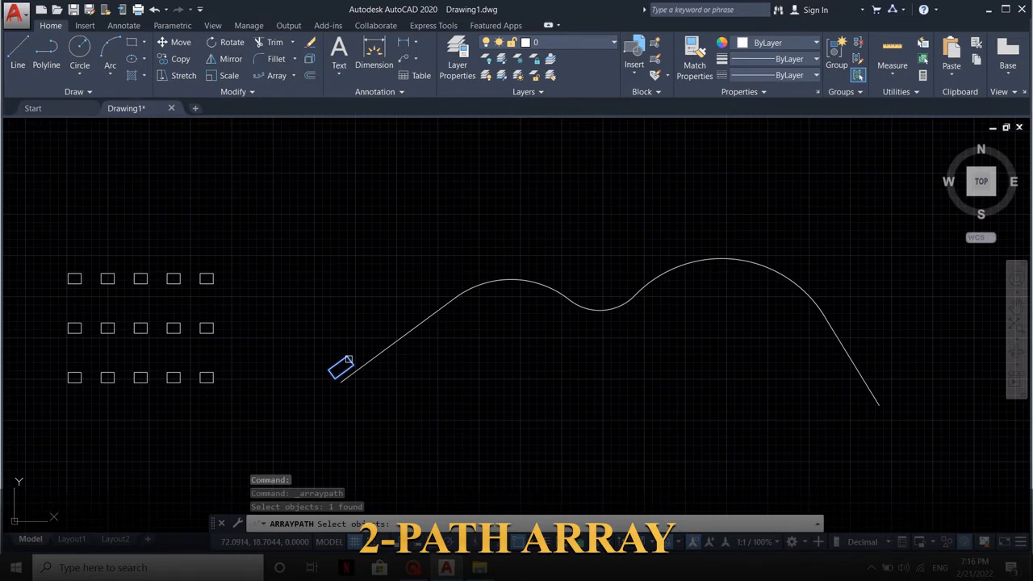
key(Return)
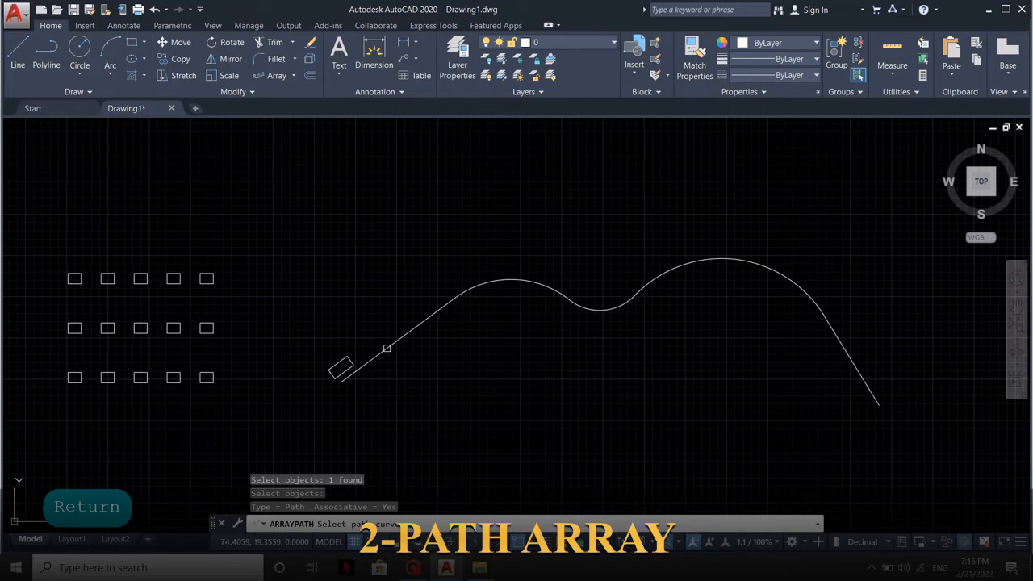
click(387, 347)
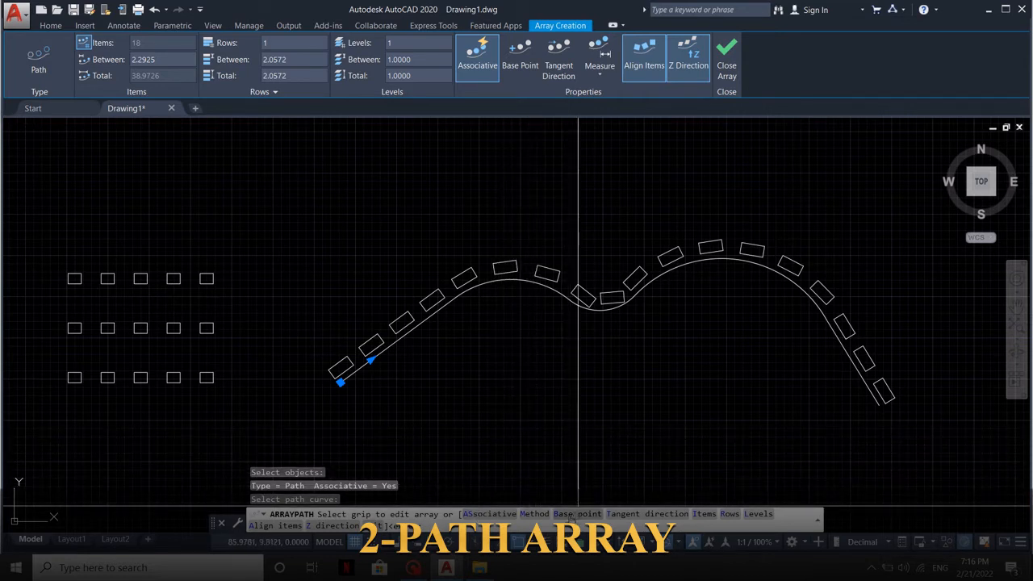
Step: Set the path array's base point to the lowest corner of the first rectangle
text(B)
key(Return)
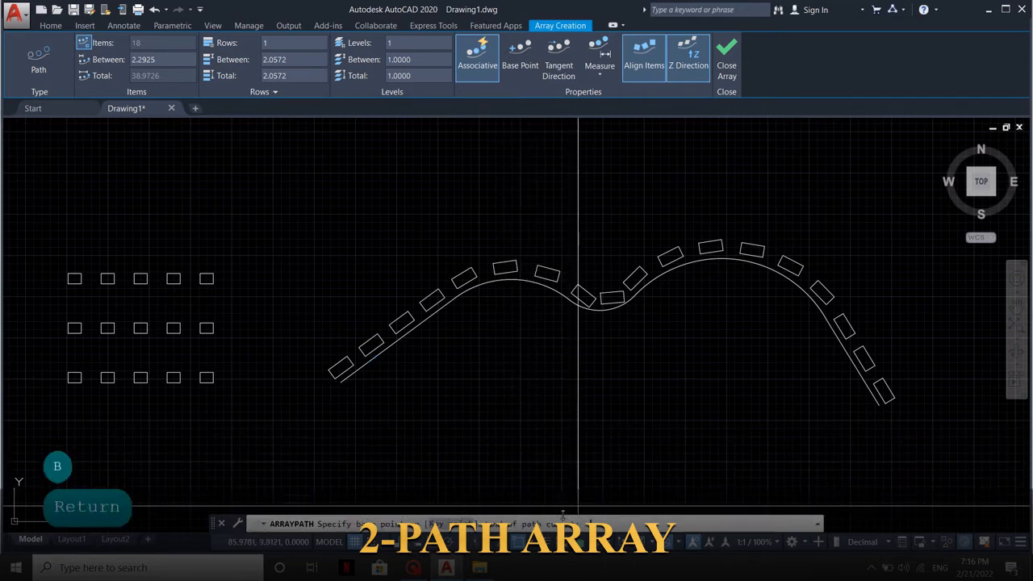
click(335, 377)
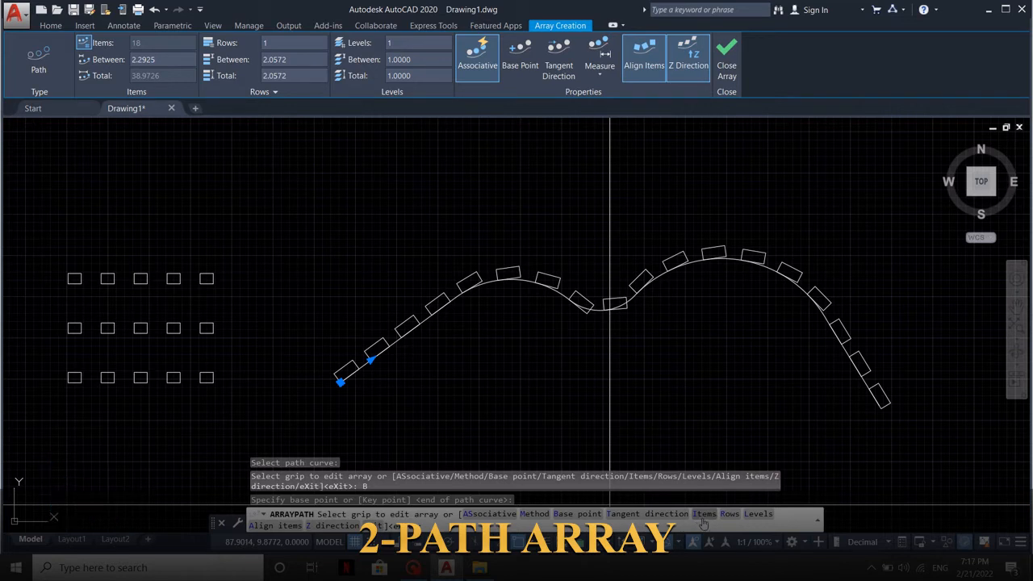
Step: Set the path array's item spacing to 3 and its number of items to 10
text(i)
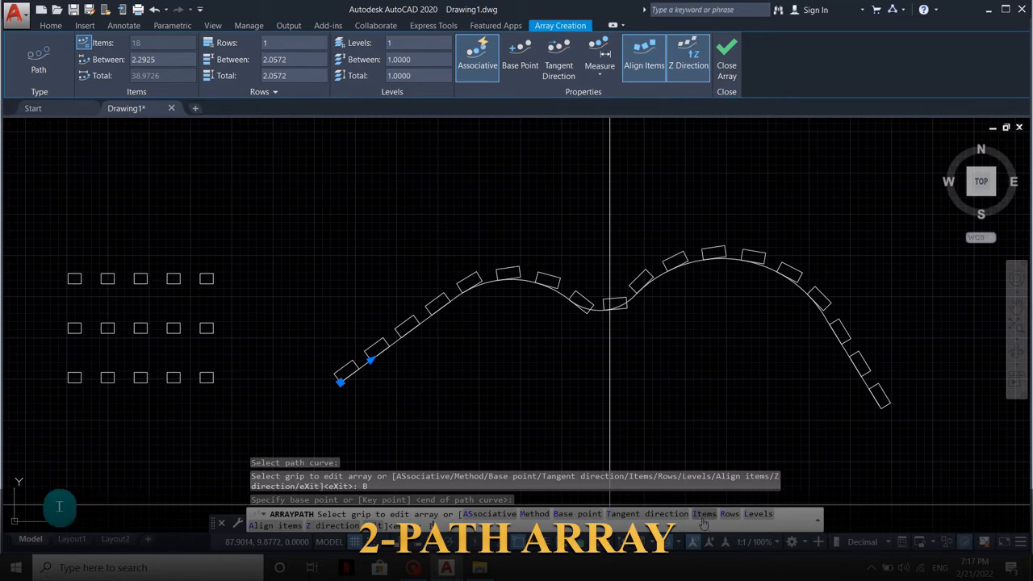
key(Return)
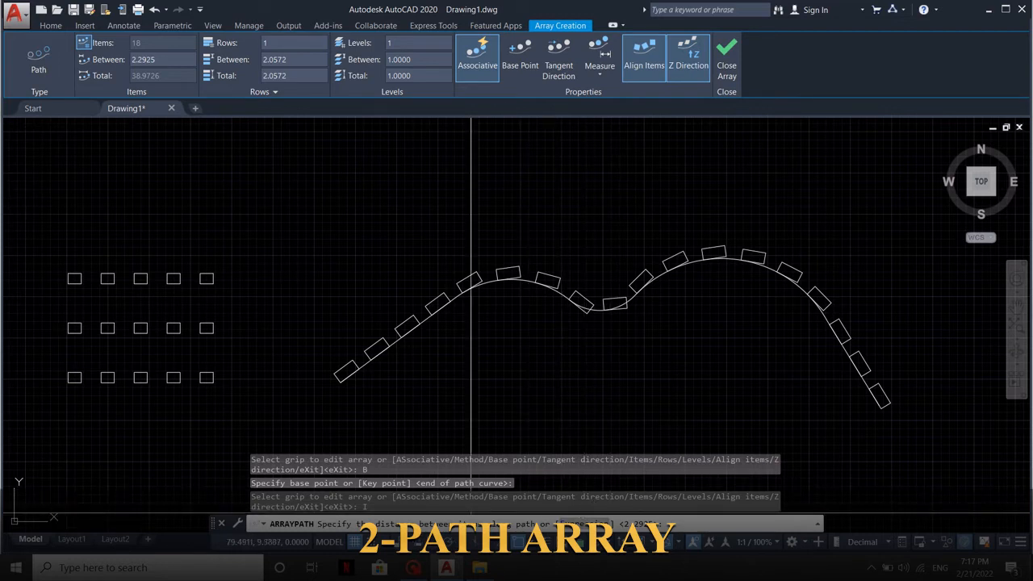
text(3)
key(Return)
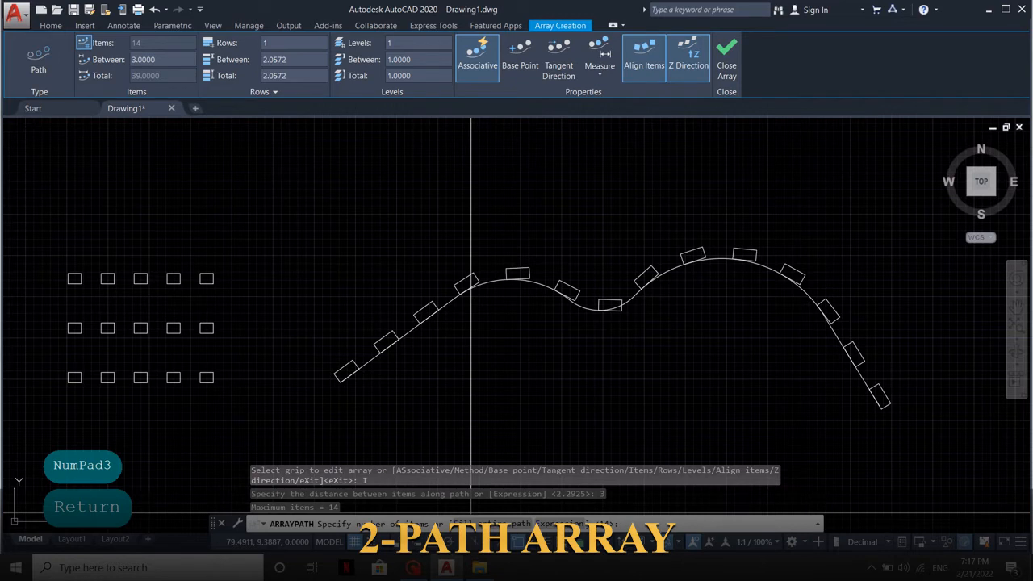
text(10)
key(Return)
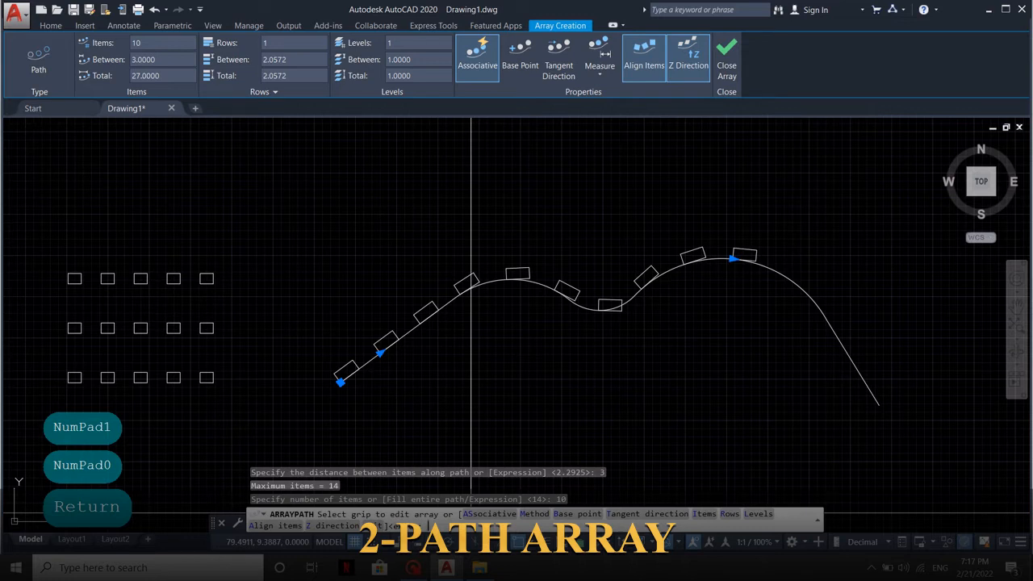
Step: Give the path array 3 rows spaced 1.5 apart and finish the array
text(R)
key(Return)
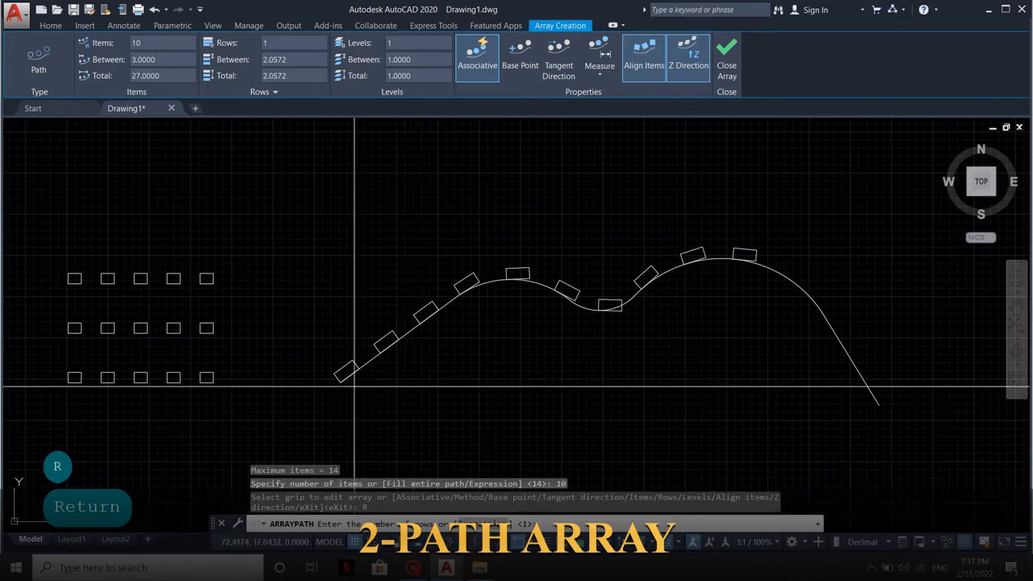
text(3)
key(Return)
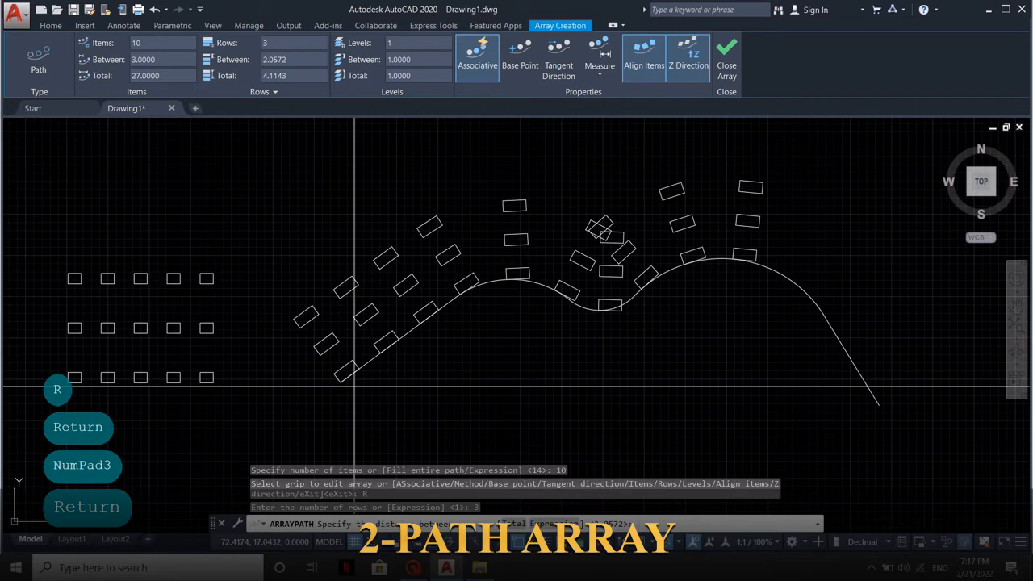
text(1.5)
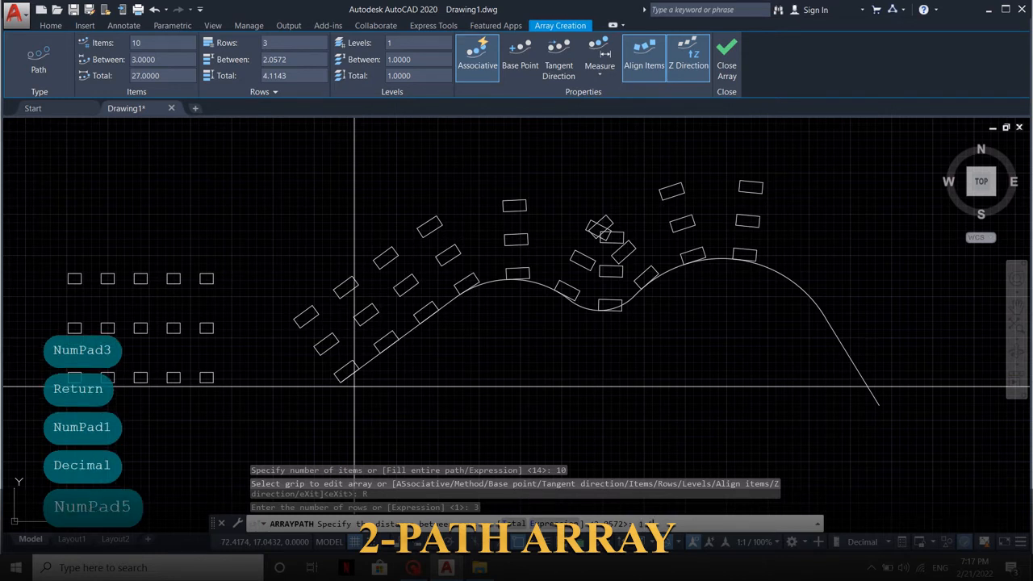
key(Return)
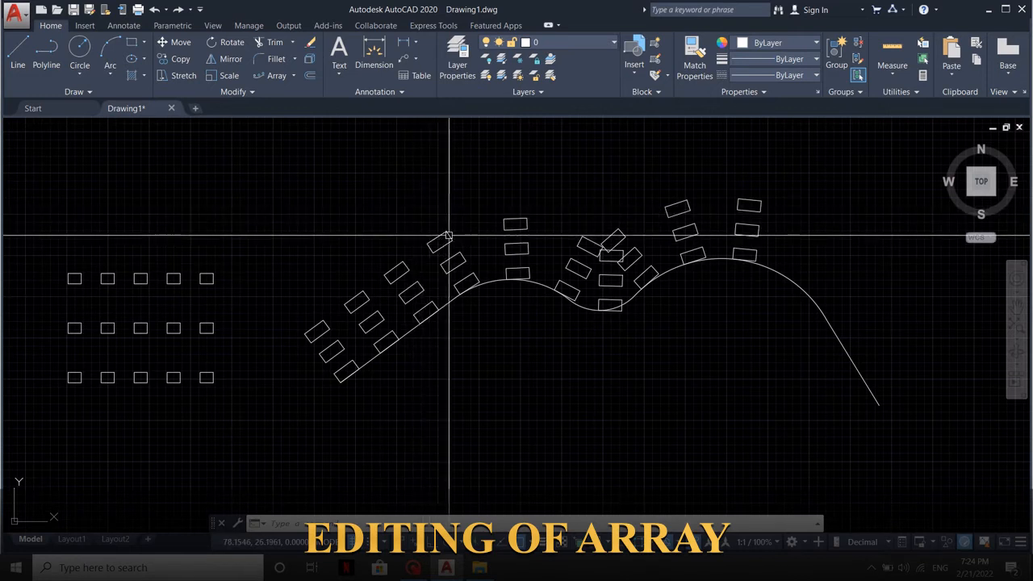
Step: Edit the finished path array to have 12 items spaced 2.5 apart
click(424, 274)
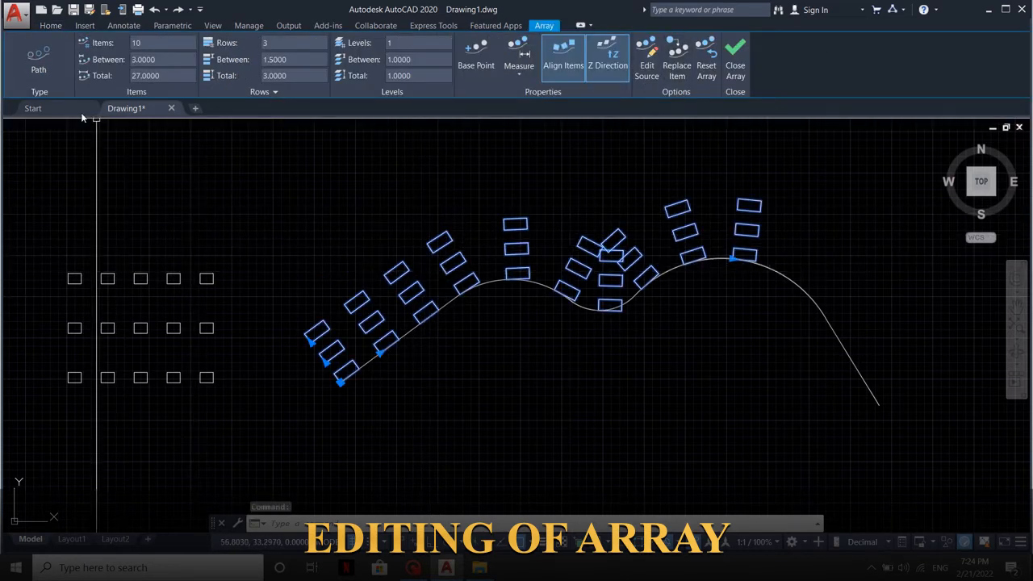
click(147, 42)
text(12)
key(Return)
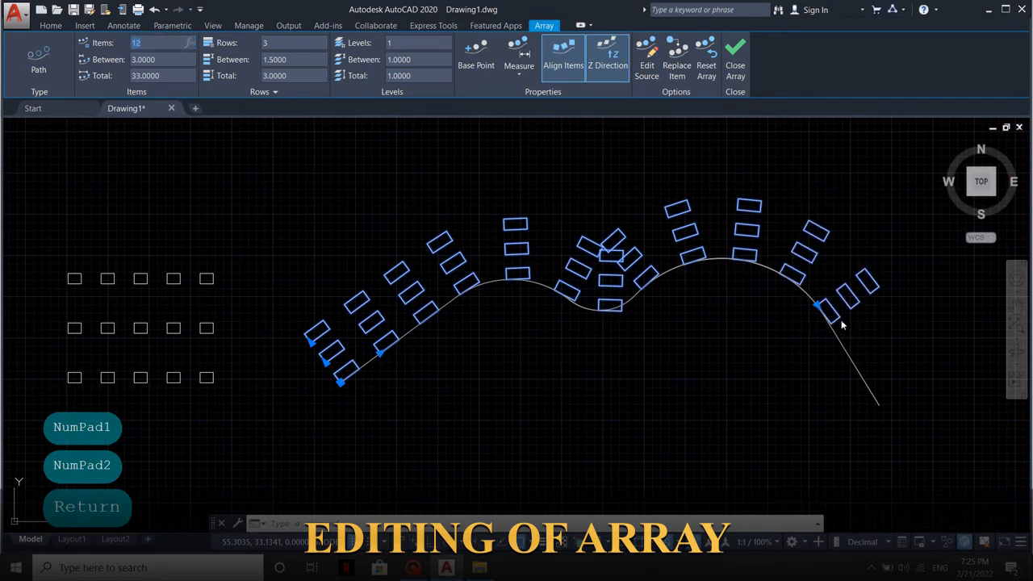
click(164, 59)
text(2.5)
key(Return)
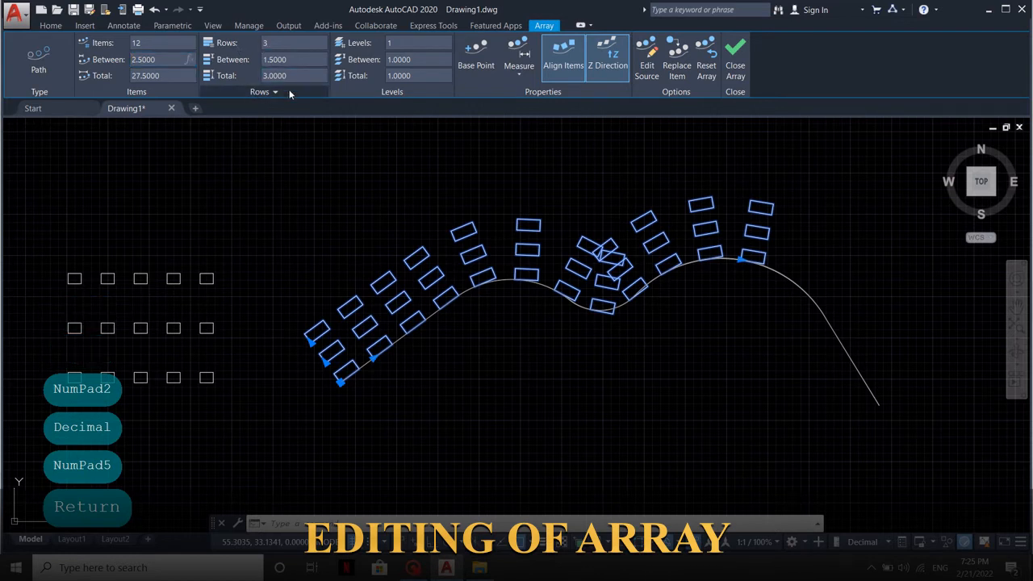
Step: Set the path array's row count to 2 and the distance between rows to 3
click(275, 43)
text(2)
key(Return)
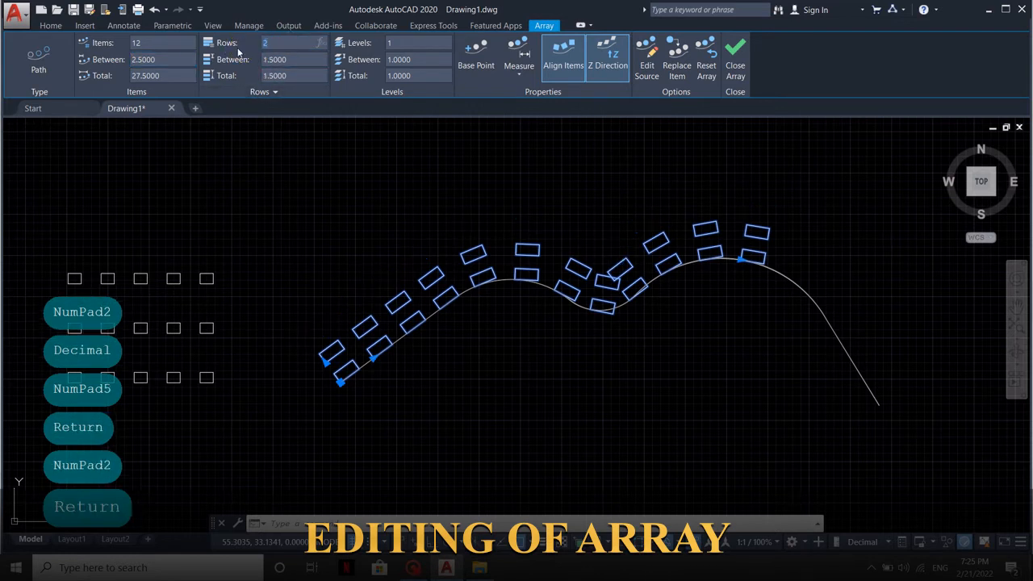
click(257, 59)
text(3)
key(Return)
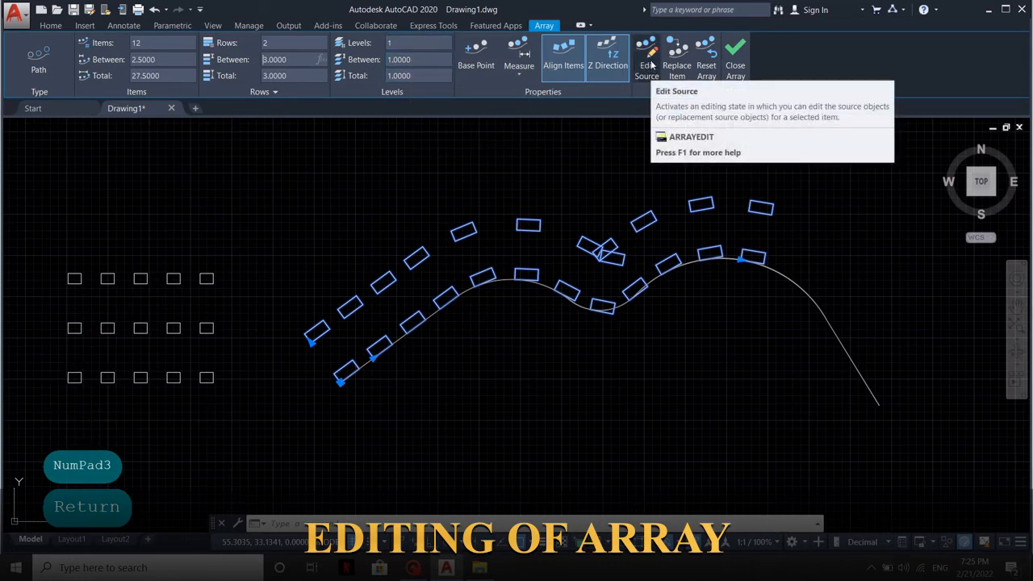
Step: Open the path array's source for editing, using the first rectangle at the start of the path
click(649, 68)
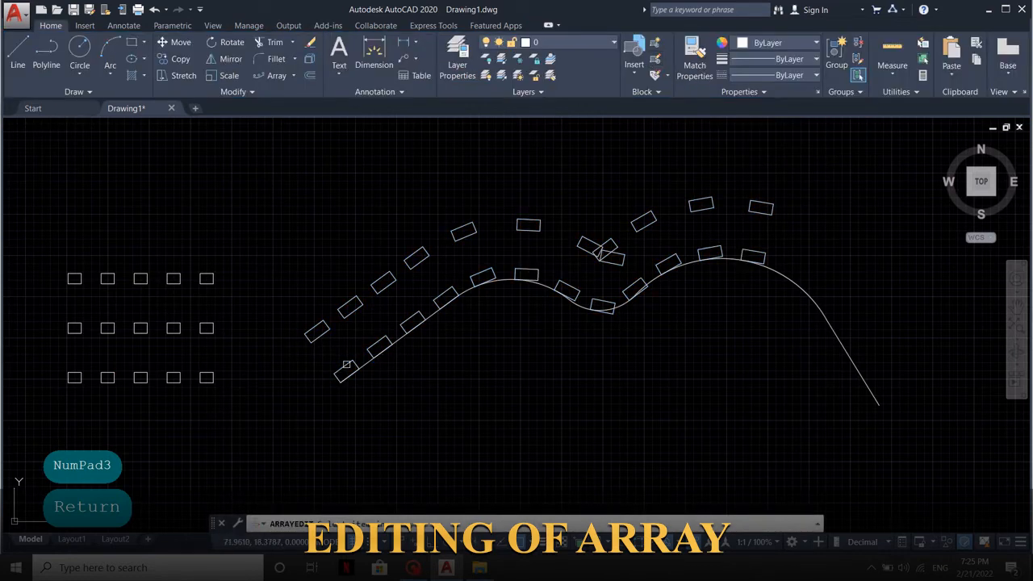
click(345, 370)
click(578, 302)
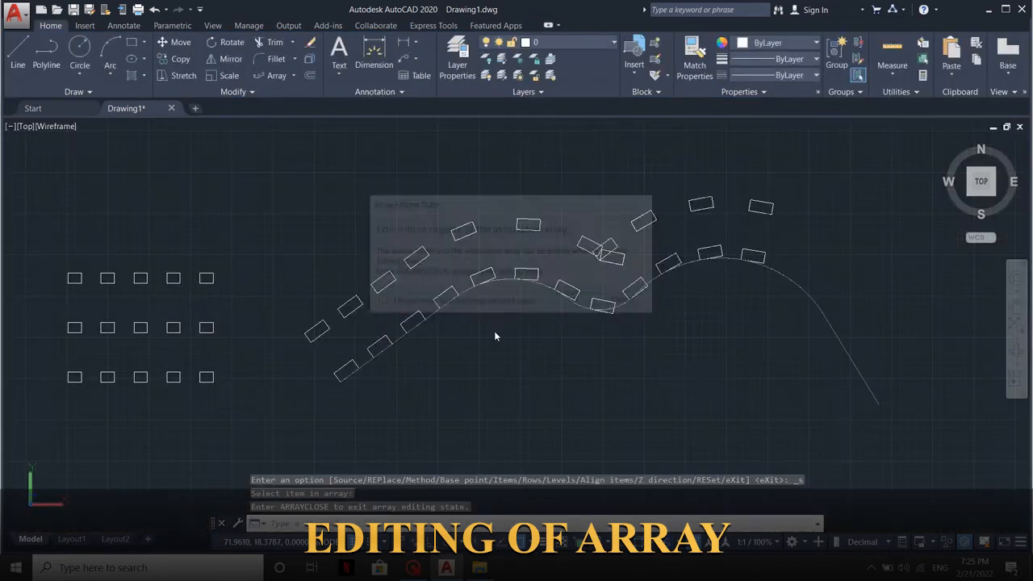
scroll(343, 368, up, 4)
scroll(343, 368, up, 2)
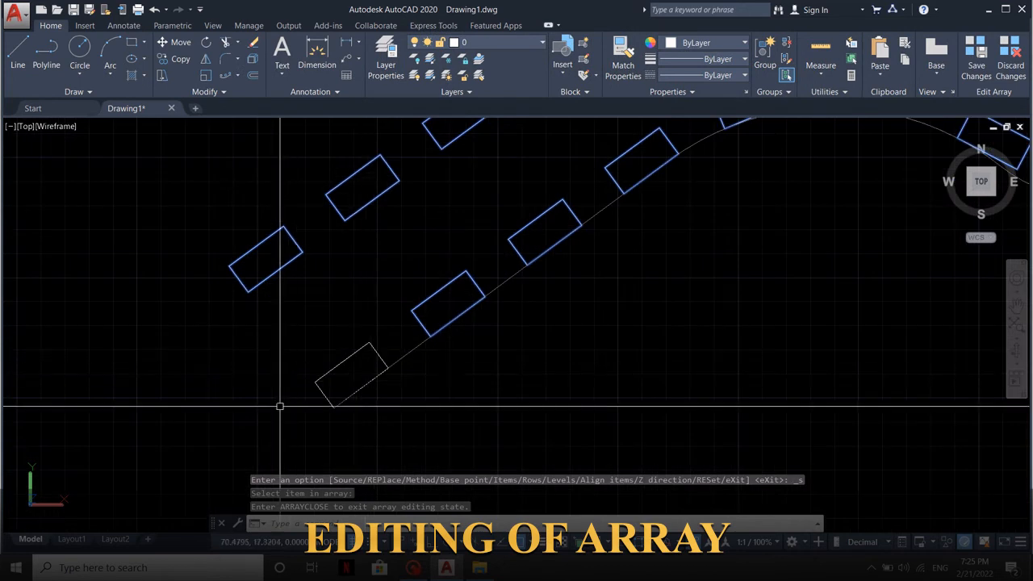
middle_drag(358, 352, 355, 293)
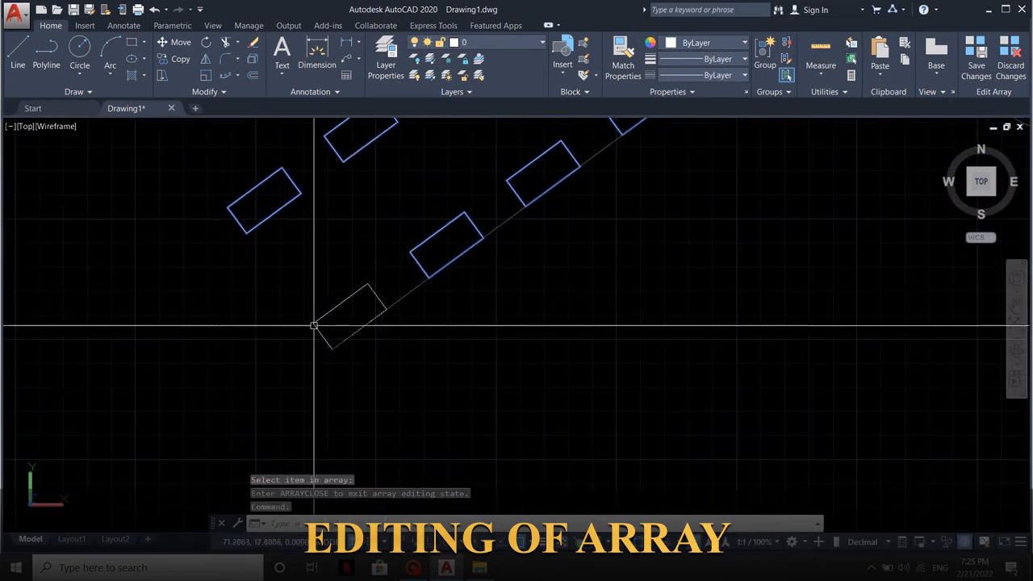
text(rec)
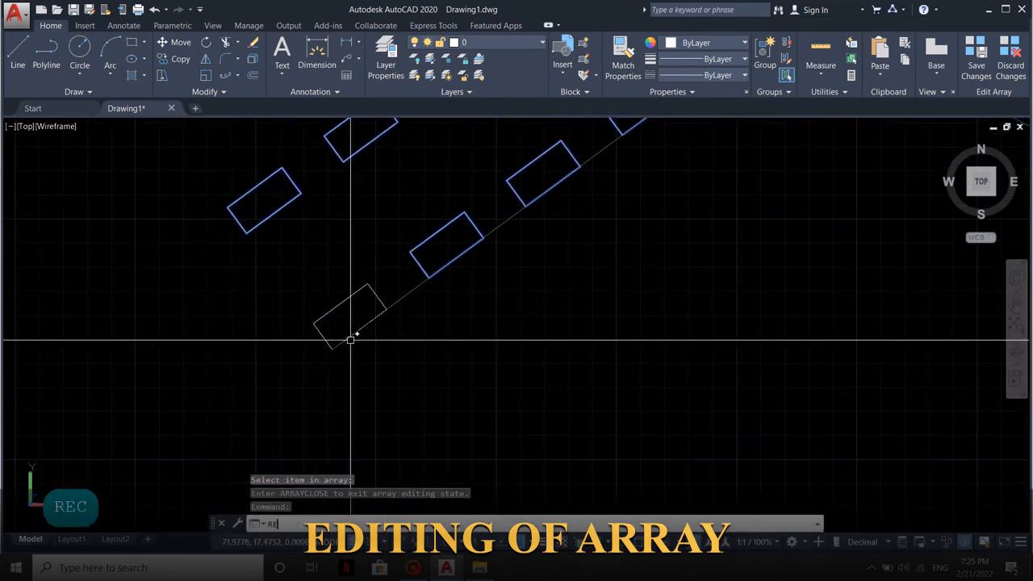
key(space)
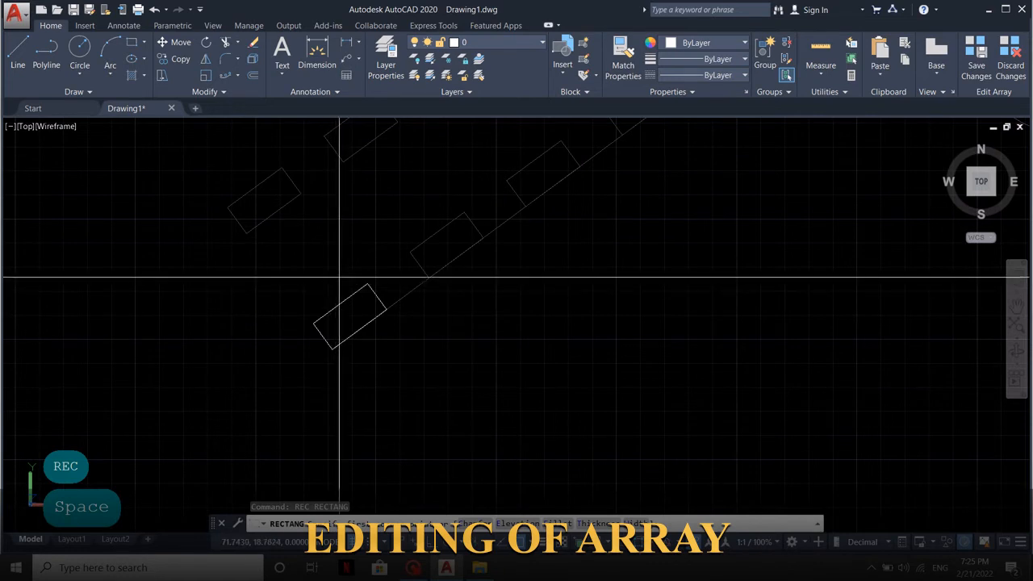
key(Escape)
key(Escape)
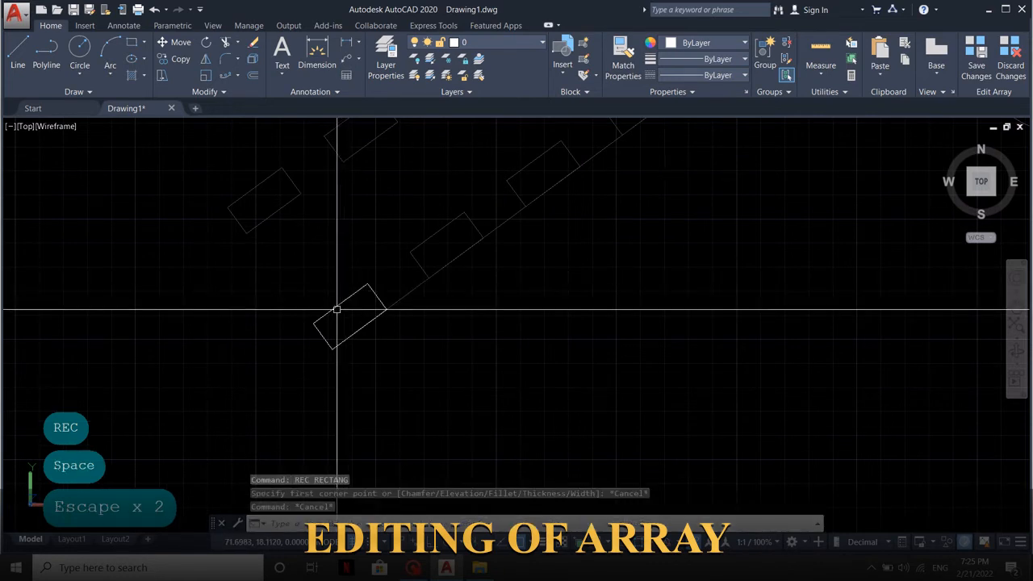
Step: Draw a narrow closed four-sided polyline crossing the source rectangle perpendicular to its long sides and extending past both
text(pl)
key(space)
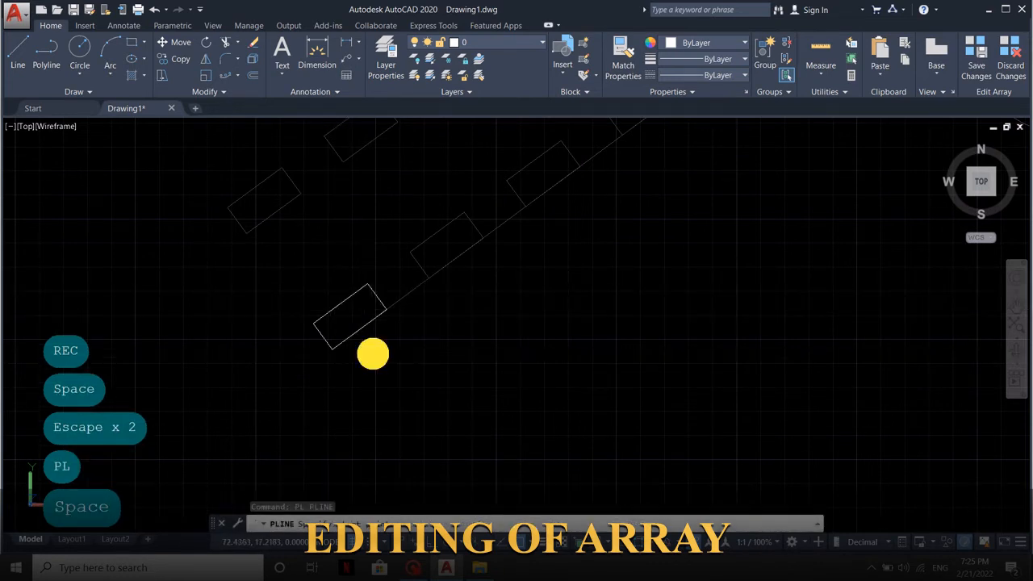
click(373, 353)
click(319, 284)
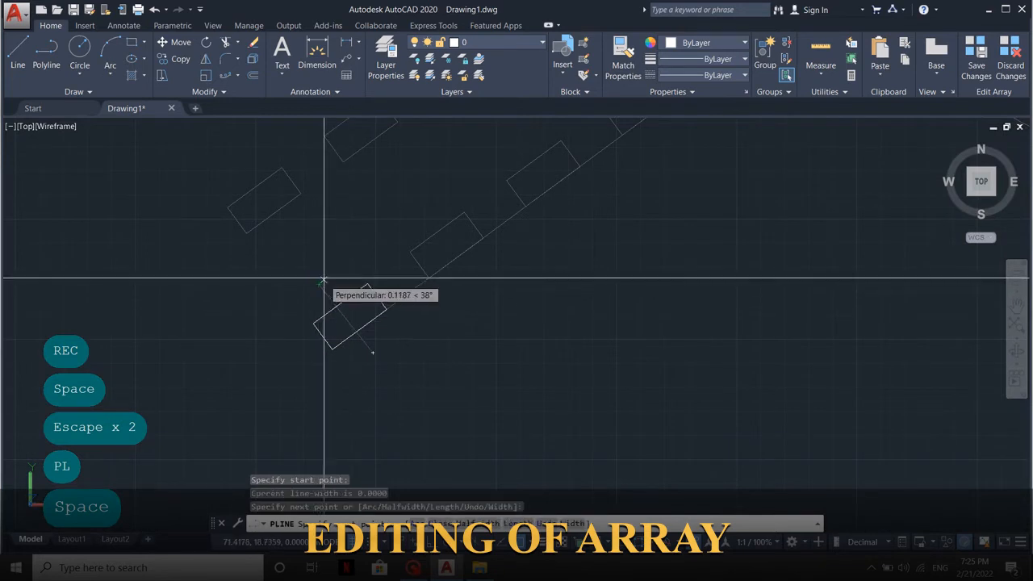
click(323, 281)
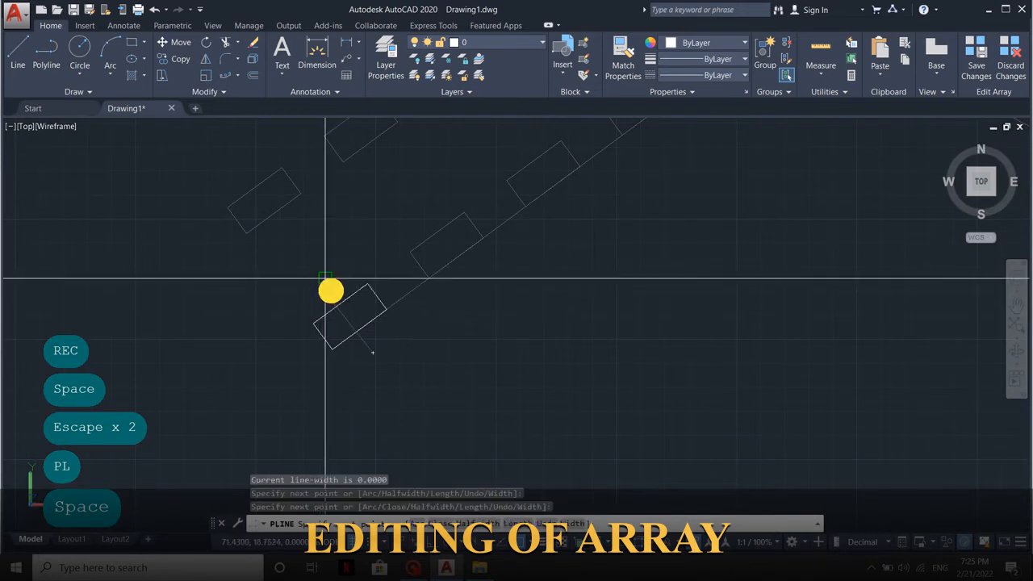
click(379, 346)
text(c)
key(space)
scroll(379, 345, down, 2)
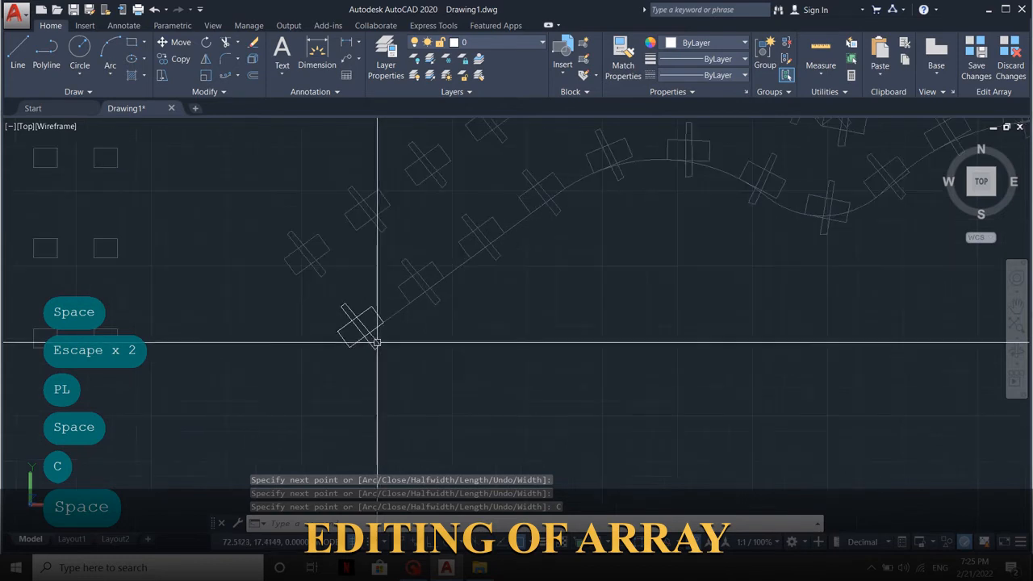
Step: Save the source edits to the path array so the crossing strip applies to all items
middle_drag(368, 315, 291, 392)
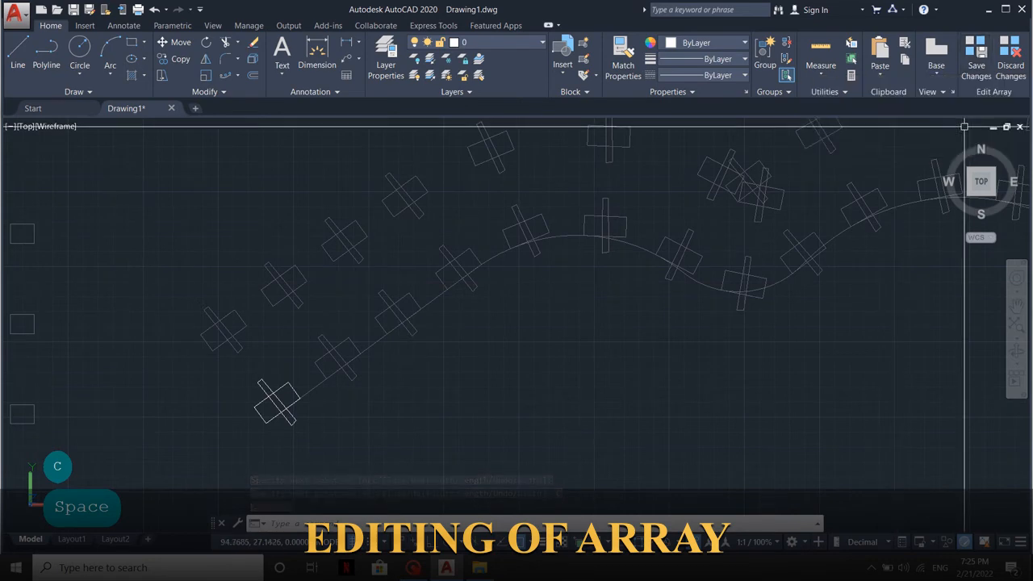
click(978, 63)
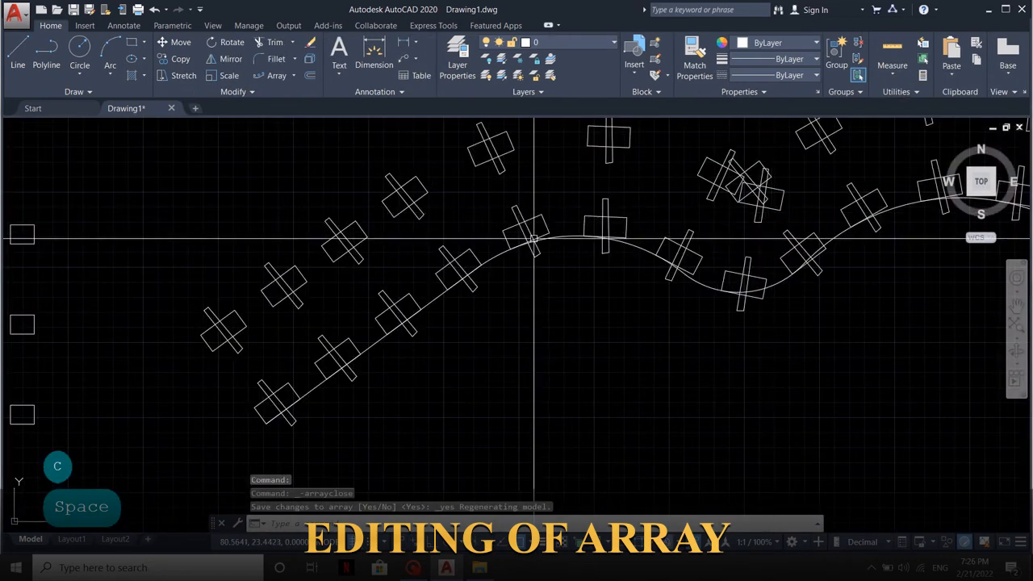
scroll(530, 233, down, 3)
scroll(414, 233, up, 2)
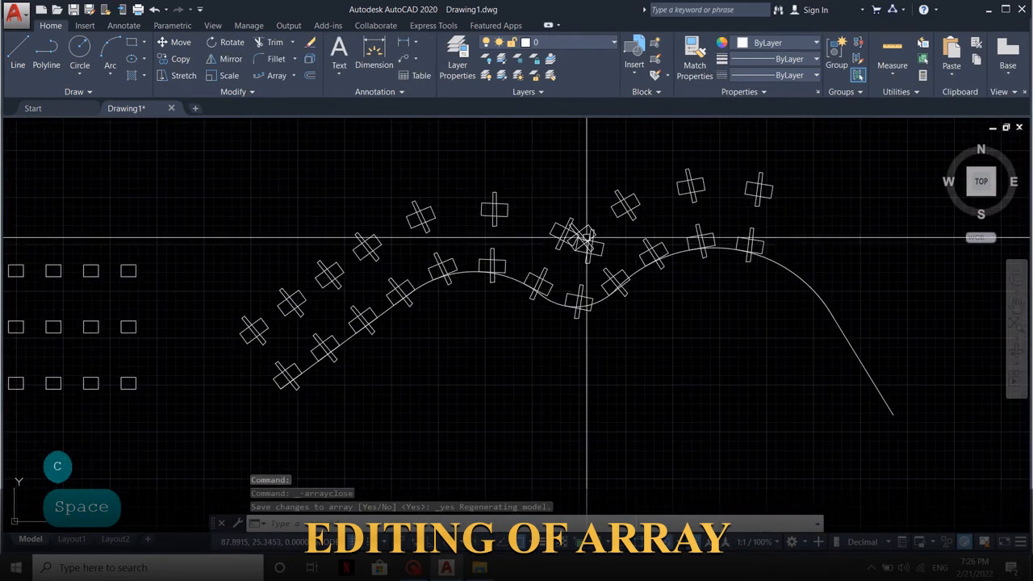
Step: Draw a circle of about 0.54 radius in the empty space between the rectangular array and the path array
click(435, 218)
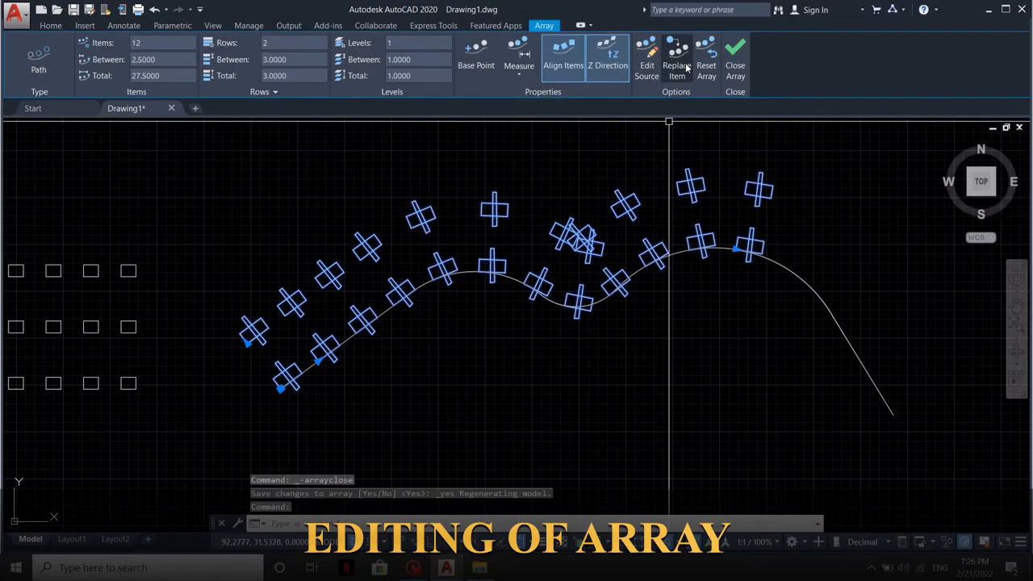
middle_drag(289, 279, 366, 265)
key(Escape)
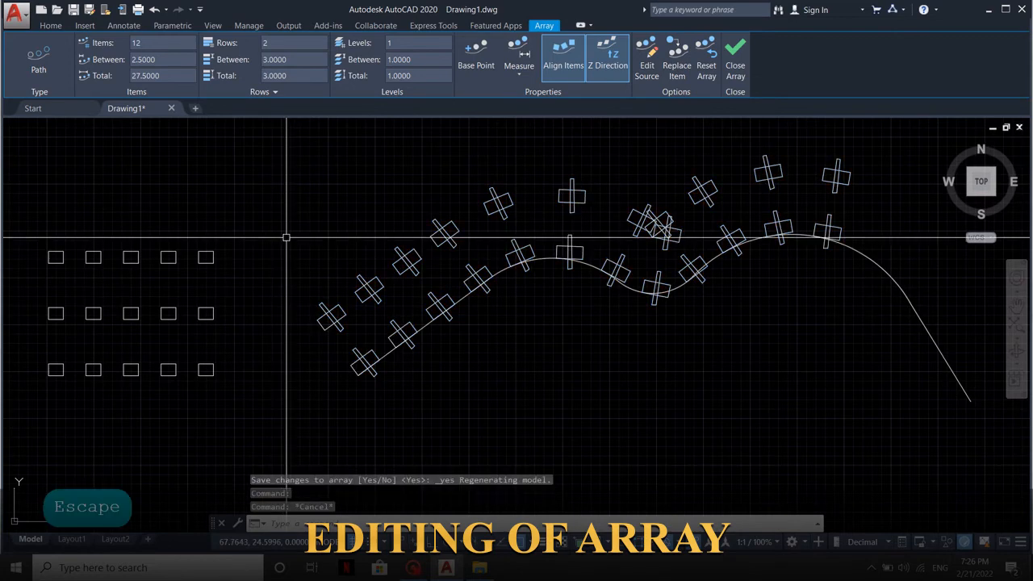
text(c)
key(space)
scroll(286, 238, up, 2)
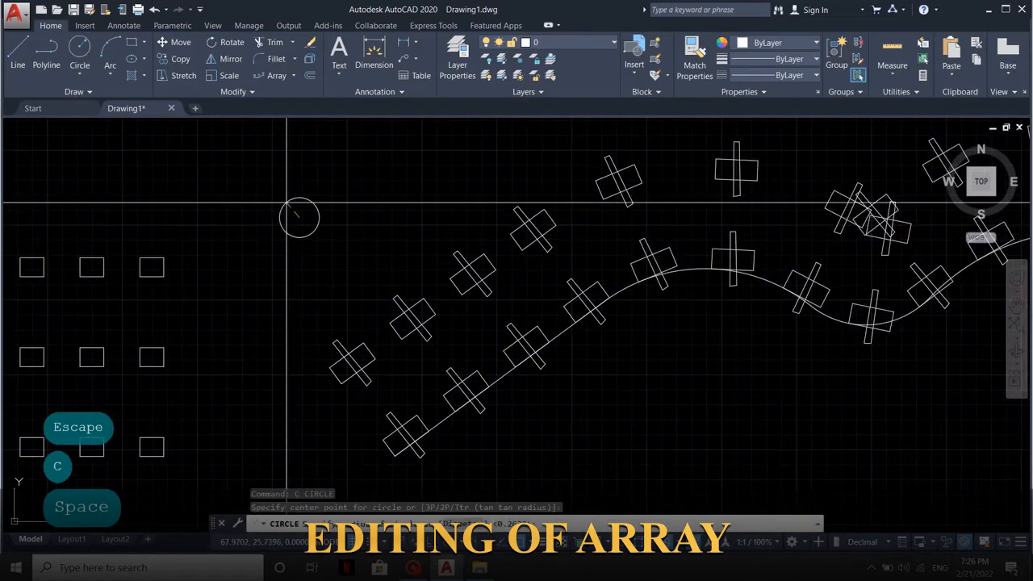
click(288, 205)
scroll(349, 234, down, 2)
mouse_move(385, 242)
middle_down()
mouse_move(365, 262)
mouse_move(392, 280)
middle_up()
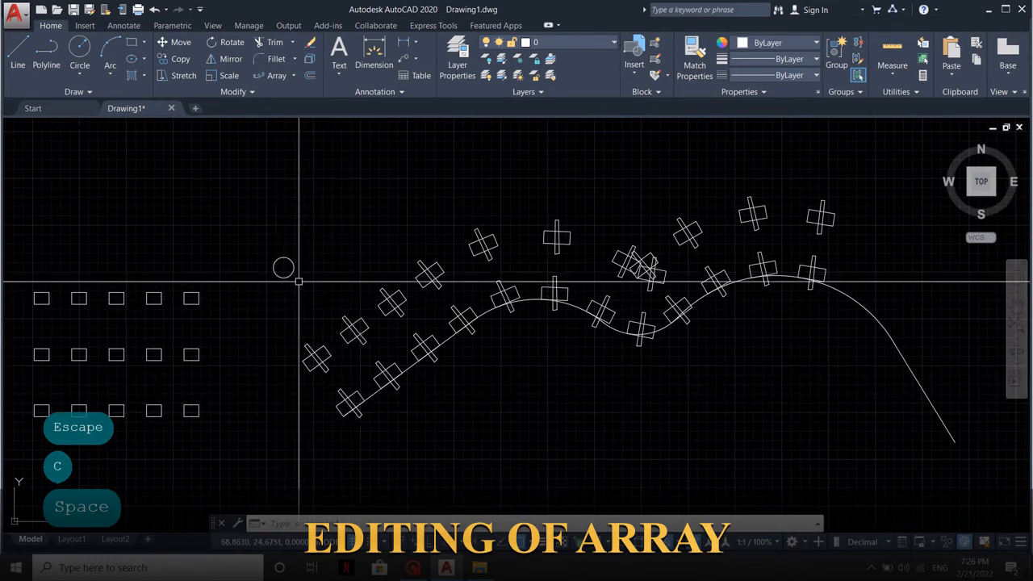
Step: Replace the first item at the start of the path array with the circle, using the circle's centre as base point
click(364, 329)
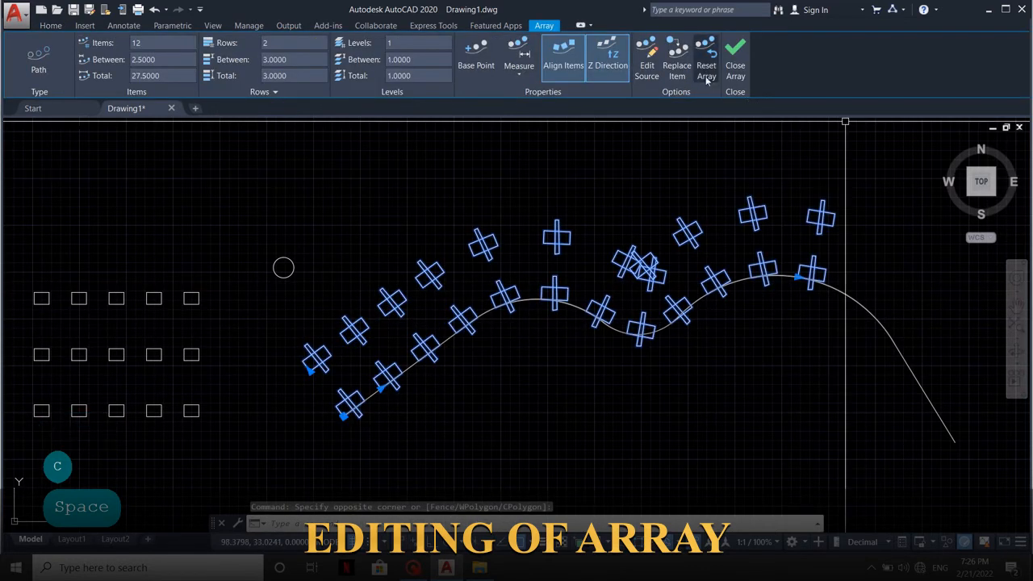
click(678, 52)
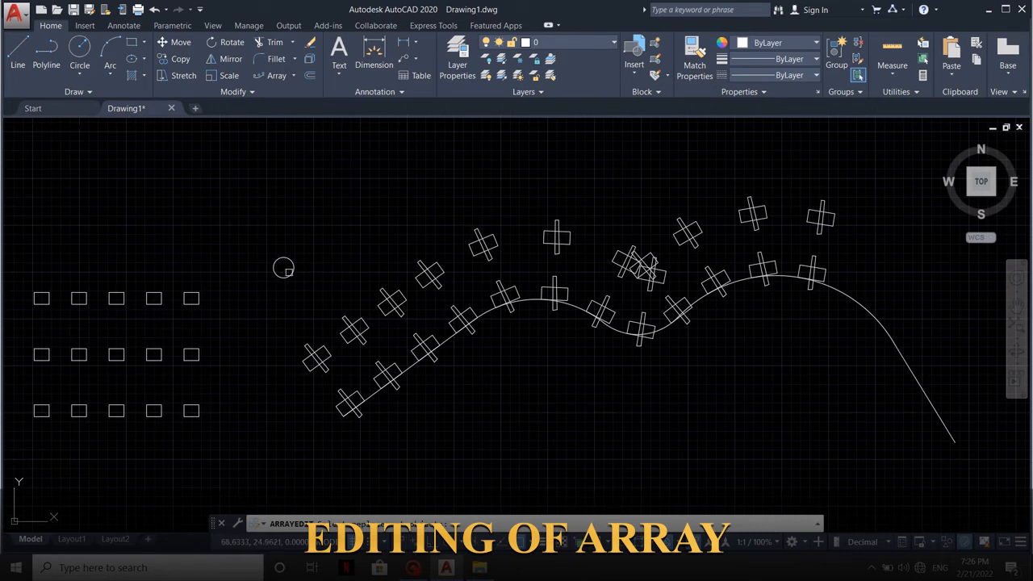
click(284, 268)
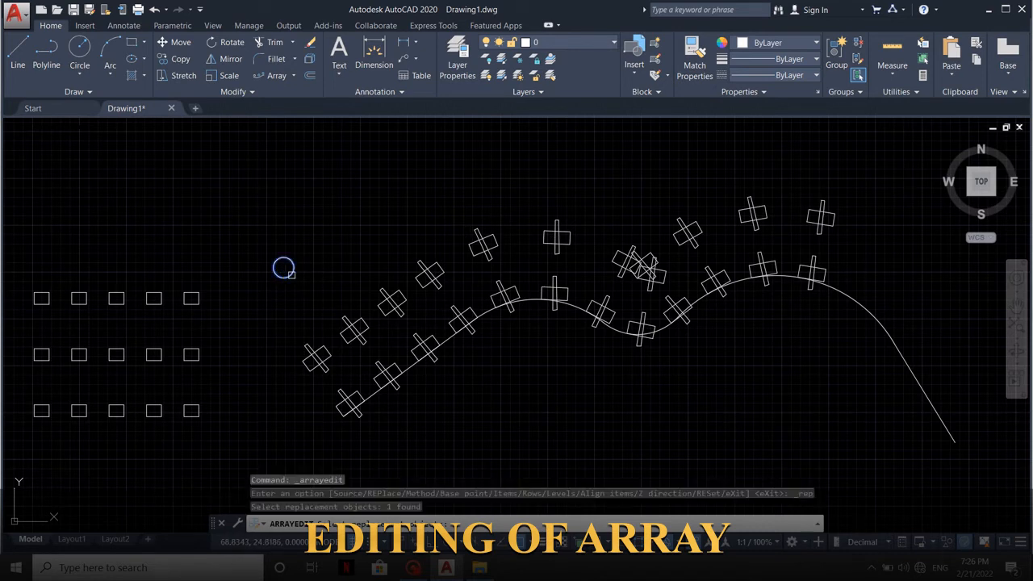
key(Return)
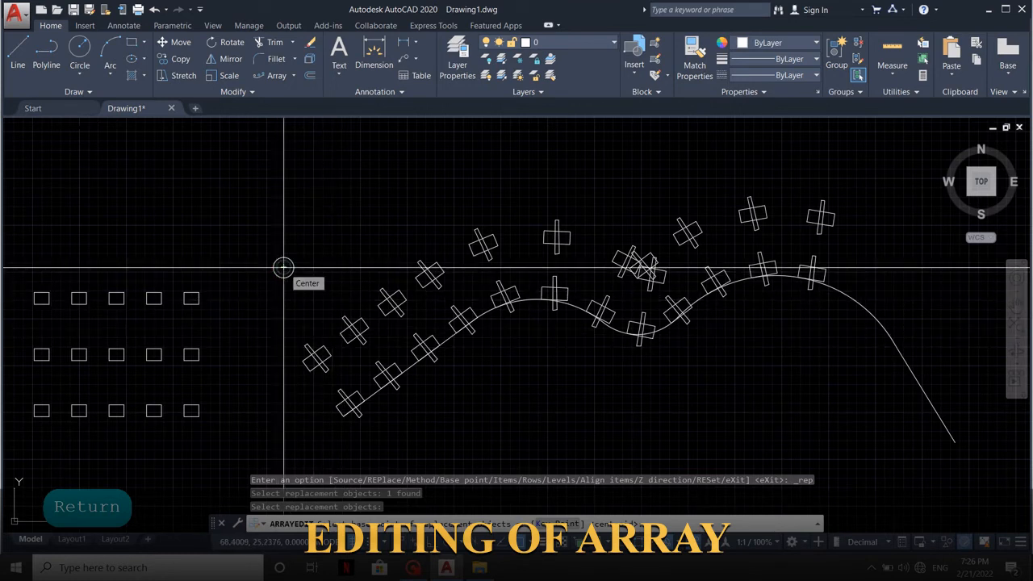
key(Return)
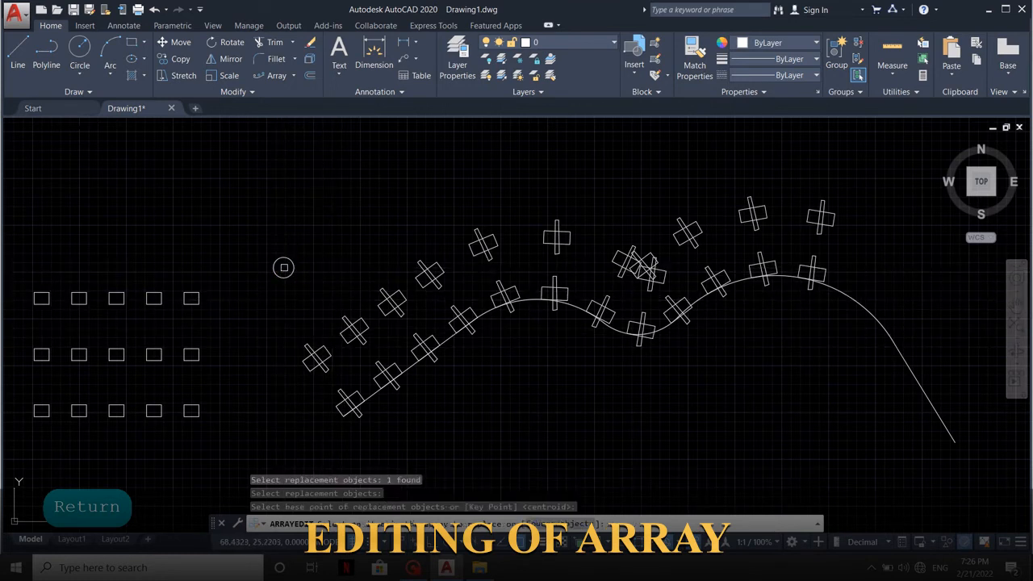
key(Return)
click(352, 395)
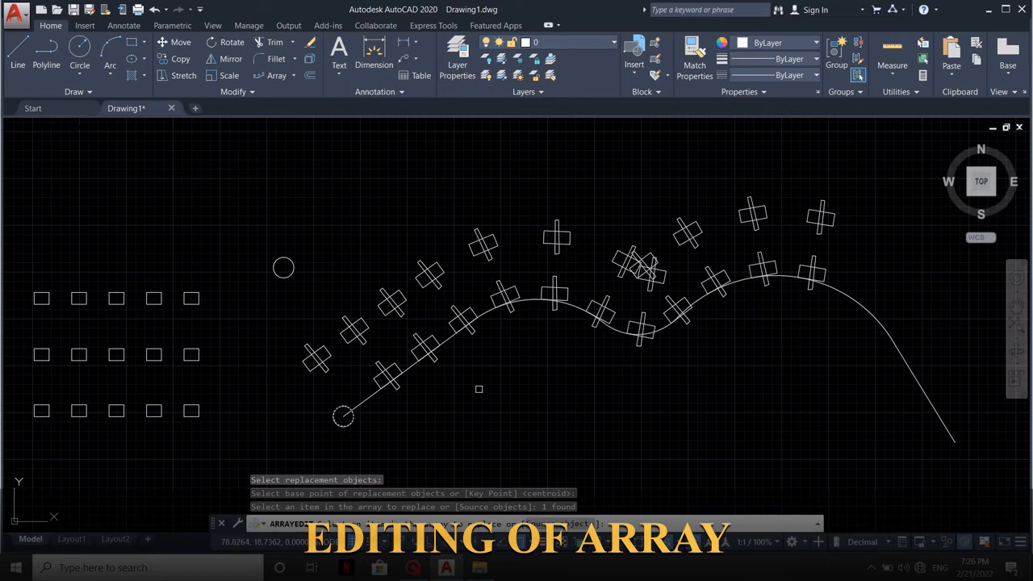
Step: Apply the circle replacement to the path array's source objects and exit the array edit
key(Return)
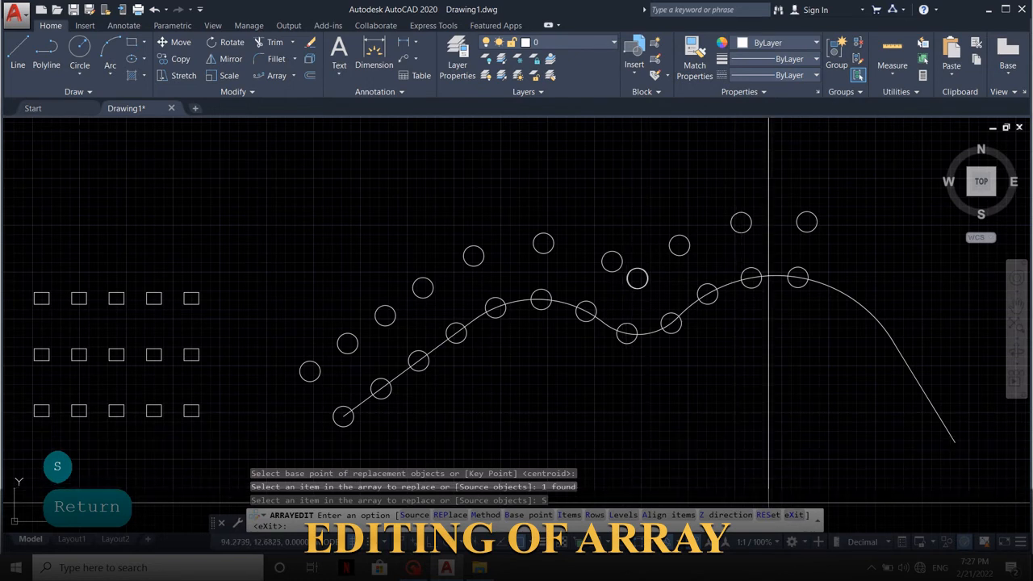
text(X)
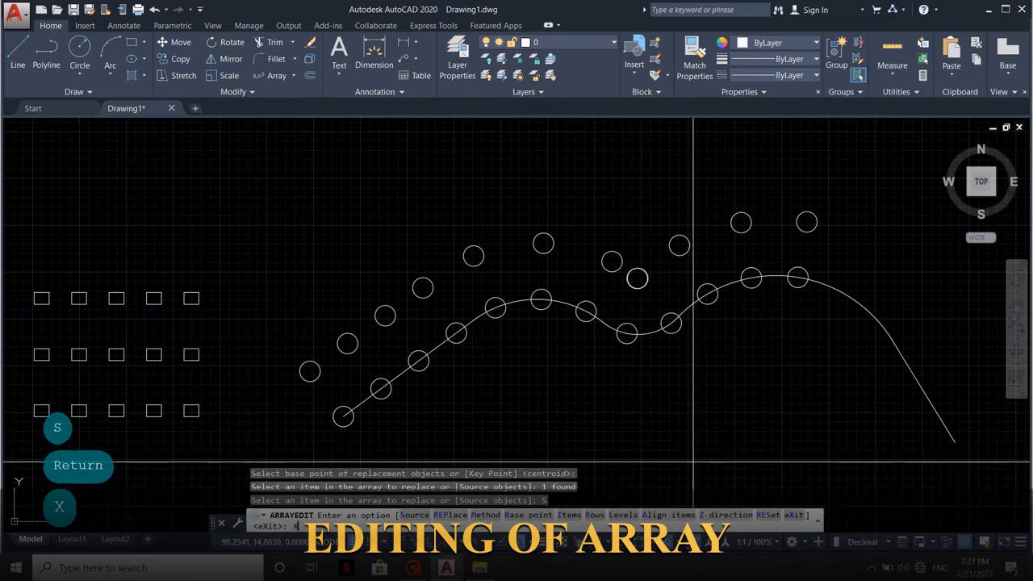
key(Return)
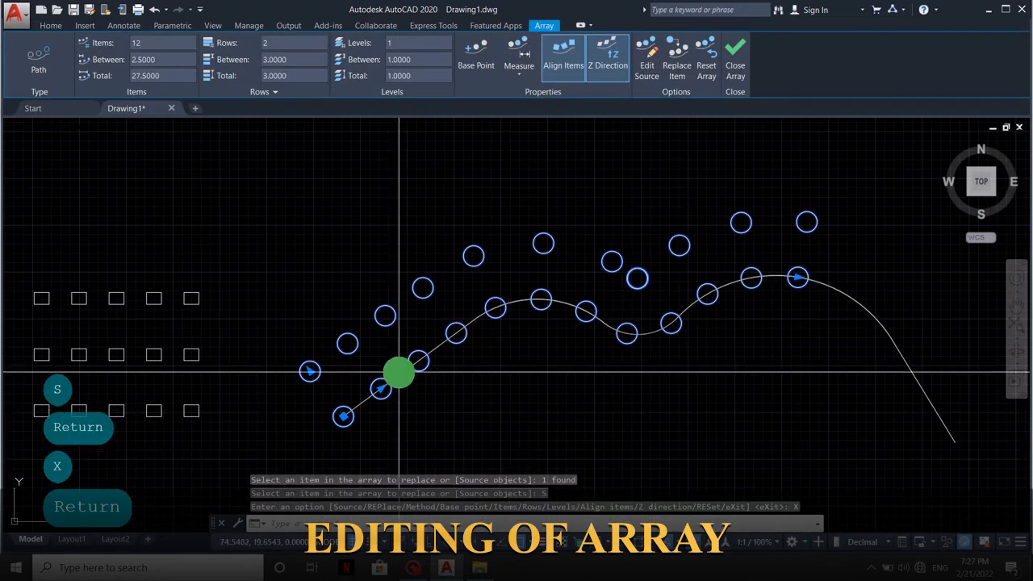
Step: Set the rectangular array's column count to 6
middle_drag(399, 369, 520, 322)
middle_drag(410, 331, 434, 334)
key(Escape)
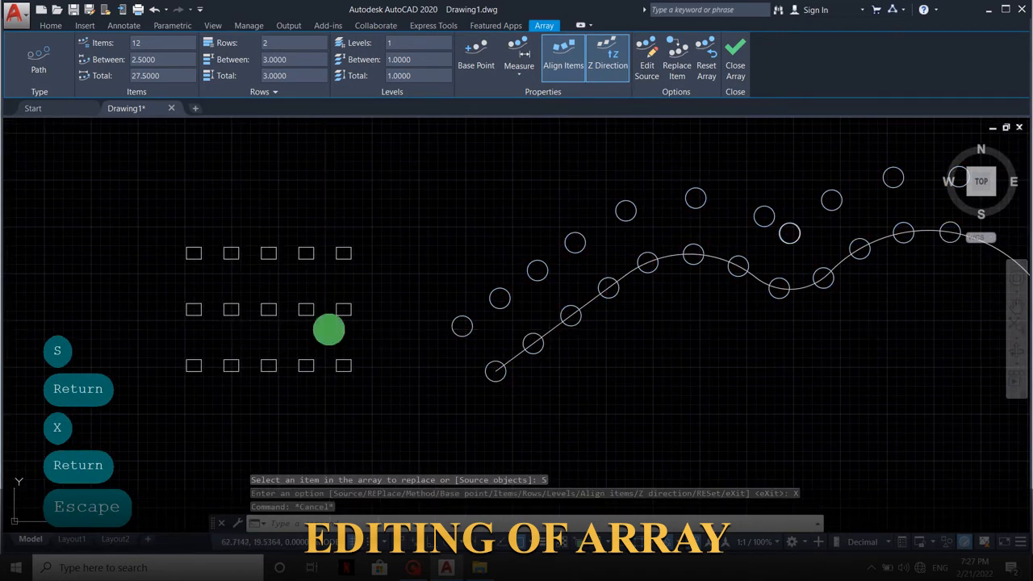
middle_drag(330, 330, 404, 331)
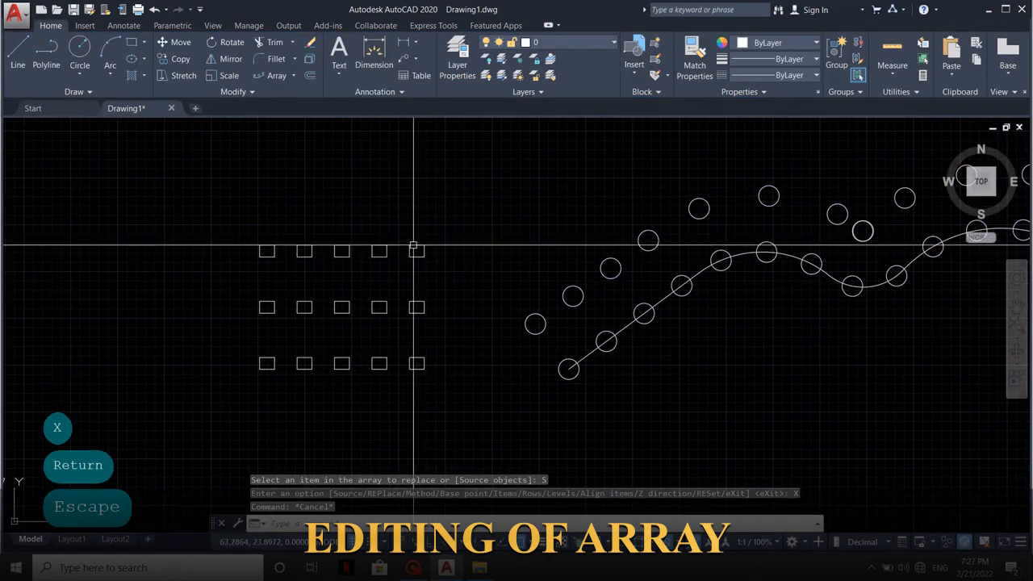
click(413, 247)
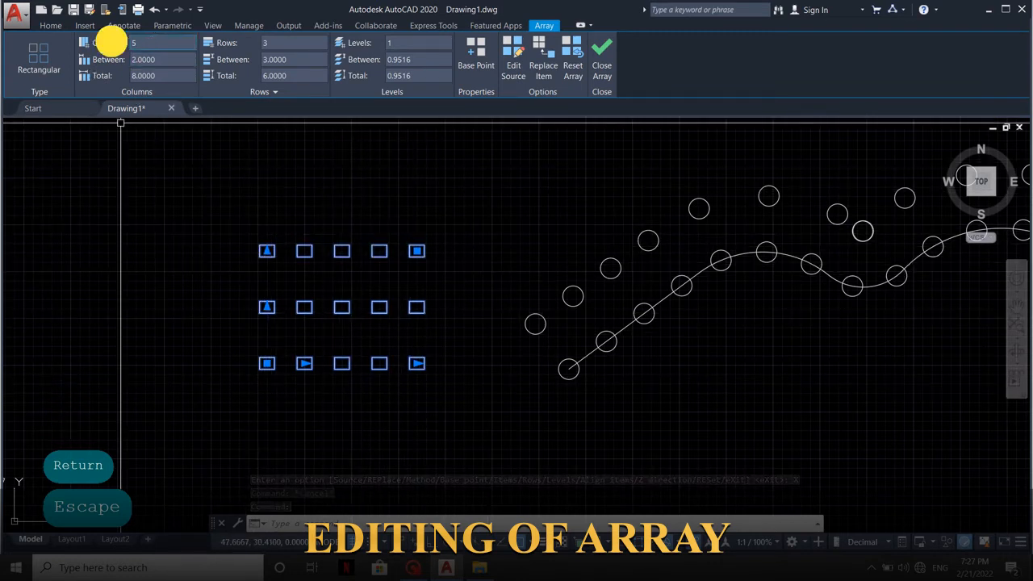
click(110, 41)
text(6)
key(Return)
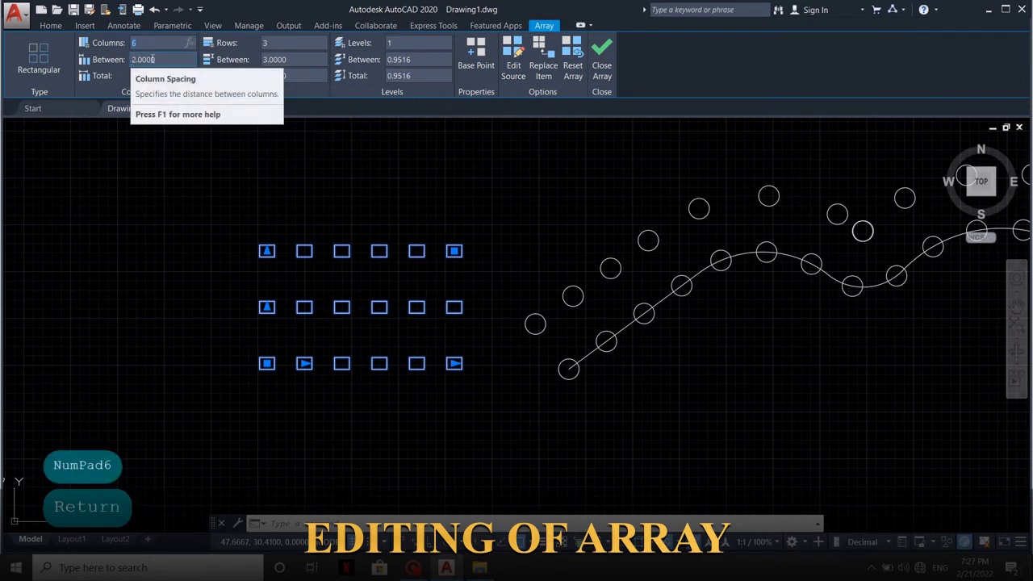
Step: Try a column spacing of 3 on the rectangular array, and settle on a spacing of 1
click(161, 59)
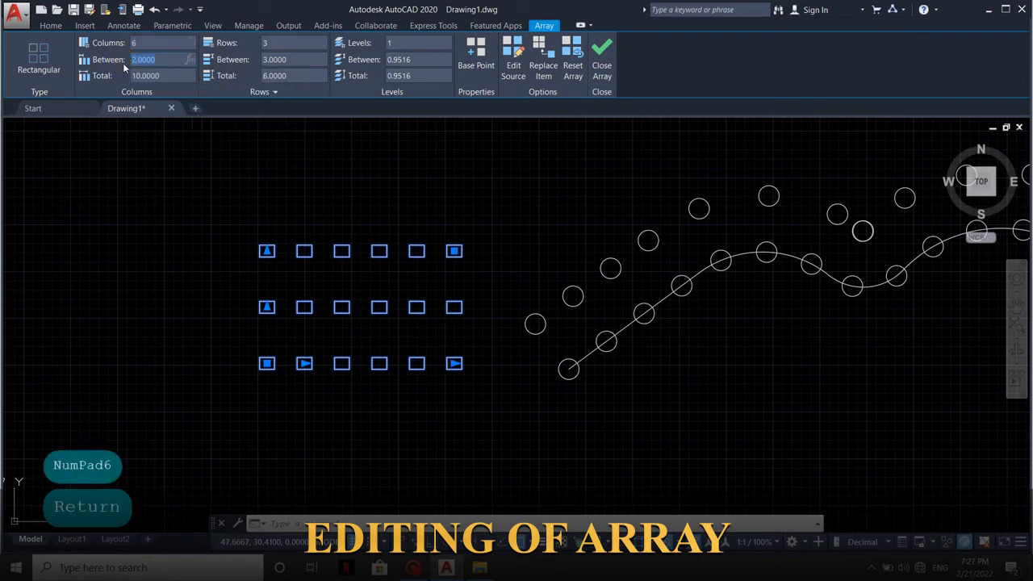
text(3)
key(Return)
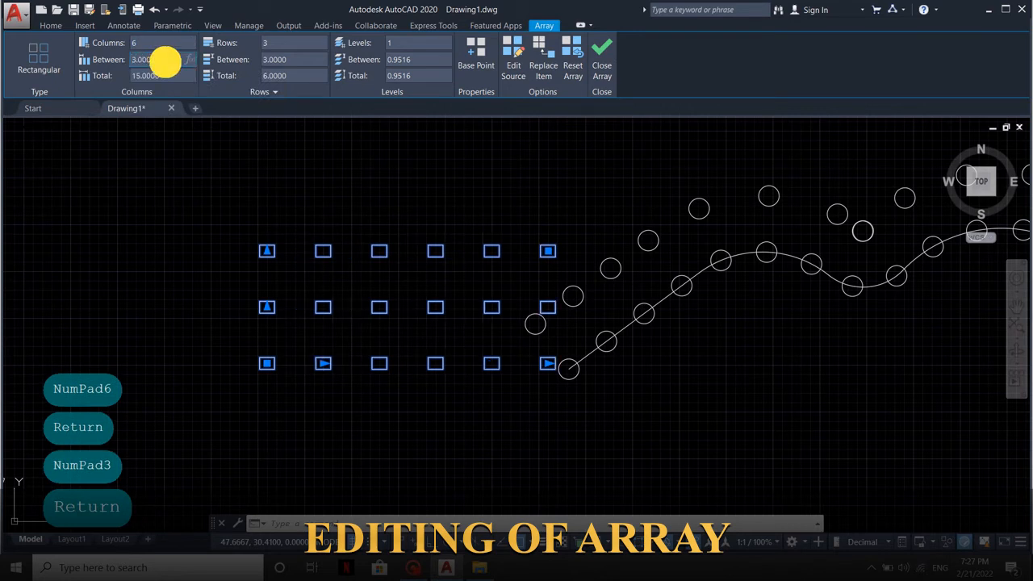
text(1)
key(Return)
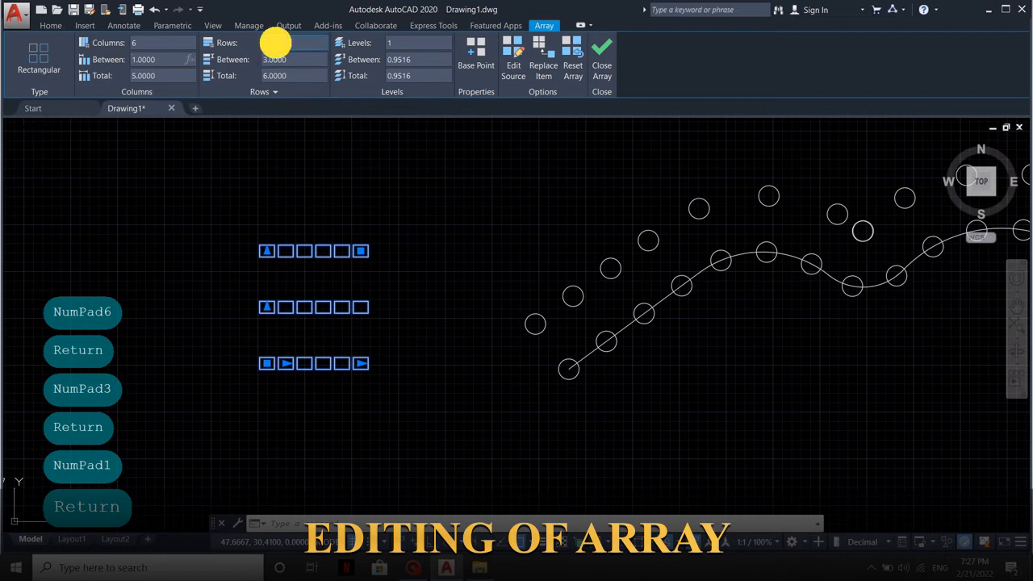
Step: Set the rectangular array's row count to 5 and the distance between rows to 2
text(5)
key(Return)
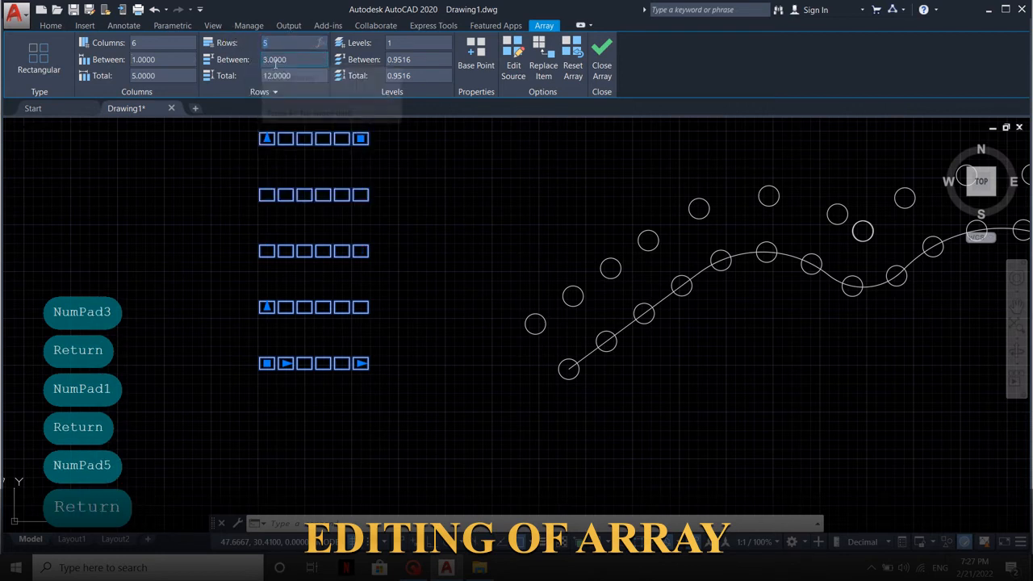
click(289, 59)
text(2)
key(Return)
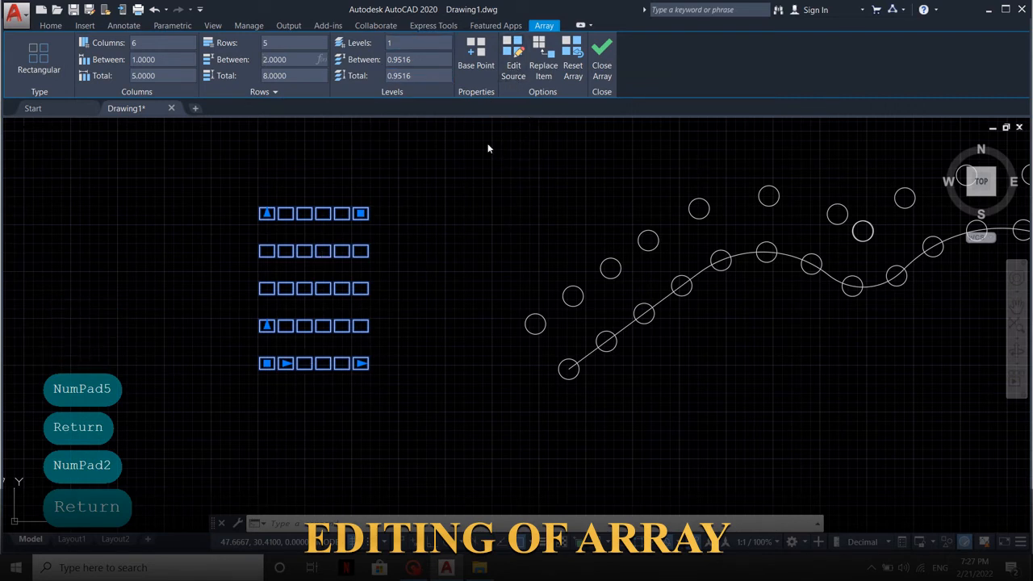
key(Escape)
key(Escape)
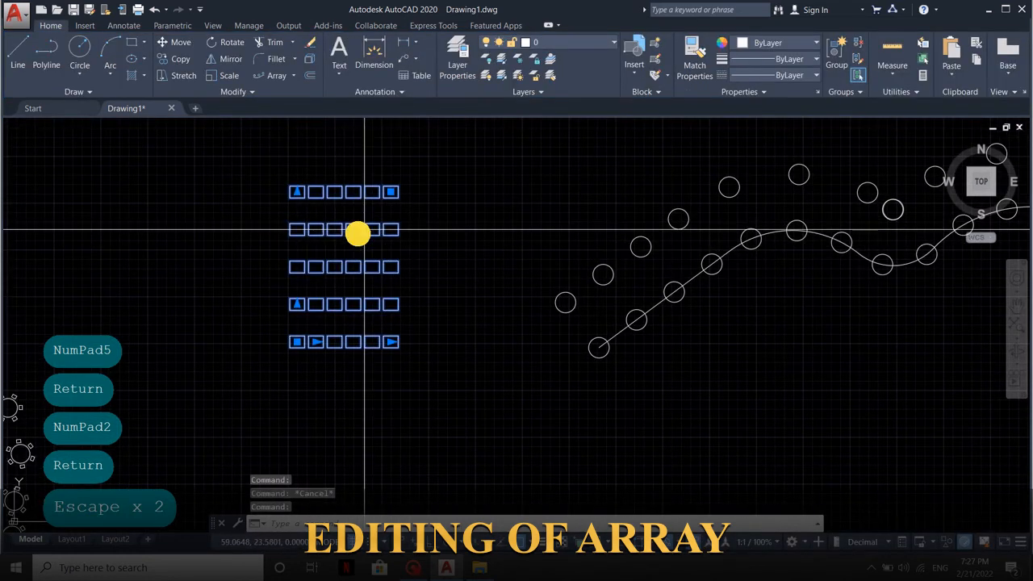
Step: Open the rectangular array's source for editing, using the first rectangle of its lowest row
click(363, 231)
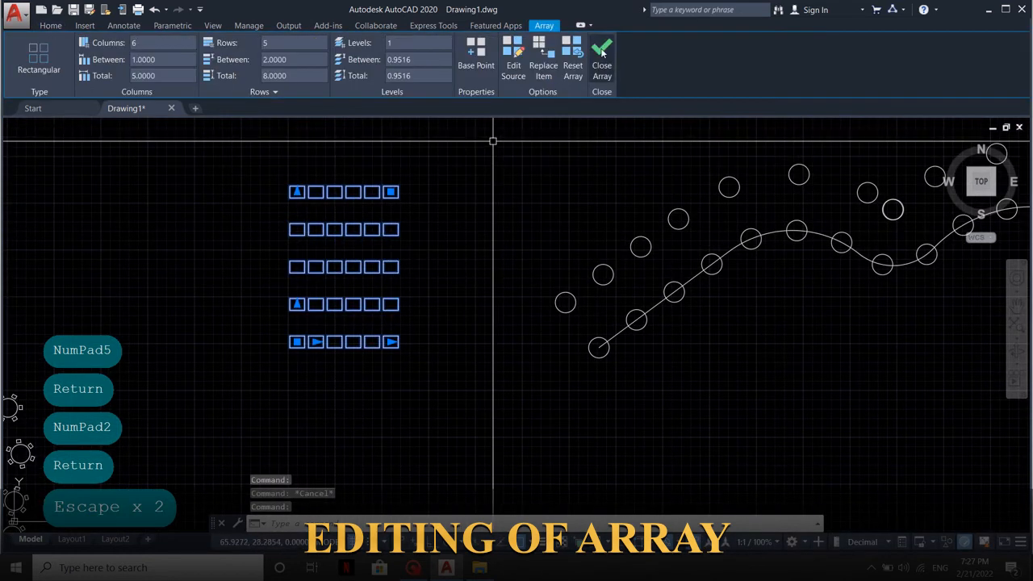
click(515, 66)
scroll(296, 350, up, 4)
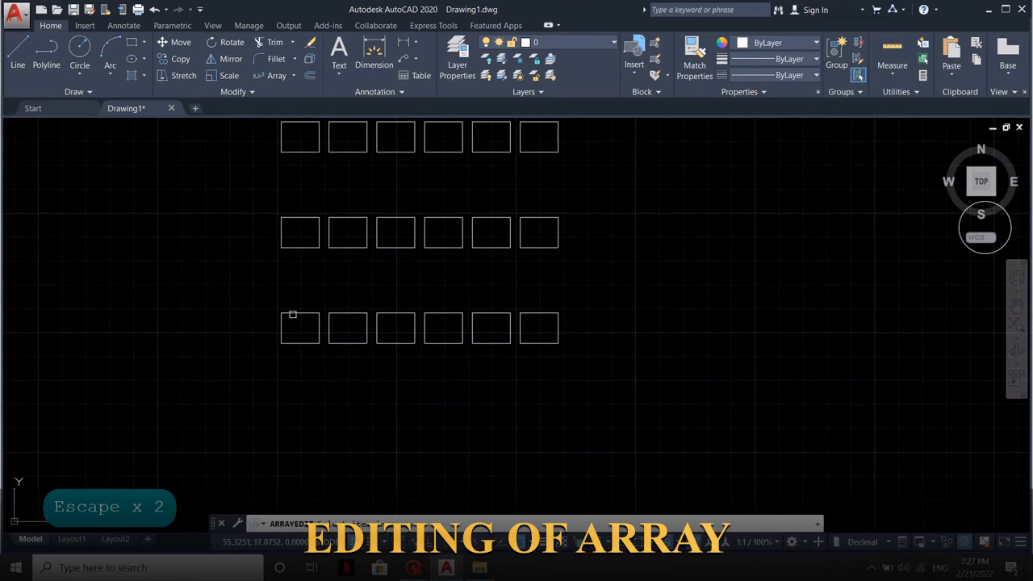
click(289, 318)
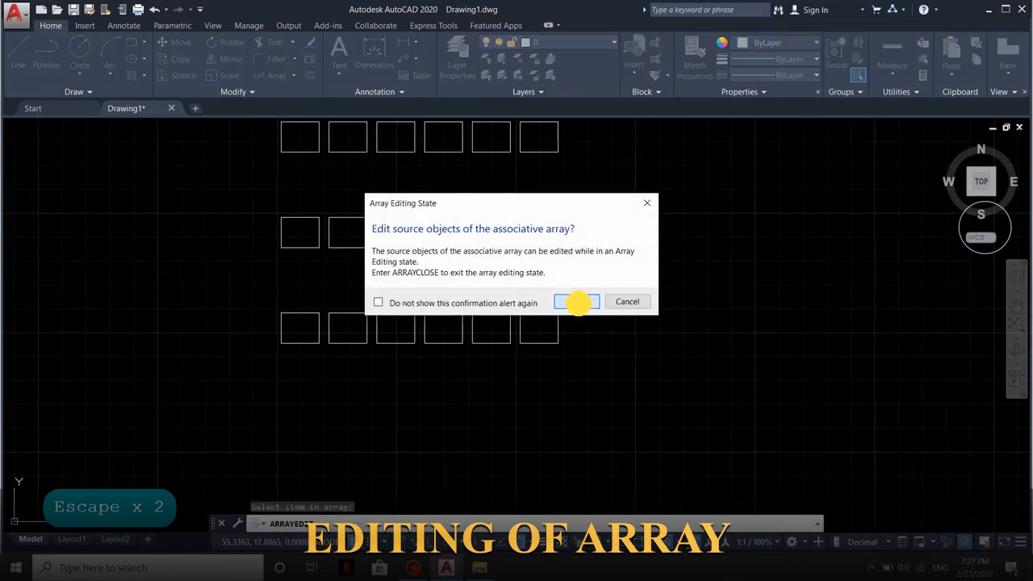
click(576, 302)
Step: Draw a narrow vertical rectangle through the source rectangle, extending past its upper and lower edges, and save the array changes
text(REC)
key(space)
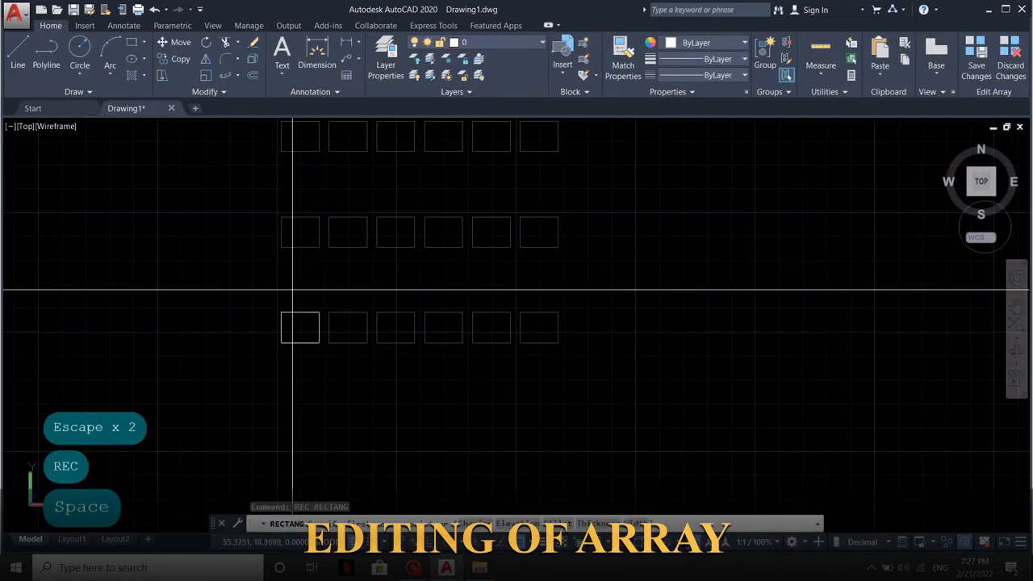
click(304, 343)
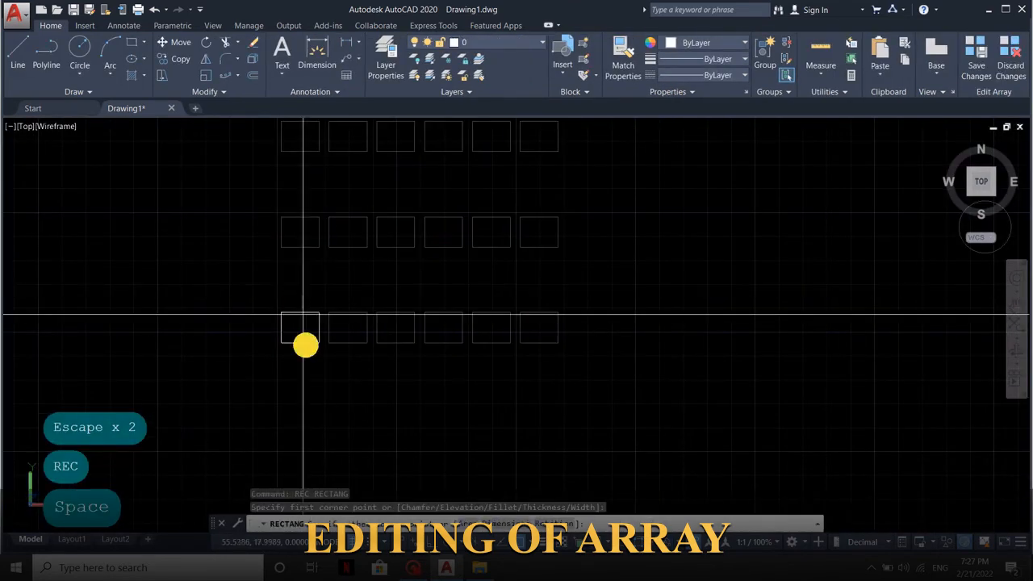
click(298, 358)
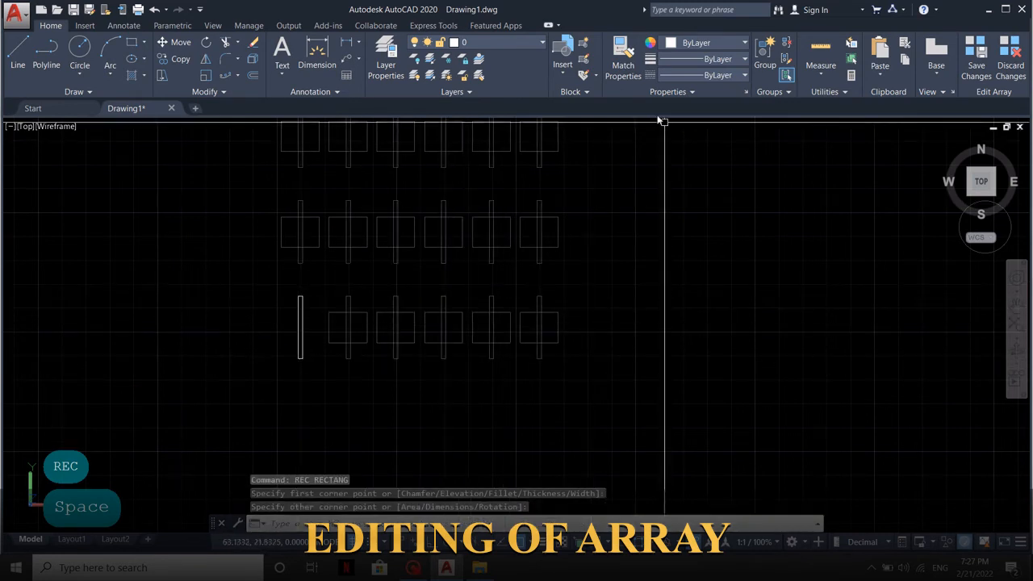
click(978, 60)
scroll(384, 356, down, 2)
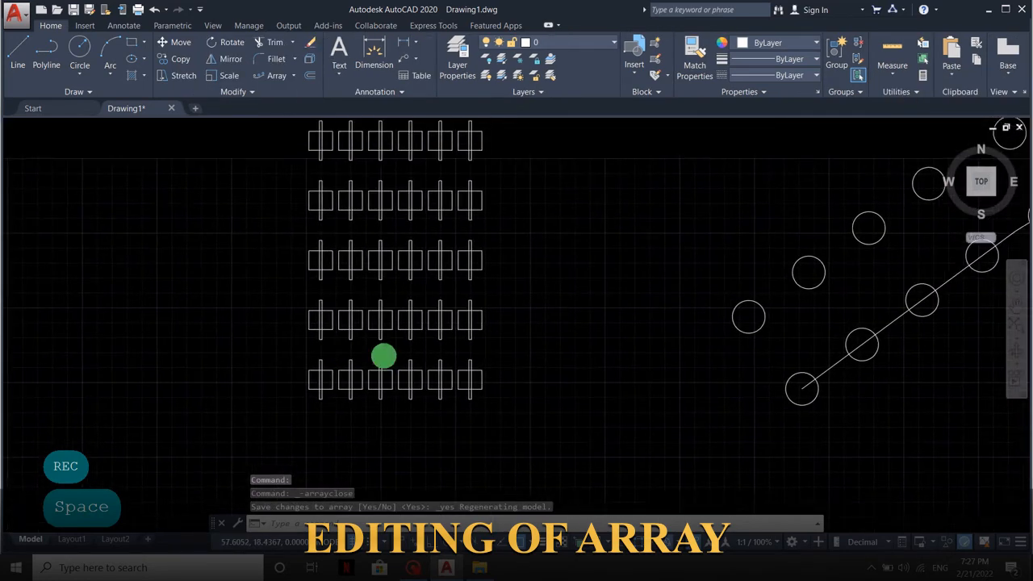
middle_drag(422, 242, 415, 332)
mouse_move(452, 271)
middle_down()
mouse_move(460, 201)
mouse_move(433, 220)
middle_up()
Step: Draw a small circle in the empty space between the rectangular array and the path array
click(442, 194)
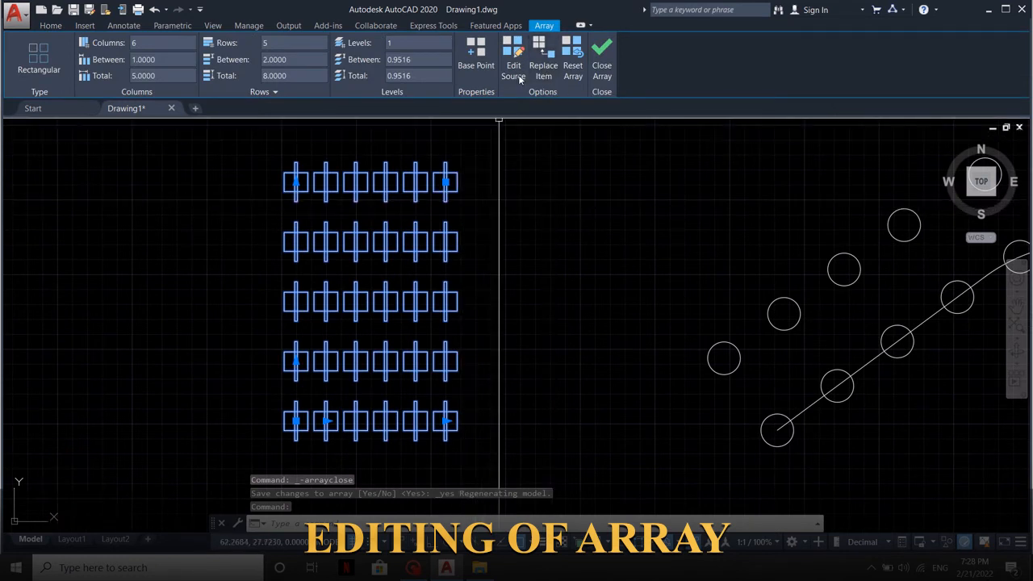
key(Escape)
key(c)
key(space)
click(553, 228)
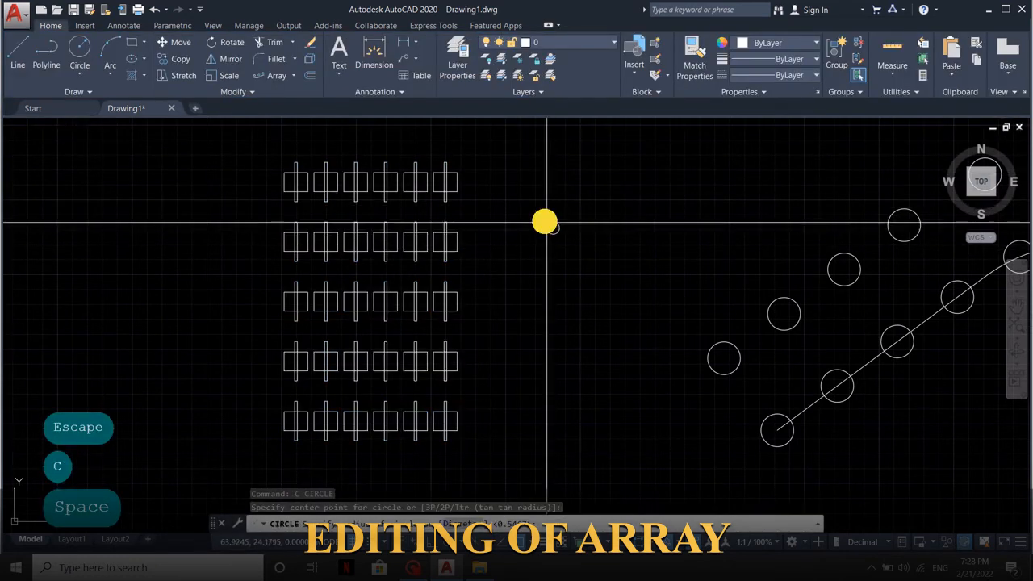
key(space)
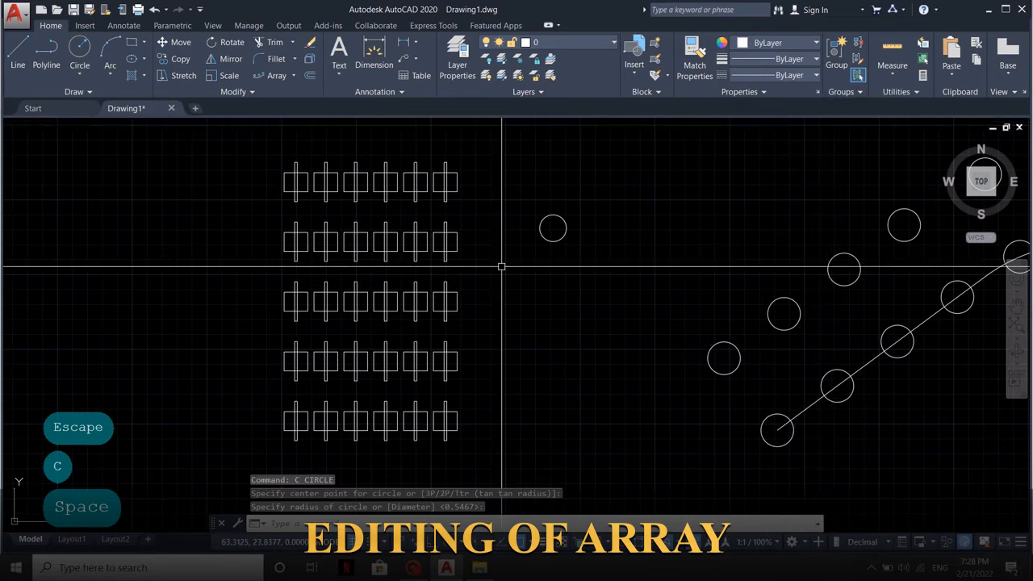
Step: Start replacing items of the rectangular array, using the new circle as the replacement object and its centre as the base point
click(394, 193)
click(543, 61)
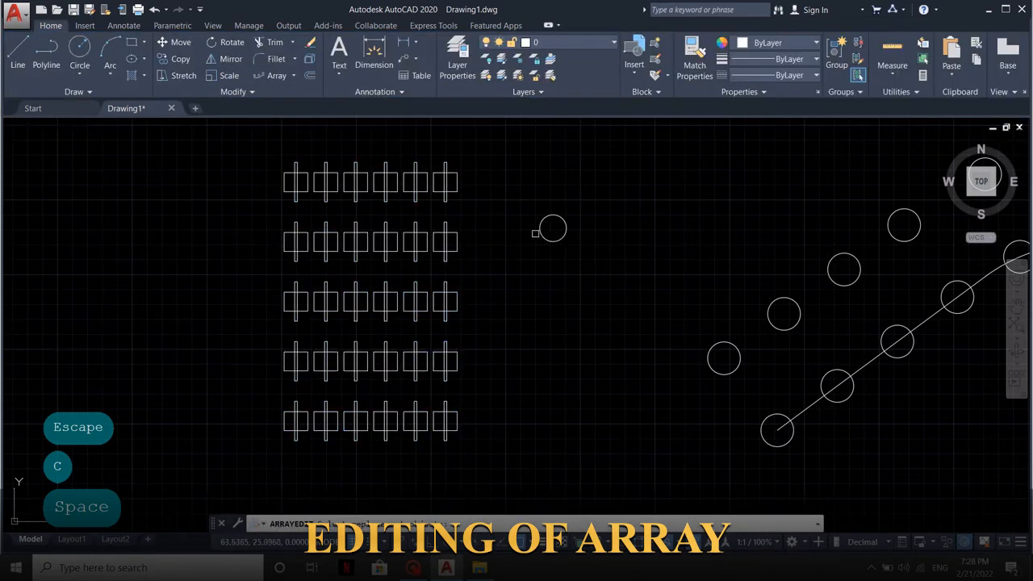
middle_drag(473, 308, 480, 294)
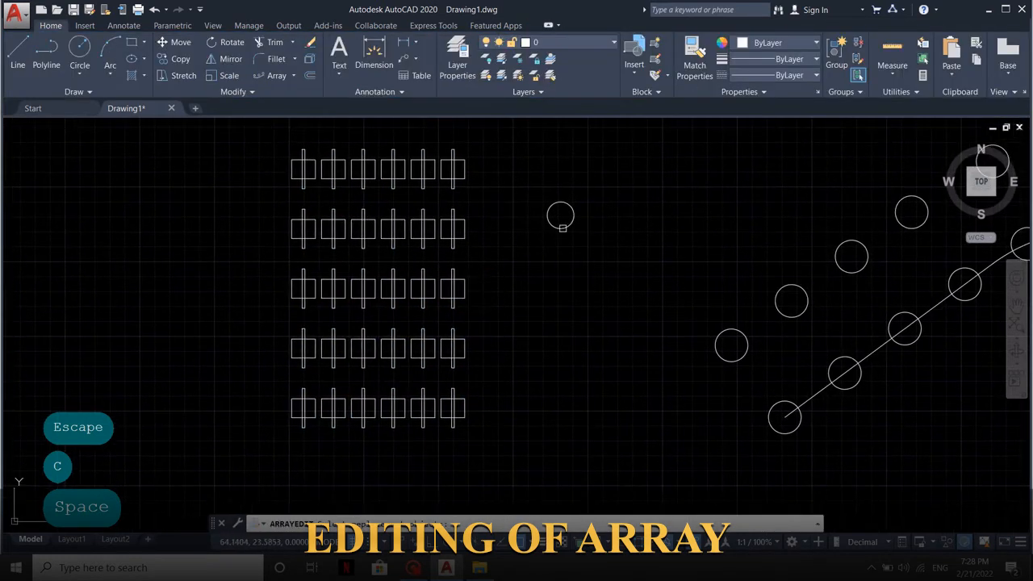
click(562, 227)
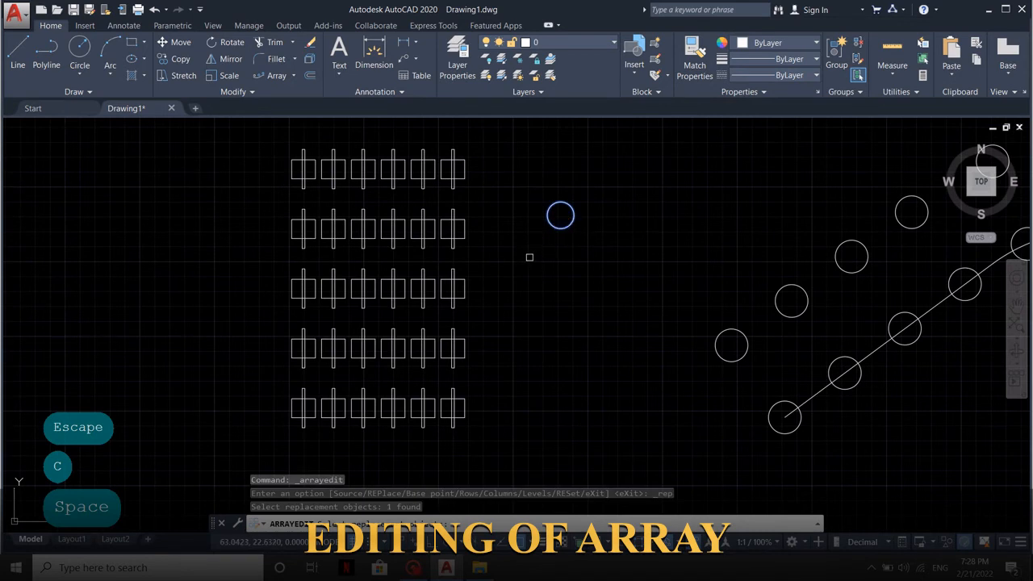
key(Return)
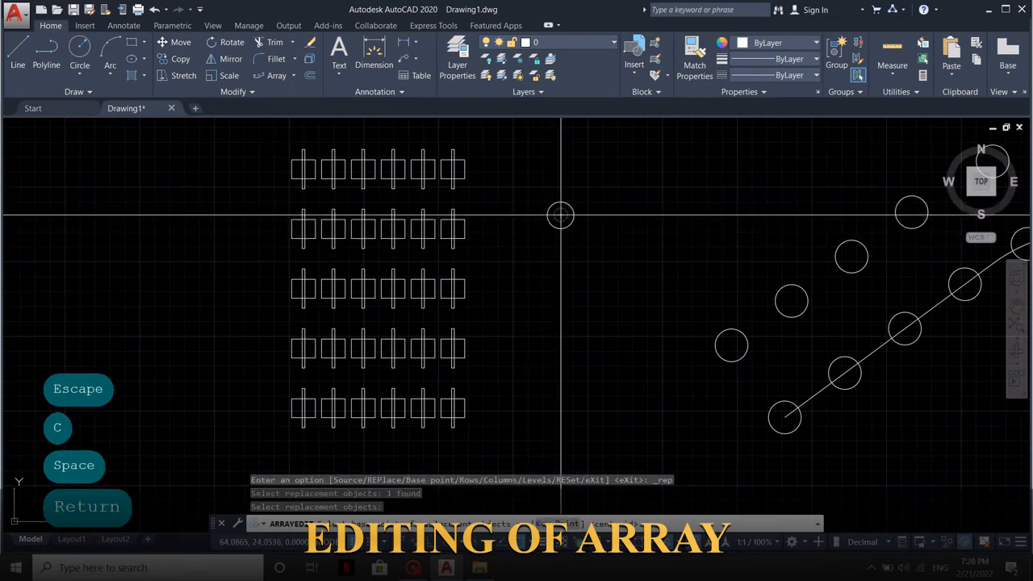
click(561, 216)
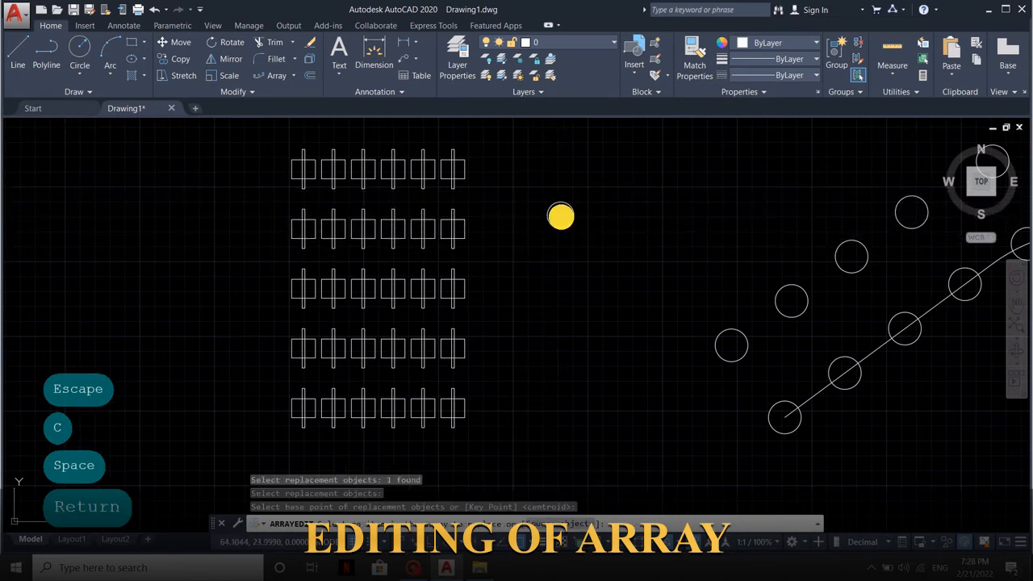
Step: Replace the first item of the array's lowest row, extend the replacement to all source objects, and exit the array edit
click(305, 398)
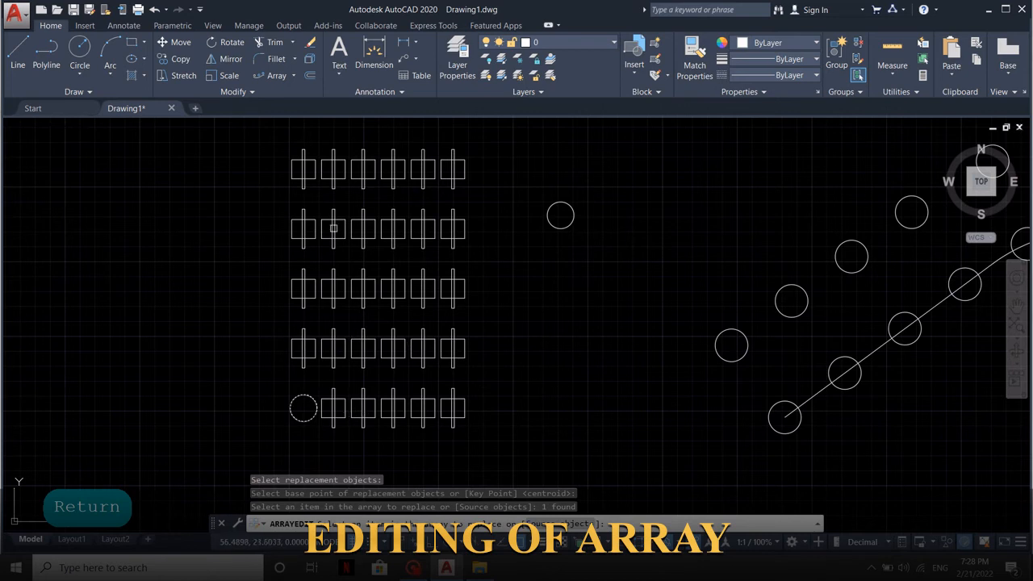
text(s)
key(Return)
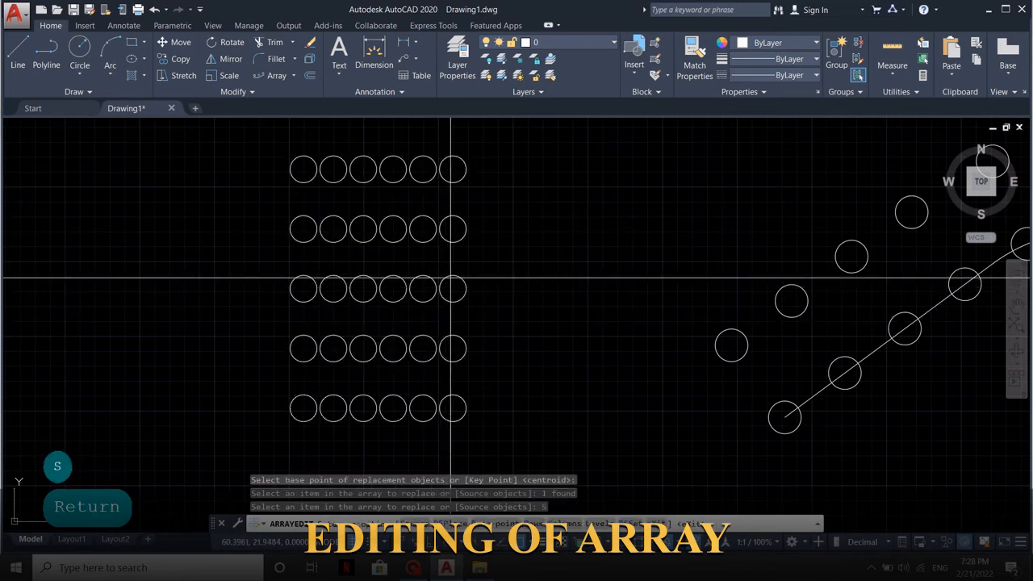
text(x)
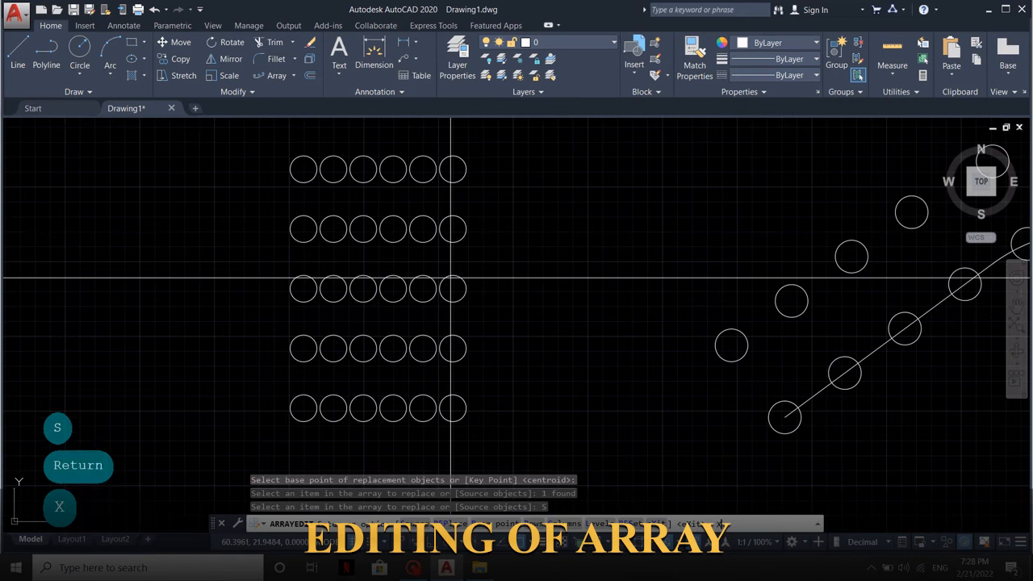
key(Return)
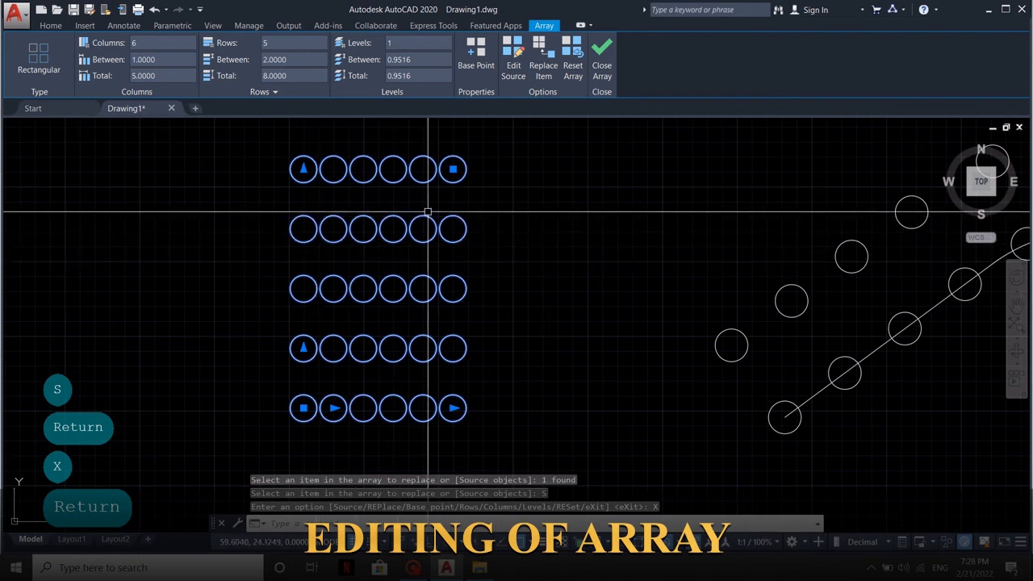
Step: Stretch the circle array's column spacing to about 1.5 and shrink its row spacing to about 1.15 with its spacing grips
middle_drag(393, 288, 405, 257)
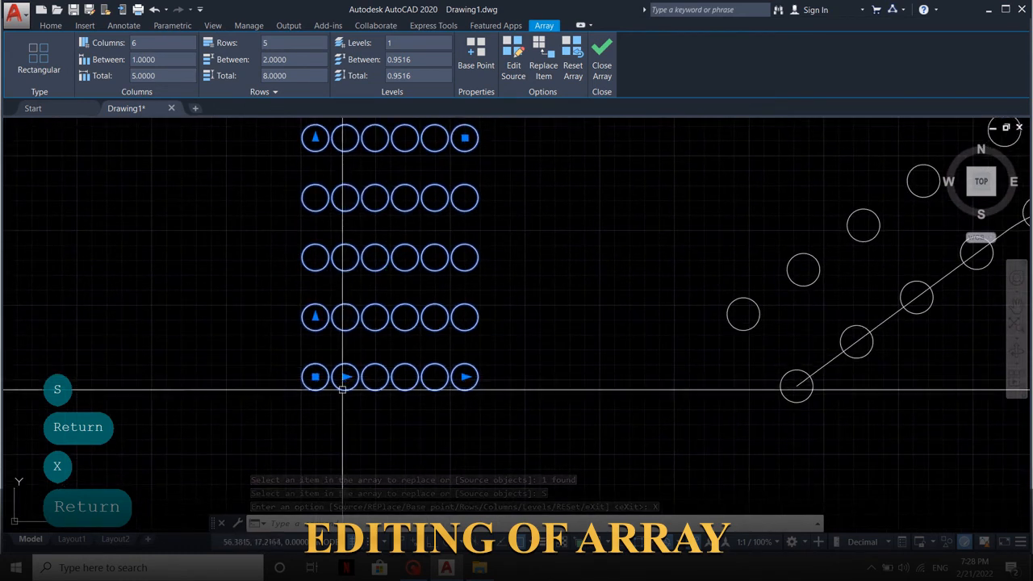
click(345, 377)
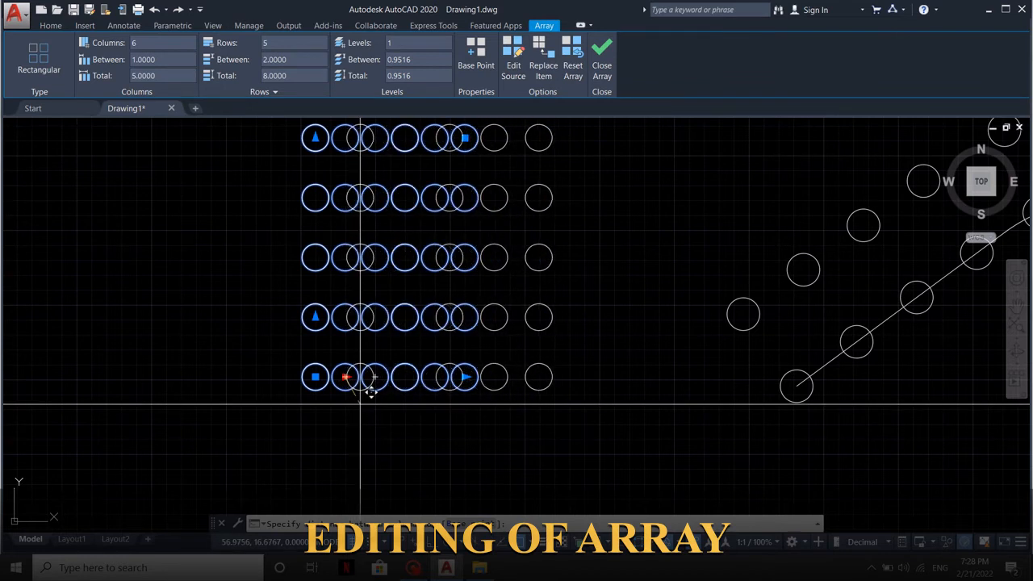
click(360, 403)
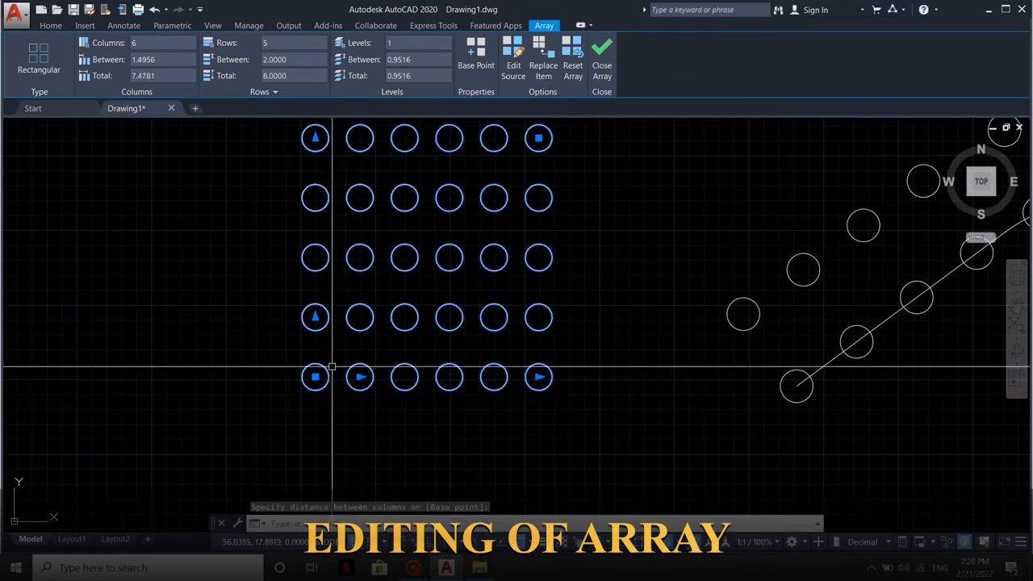
click(315, 318)
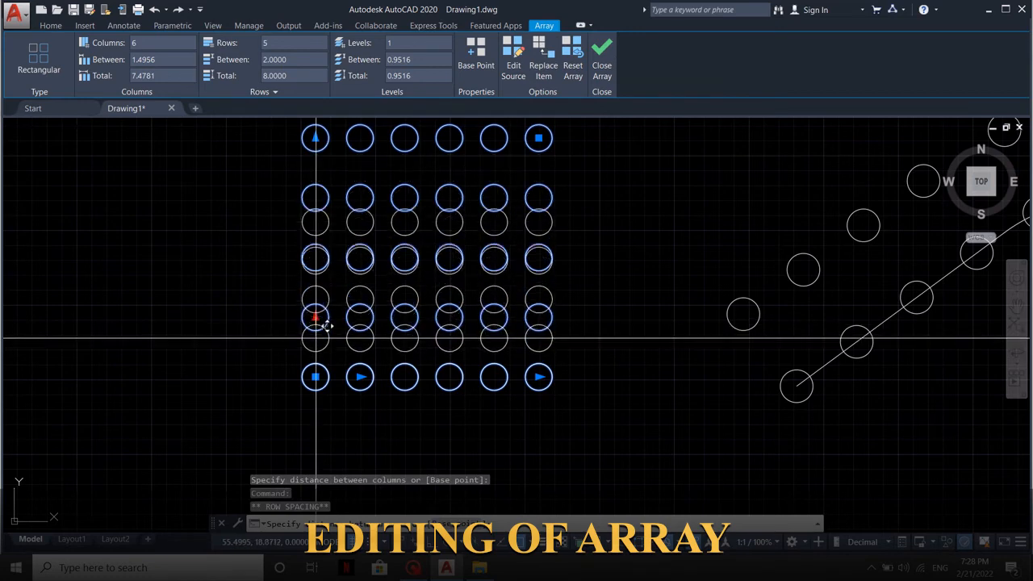
click(315, 341)
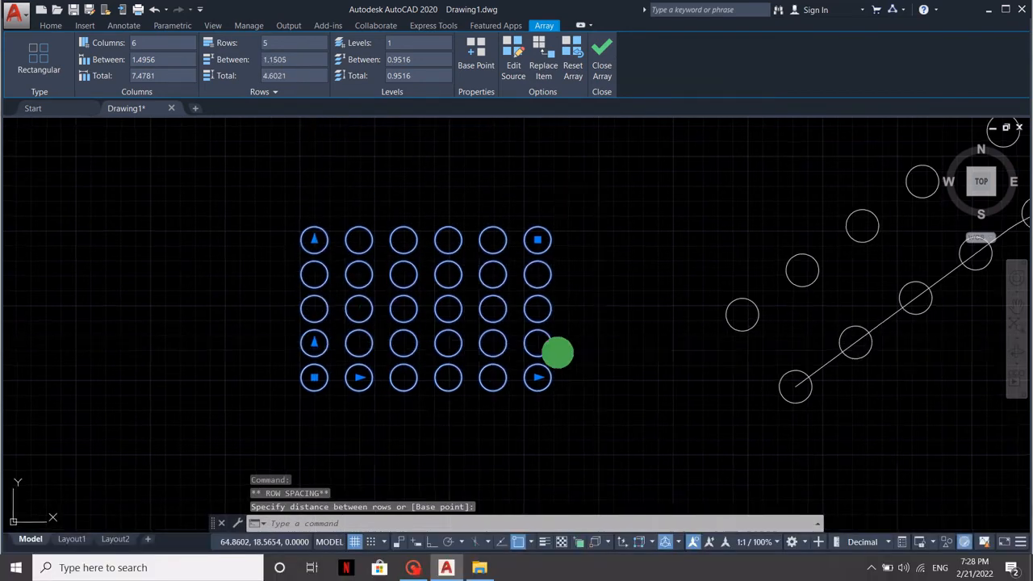
middle_drag(556, 350, 350, 341)
scroll(291, 351, down, 2)
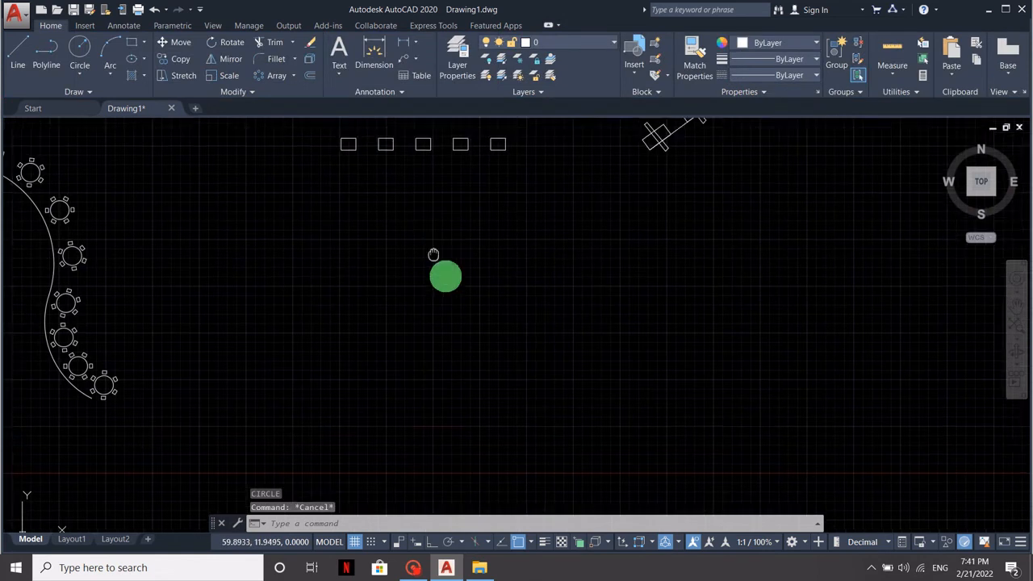
scroll(438, 258, down, 2)
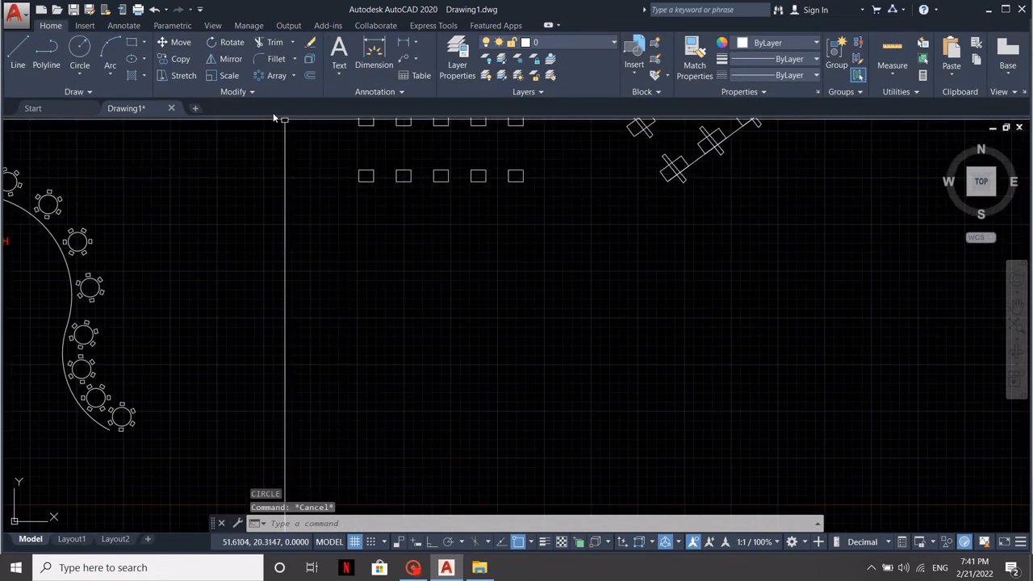
click(294, 75)
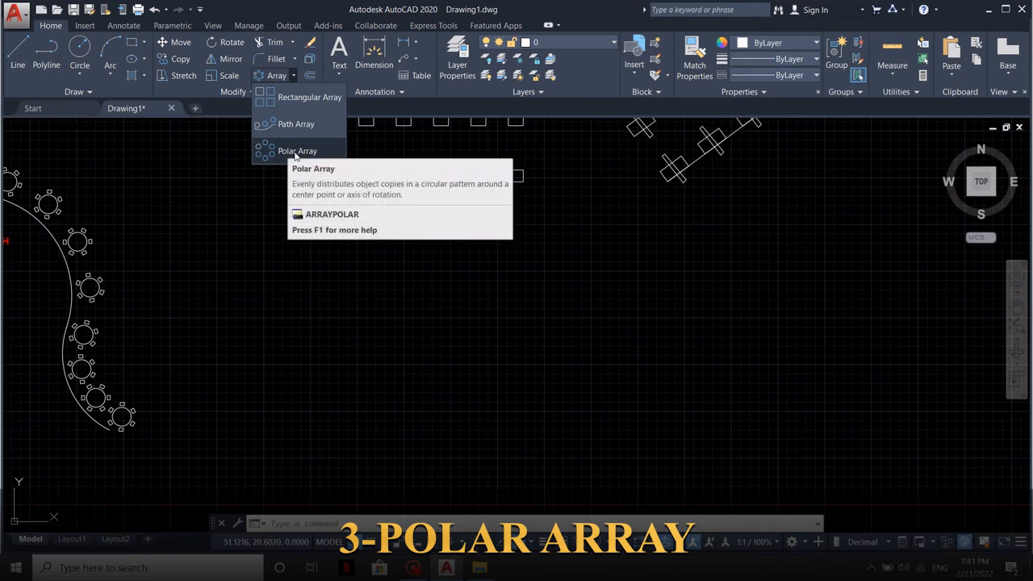
click(410, 270)
click(412, 280)
click(380, 272)
Step: Draw a large circle in the empty area below the array of small rectangles
text(c)
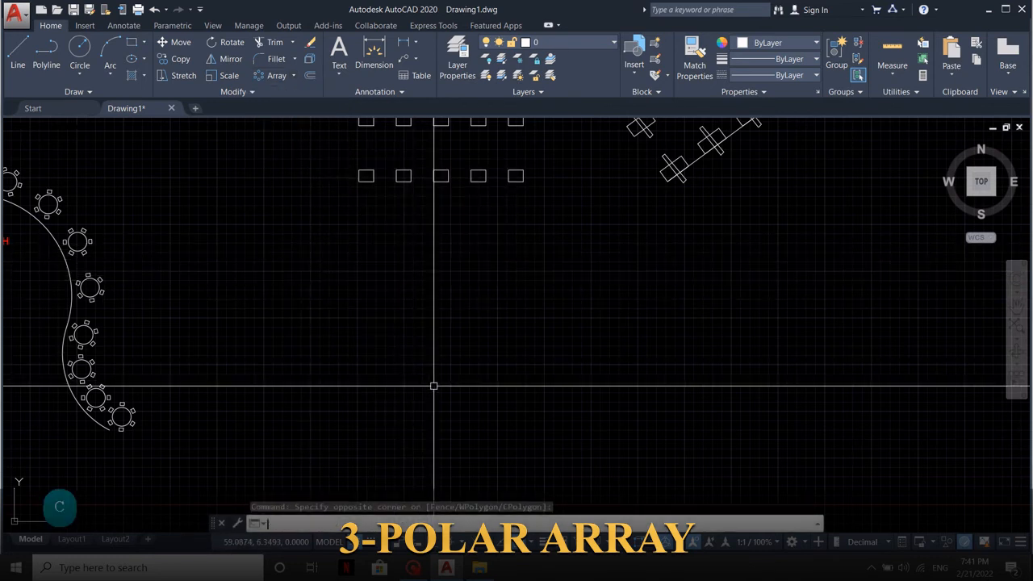
key(space)
click(467, 400)
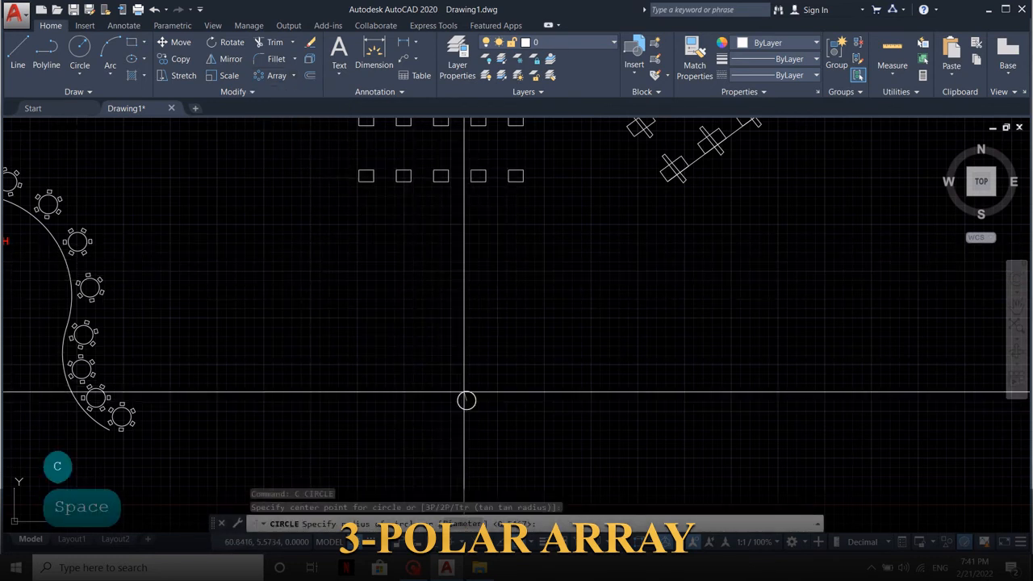
click(431, 347)
Step: Draw a thin horizontal rectangle just above the large circle, roughly centred over it
text(rec)
key(space)
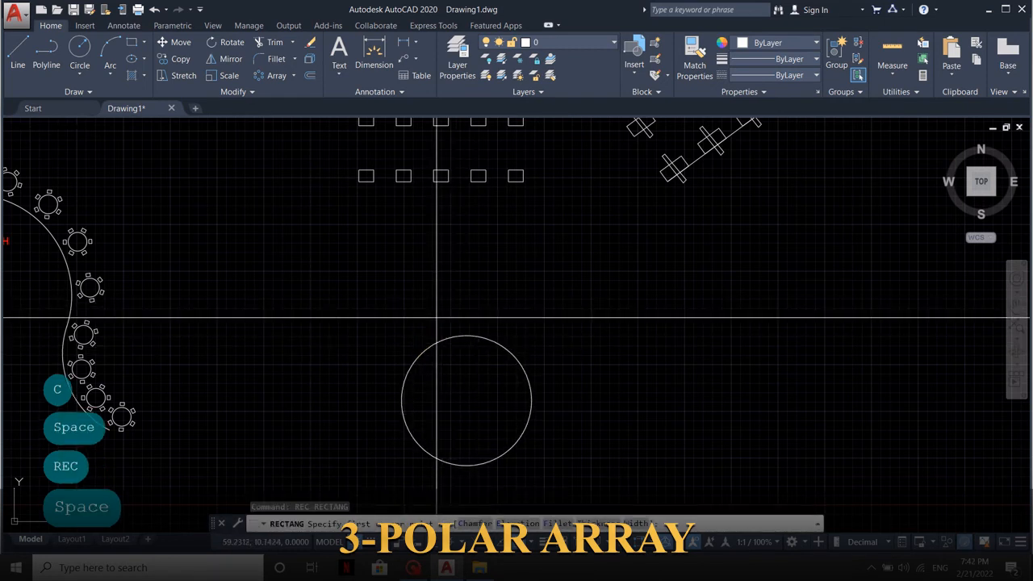
click(449, 327)
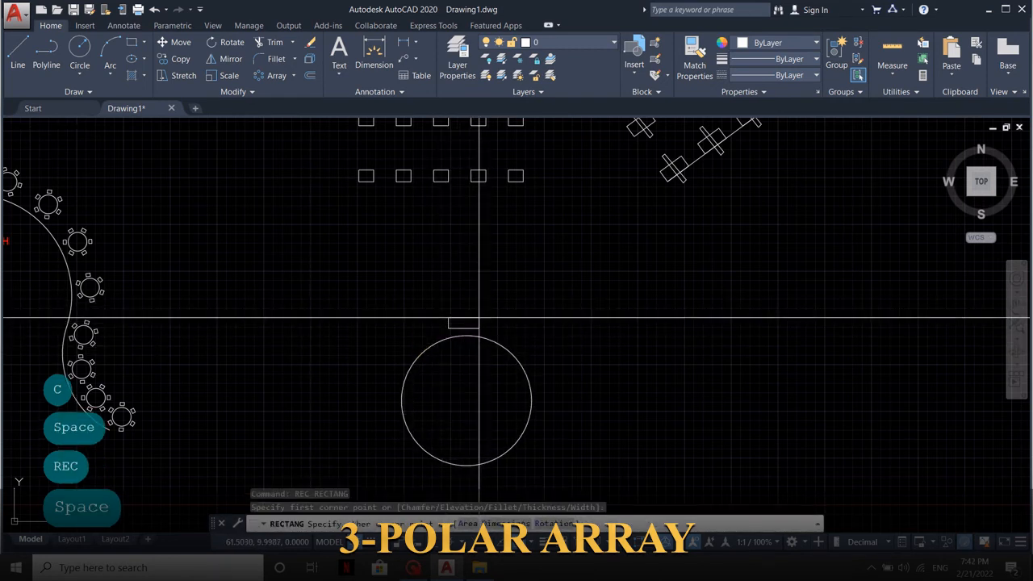
click(486, 321)
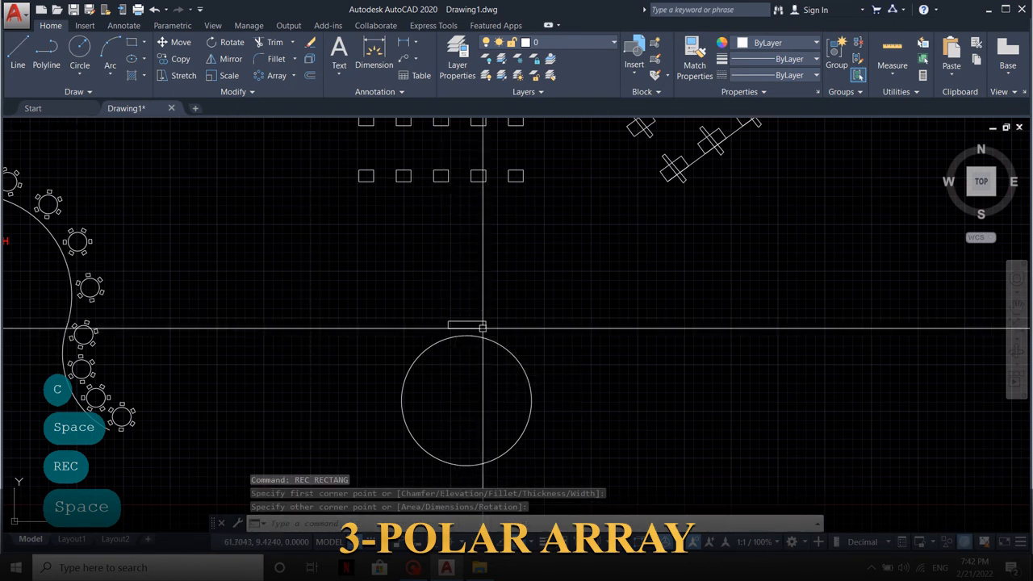
Step: Create a polar array of the thin rectangle around the centre of the large circle
middle_drag(491, 320, 476, 249)
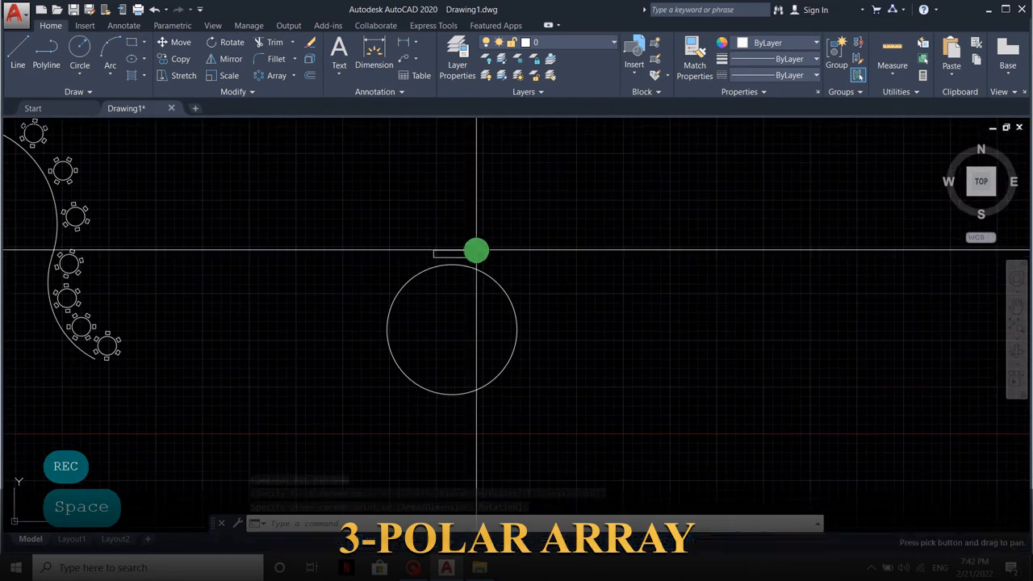
click(294, 76)
click(295, 154)
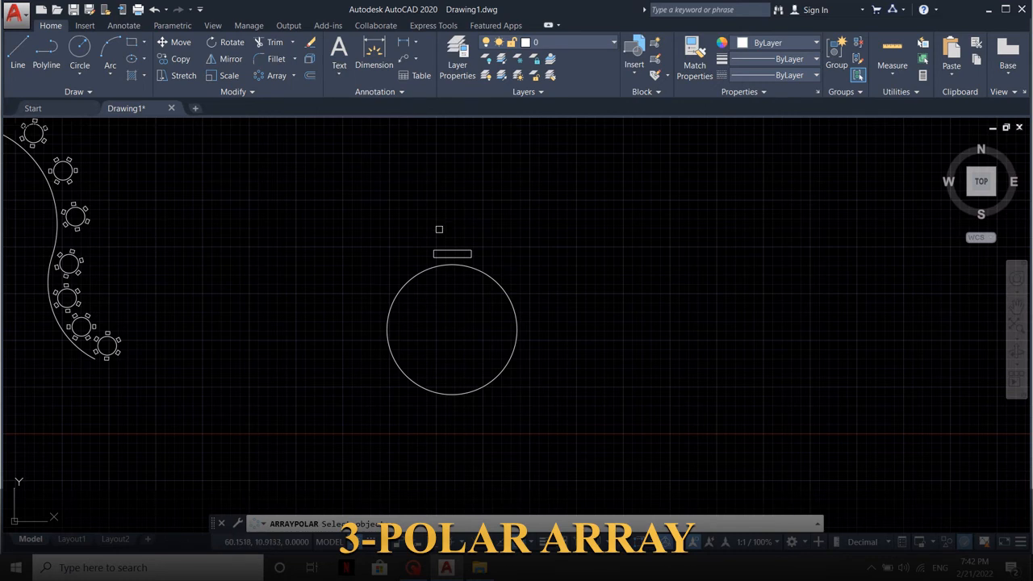
click(446, 253)
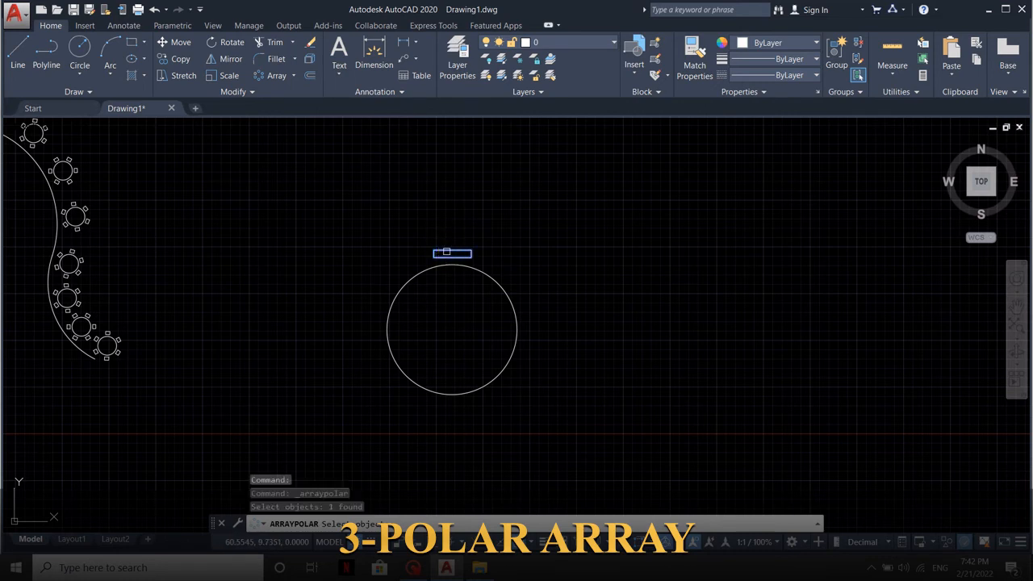
key(Return)
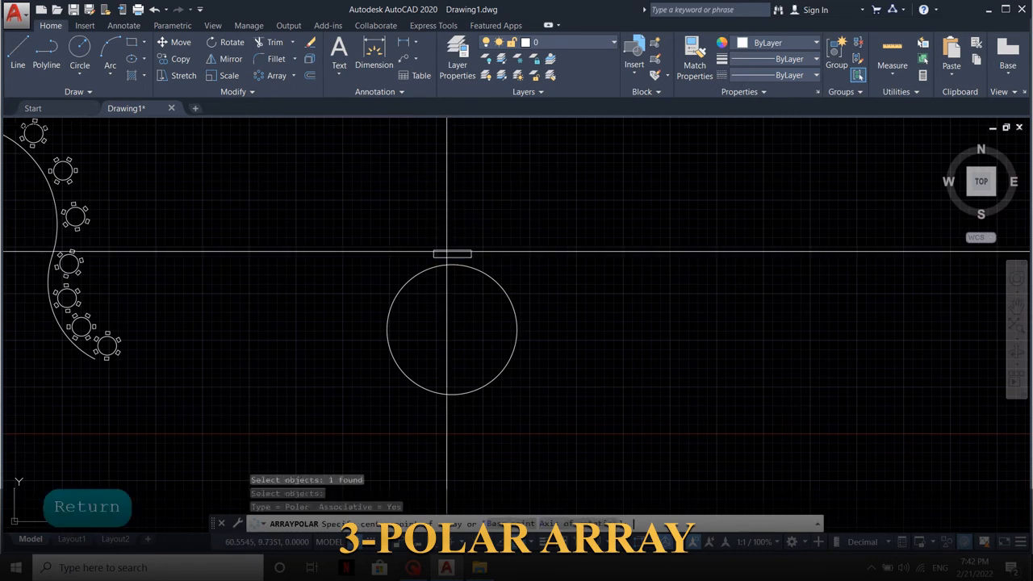
click(452, 329)
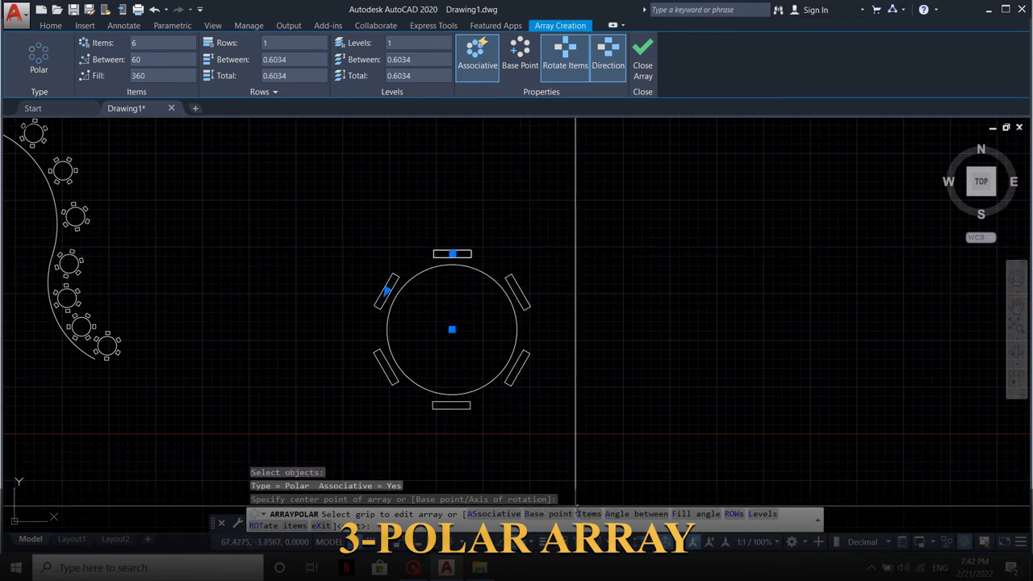
Step: Set the polar array's number of items to 7 and its number of rows to 3
key(Return)
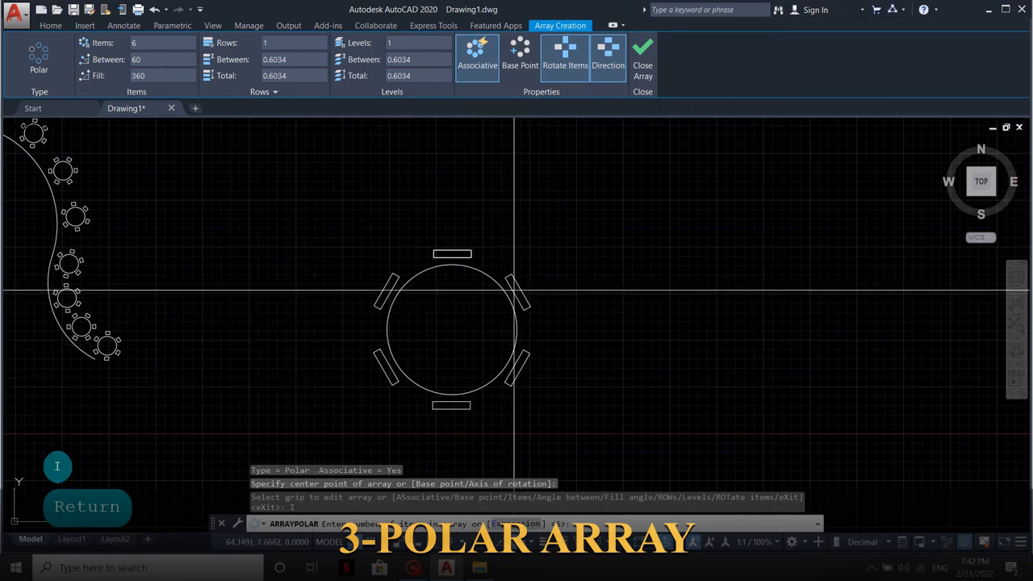
text(7)
key(Return)
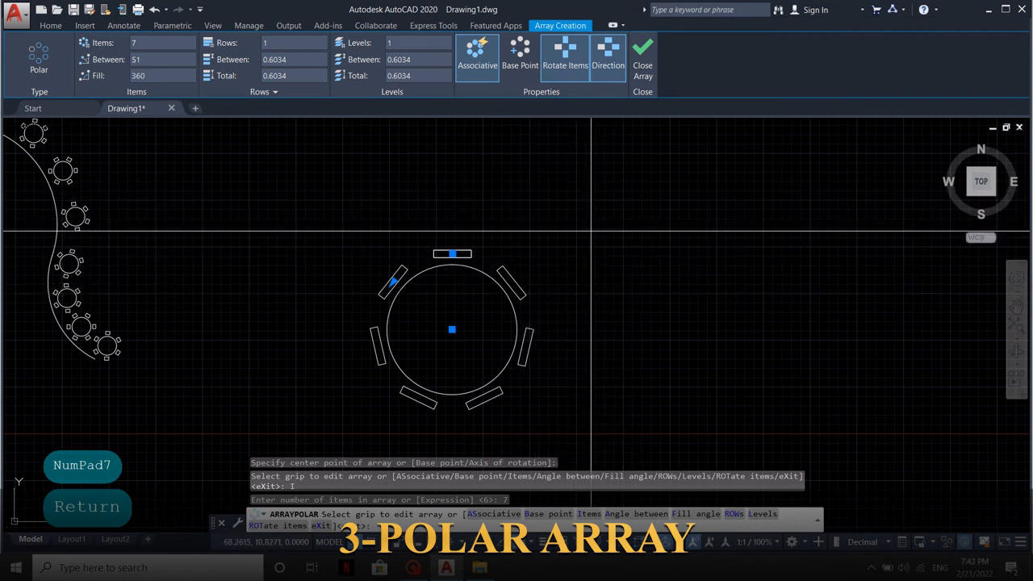
text(row)
key(Return)
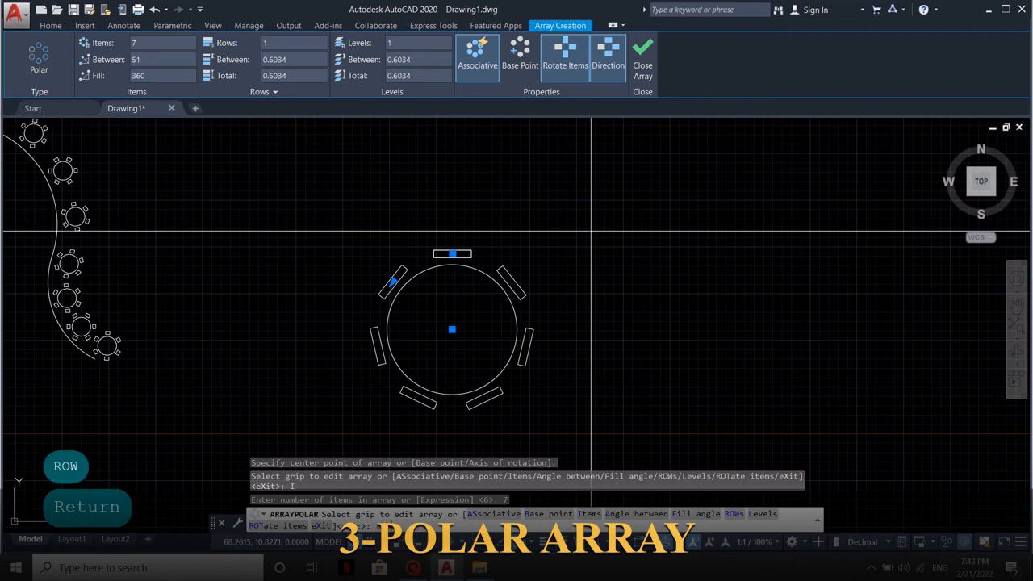
text(3)
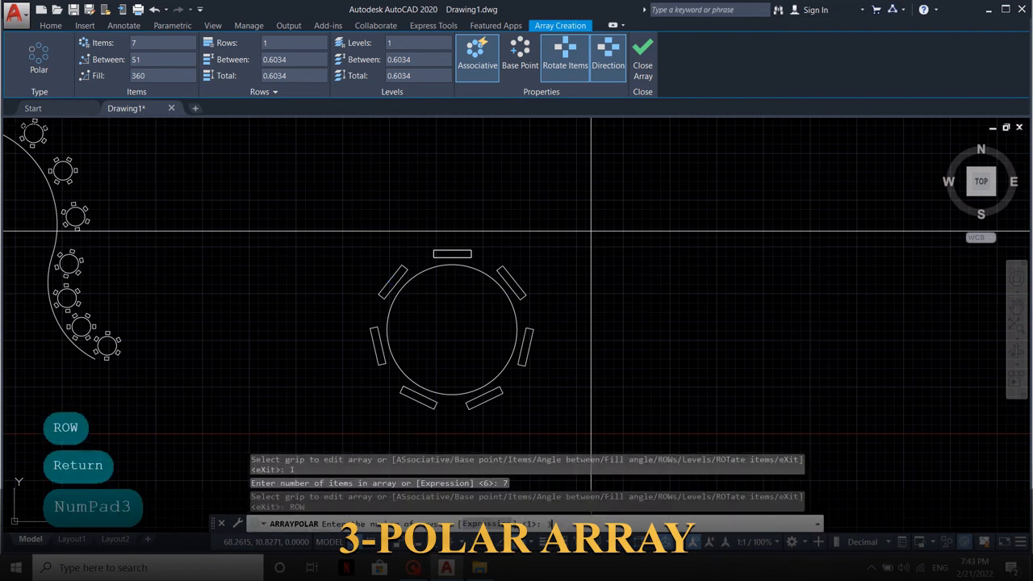
key(Return)
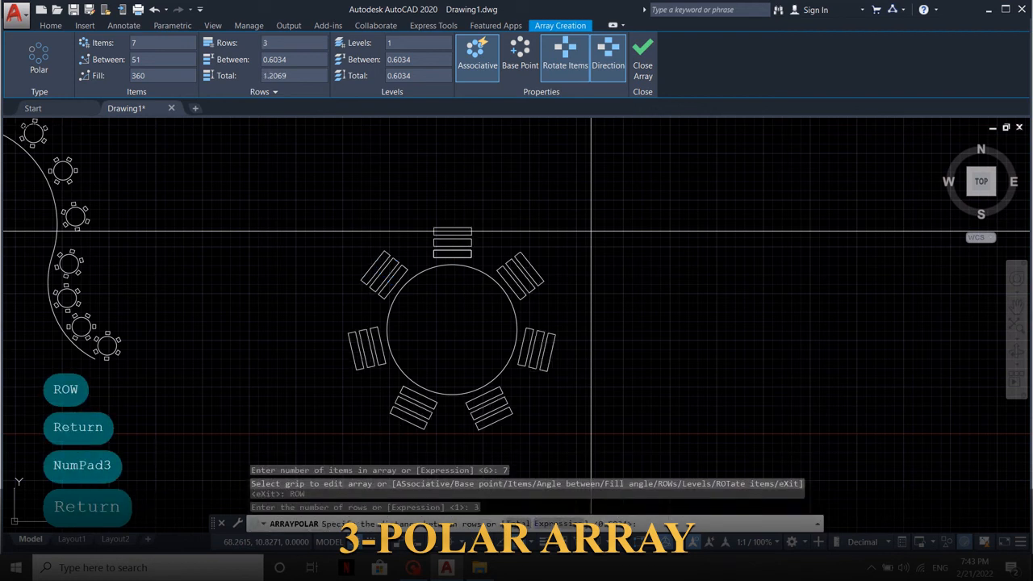
Step: Set the distance between the polar array's rows to 2, accept the default elevation increment and finish the array
text(2)
key(Return)
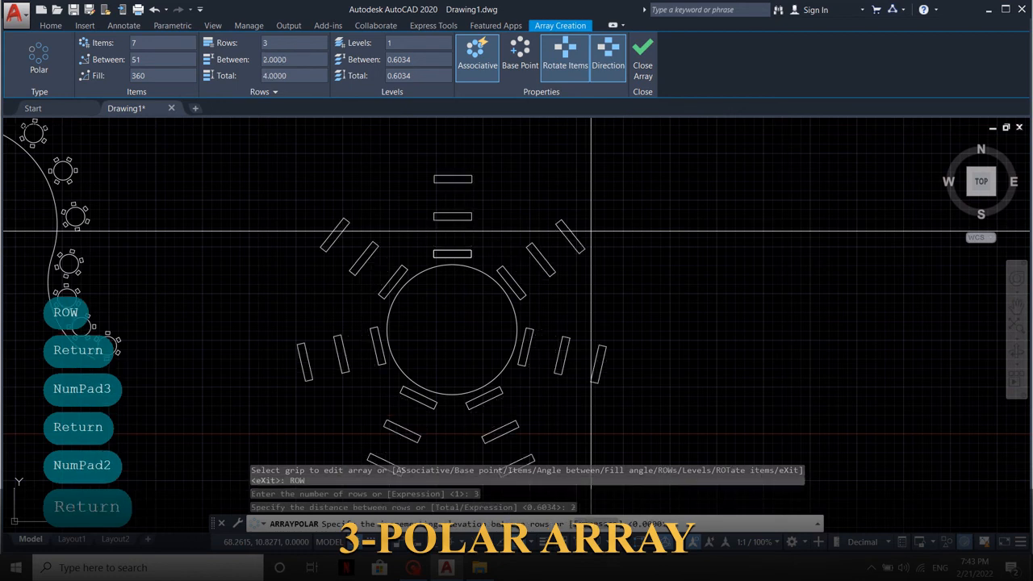
key(Return)
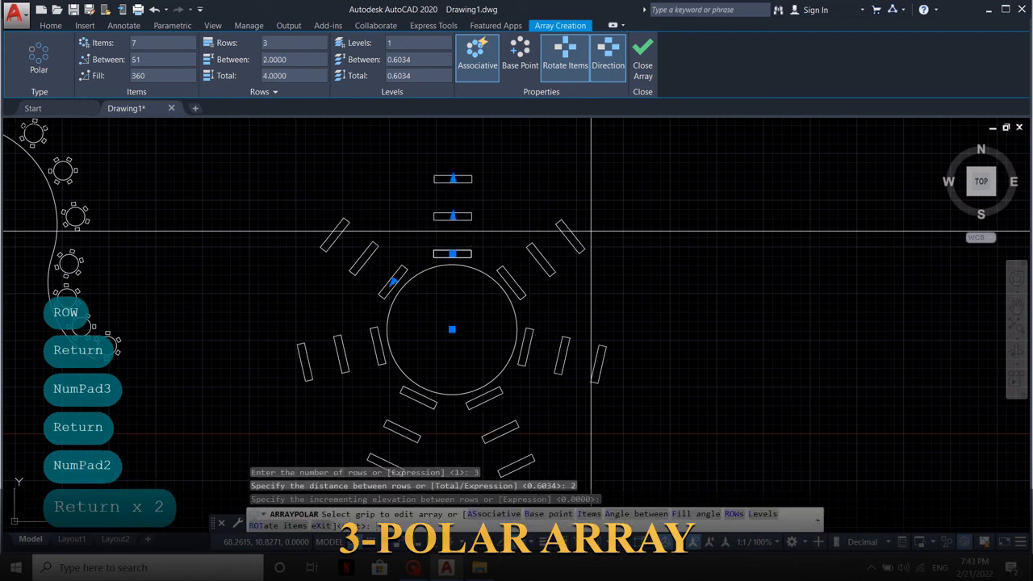
middle_drag(600, 233, 603, 205)
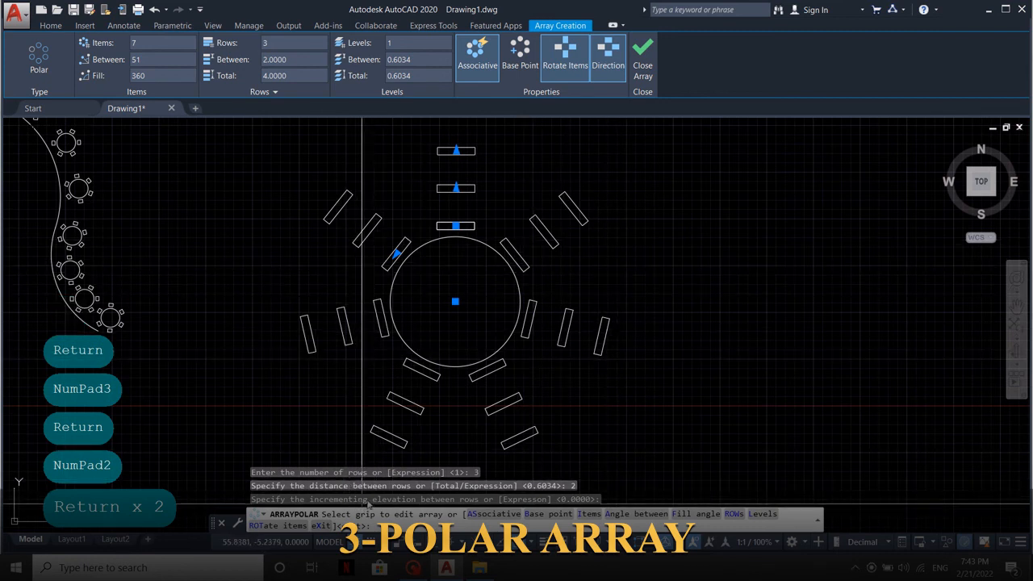
text(X)
key(Return)
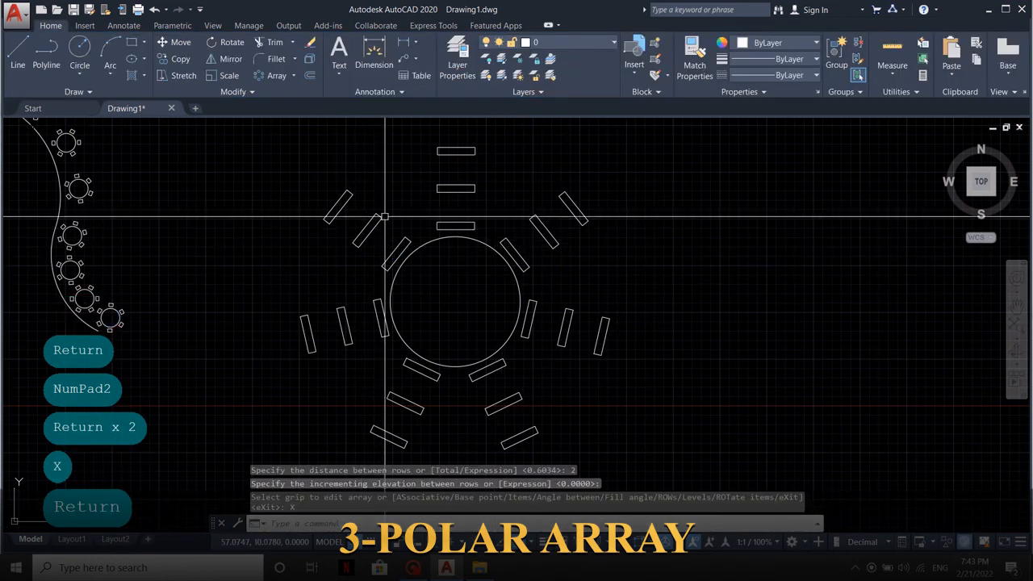
Step: Reopen the polar array around the large circle for editing and set its number of rows to 2
click(466, 195)
middle_drag(441, 213, 441, 229)
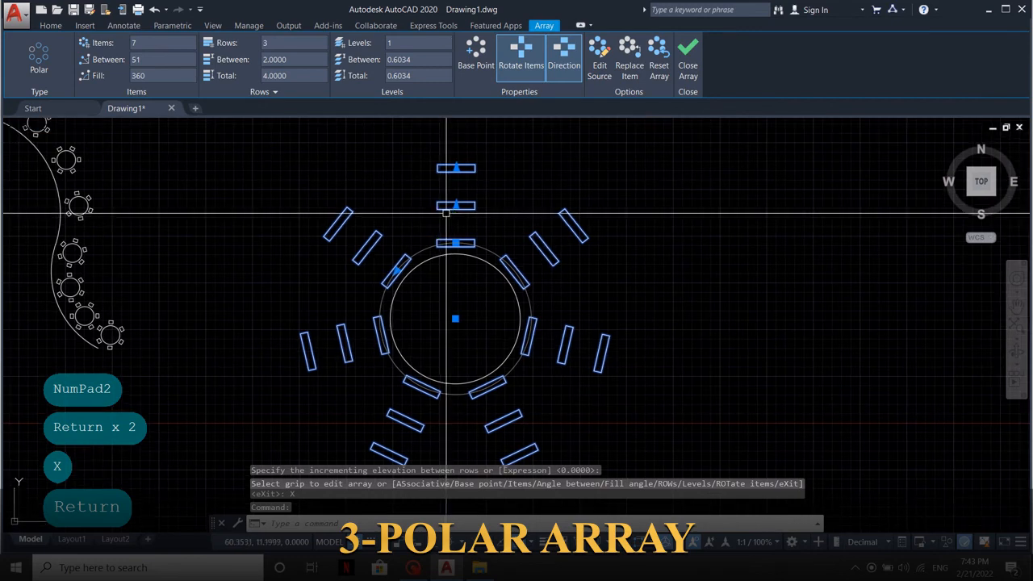
scroll(537, 168, down, 2)
middle_drag(501, 179, 455, 209)
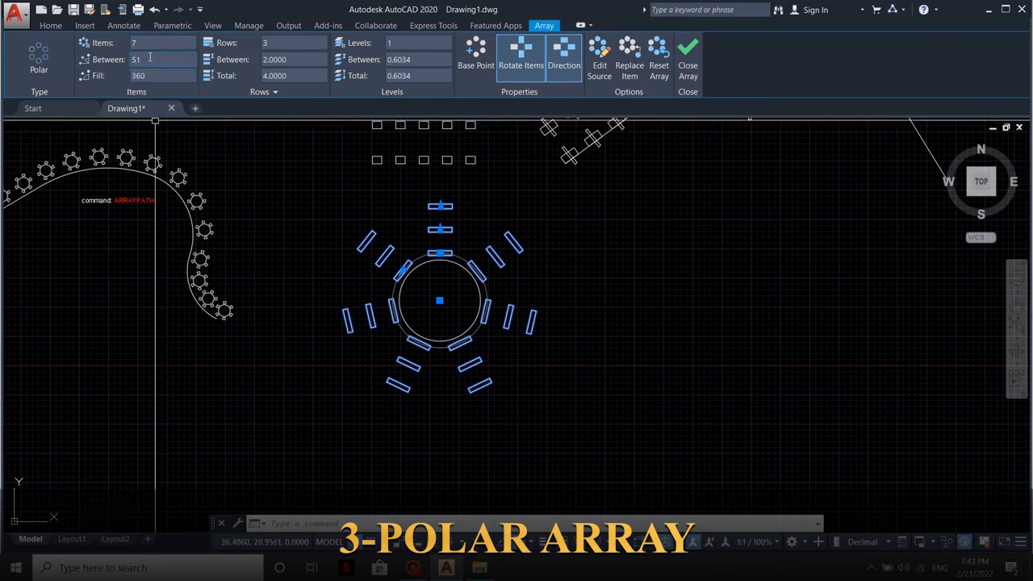
click(270, 43)
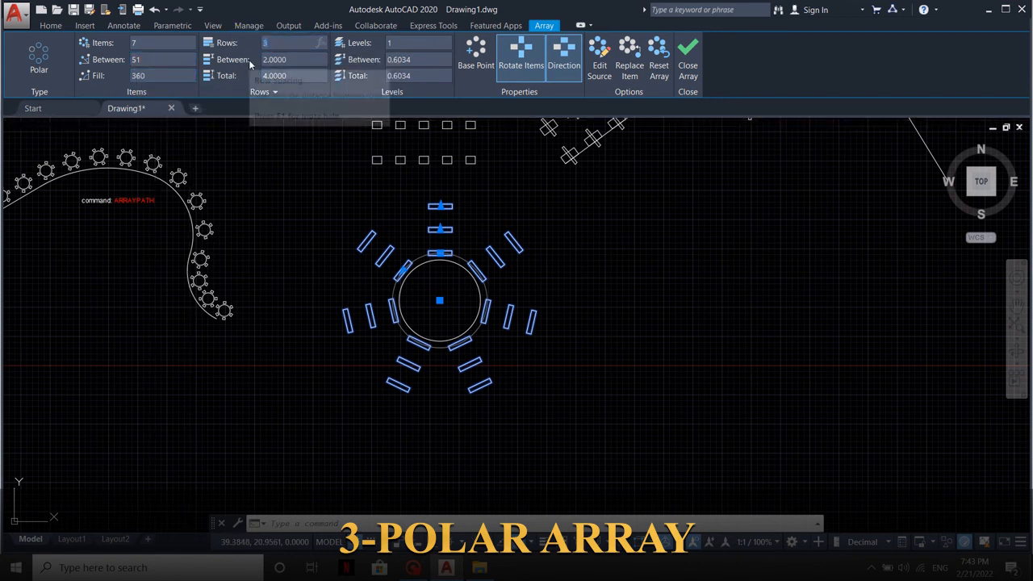
text(2)
key(Return)
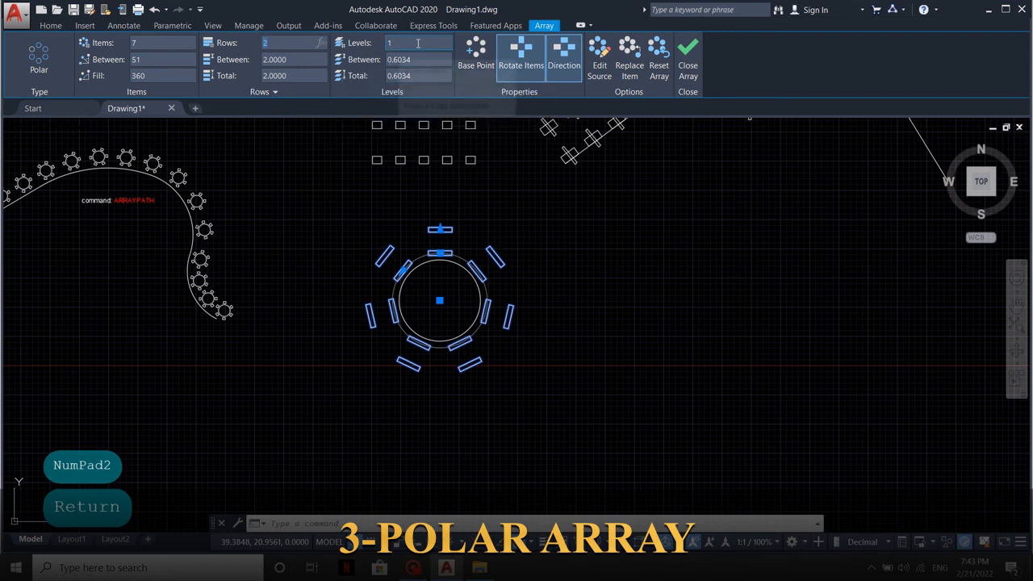
Step: Try fill angles of 280 and 180 degrees on the polar array and return it to 360 degrees
click(140, 74)
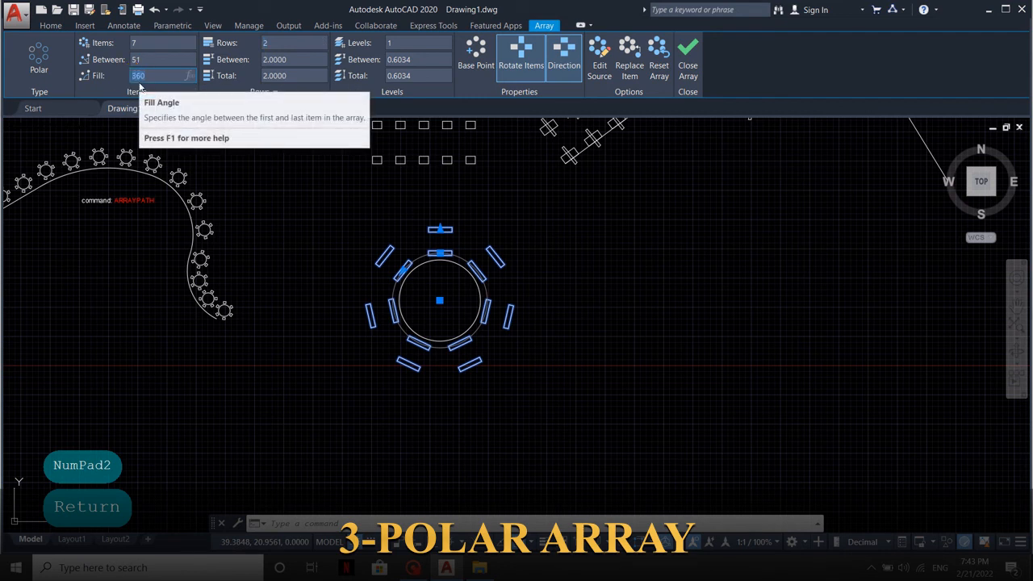
text(280)
key(Return)
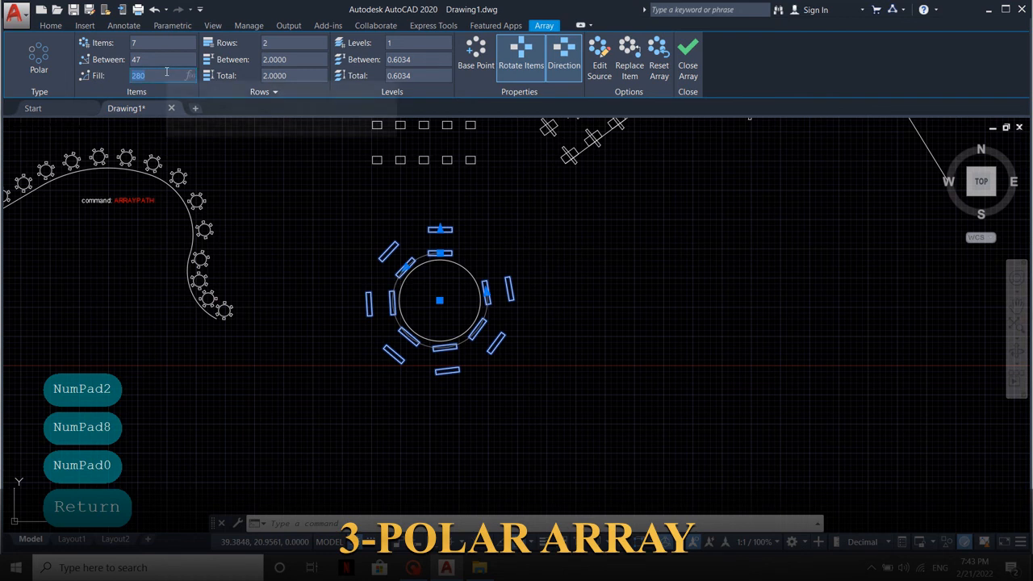
text(180)
key(Return)
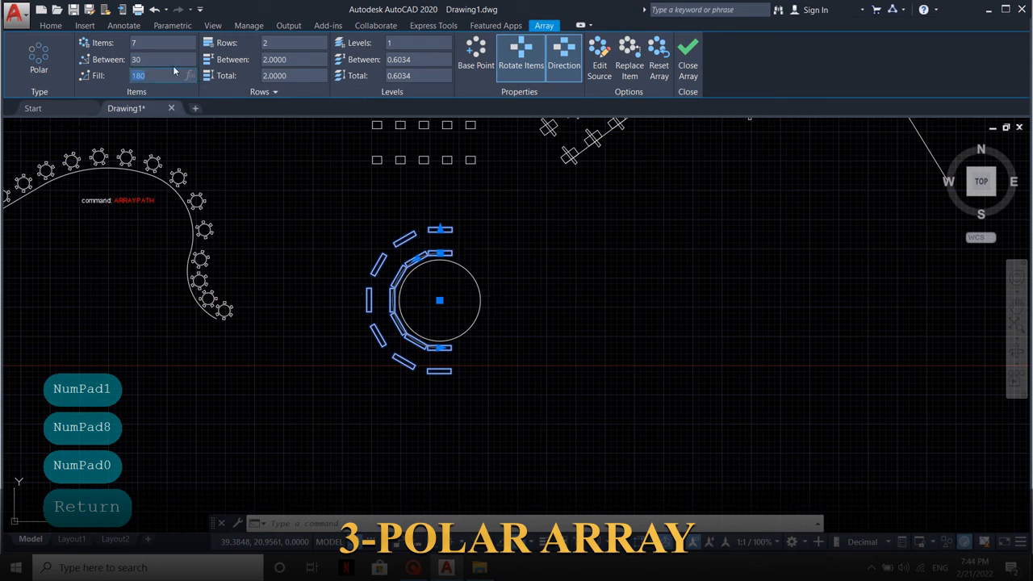
click(74, 74)
text(360)
key(Return)
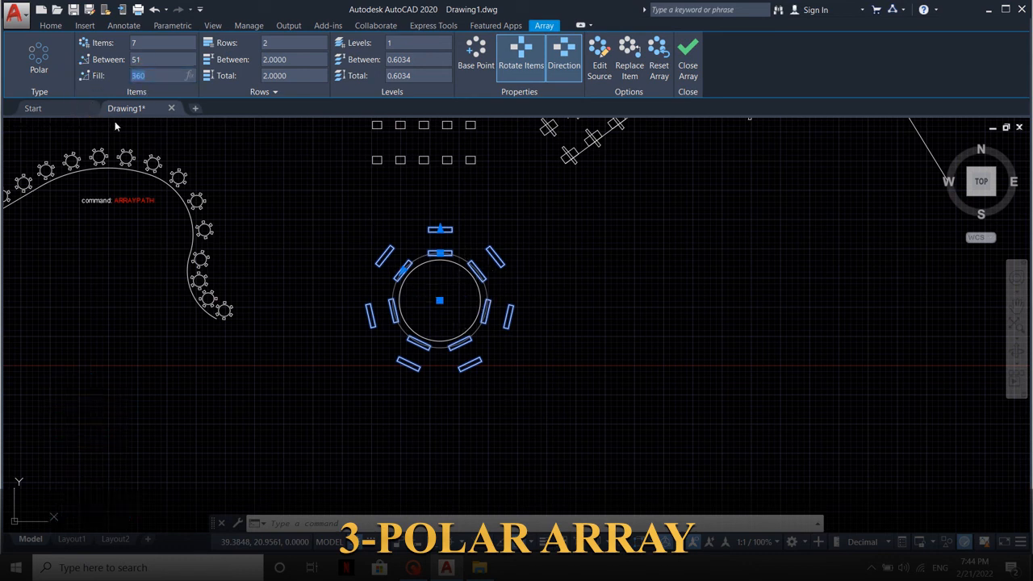
Step: Set the polar array's fill angle to 180 degrees once more and restore it to 360 degrees
text(180)
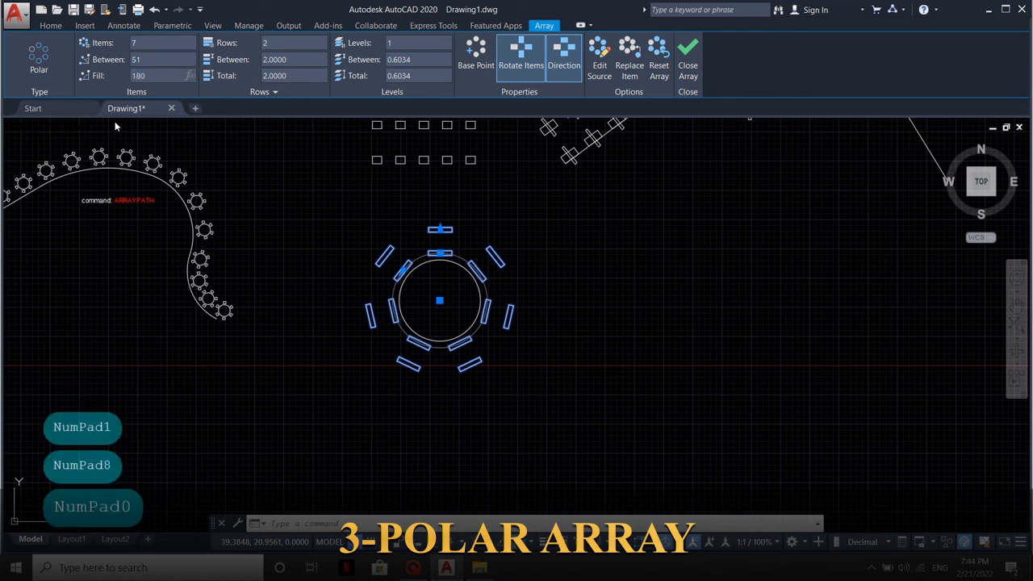
key(Return)
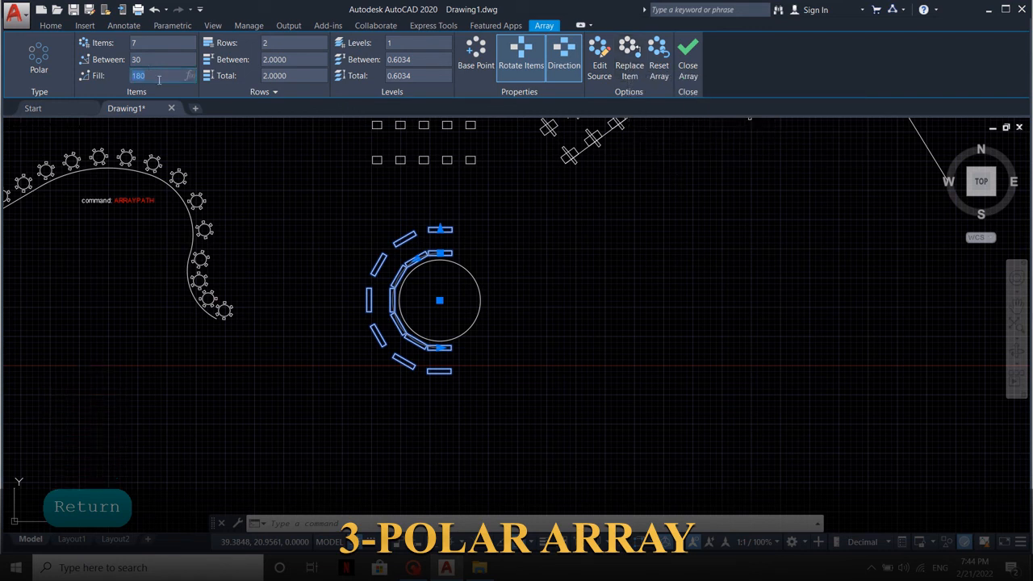
text(360)
key(Return)
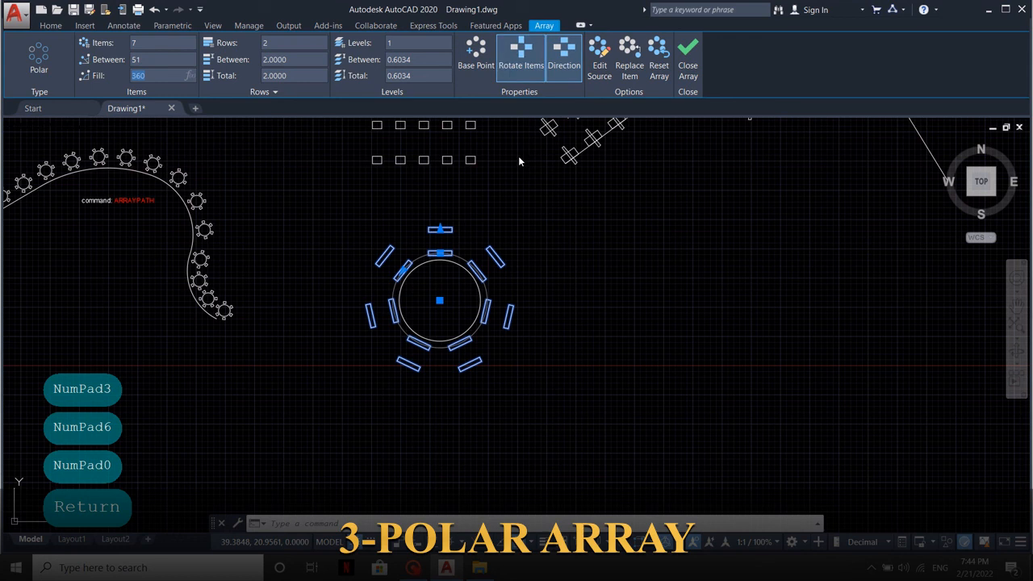
Step: Turn item rotation off and back on for the polar array and finish editing it
click(522, 66)
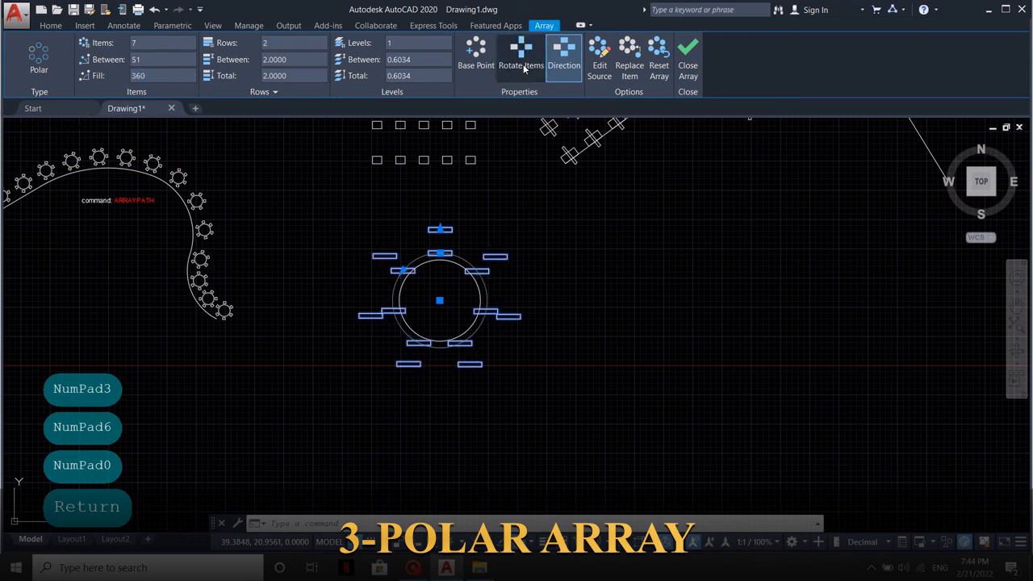
click(523, 67)
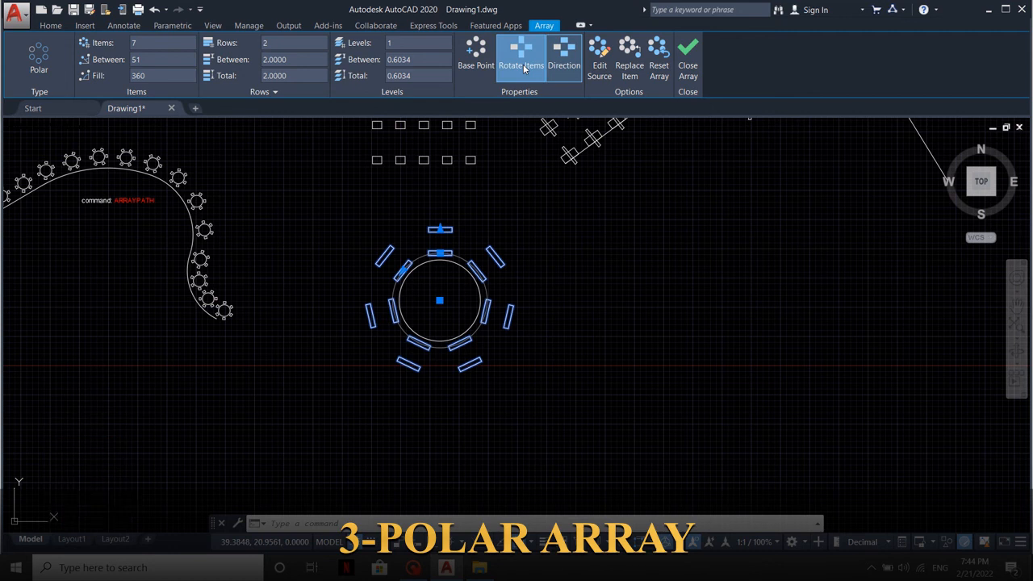
click(687, 62)
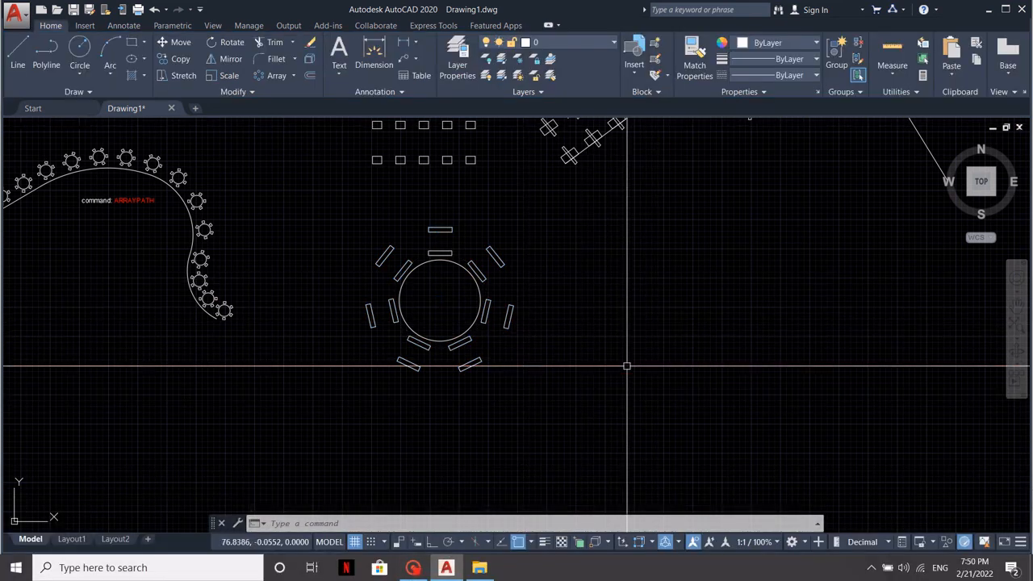